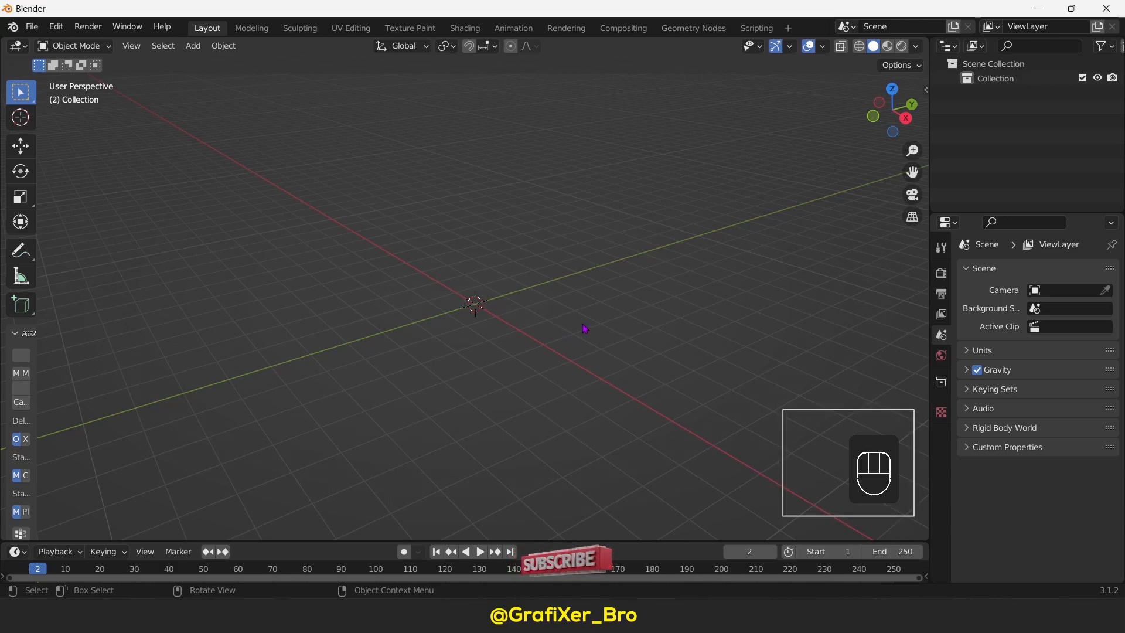
- Add a cube at the origin and scale it uniformly to about 0.81
key("shift+a")
mouse_move(602, 303)
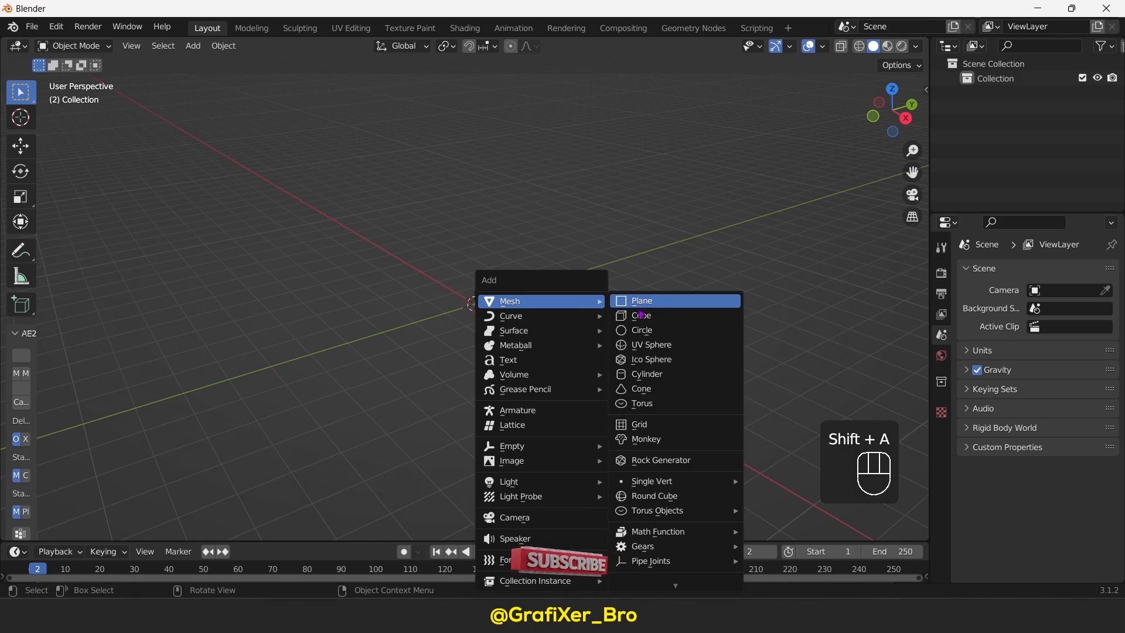
left_click(637, 315)
key("s")
left_click(623, 344)
scroll(489, 322, "up", 1)
middle_click_drag(610, 346, 628, 372, "shift")
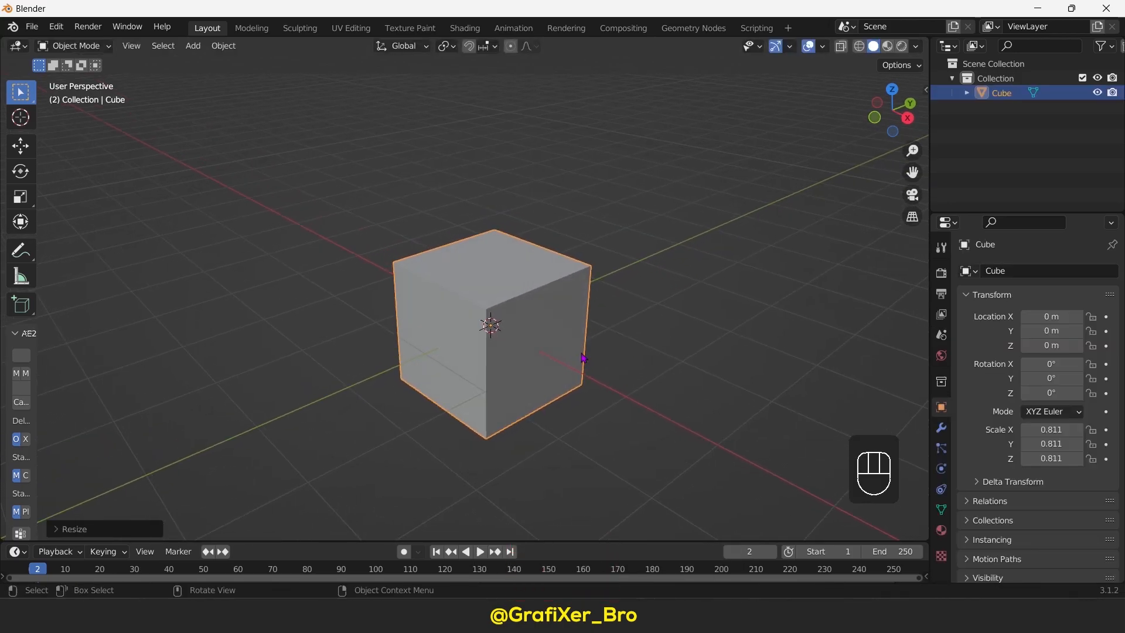
scroll(546, 364, "up", 3)
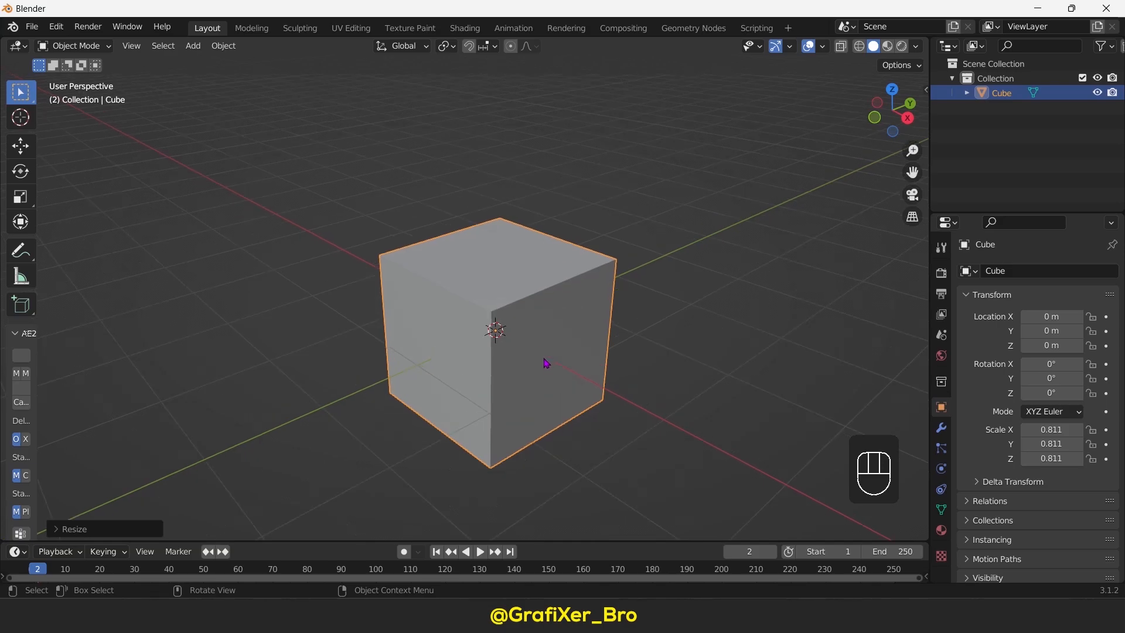
- Add a horizontal loop cut around the cube close to its upper edge
scroll(555, 374, "down", 1)
key("Tab")
key("ctrl+r")
left_click(502, 392)
left_click(519, 328)
- Extrude the side faces of the cube's upper band outward along their normals to form a projecting rim
middle_click_drag(536, 355, 507, 327)
left_click(518, 318, "shift")
key("alt+e")
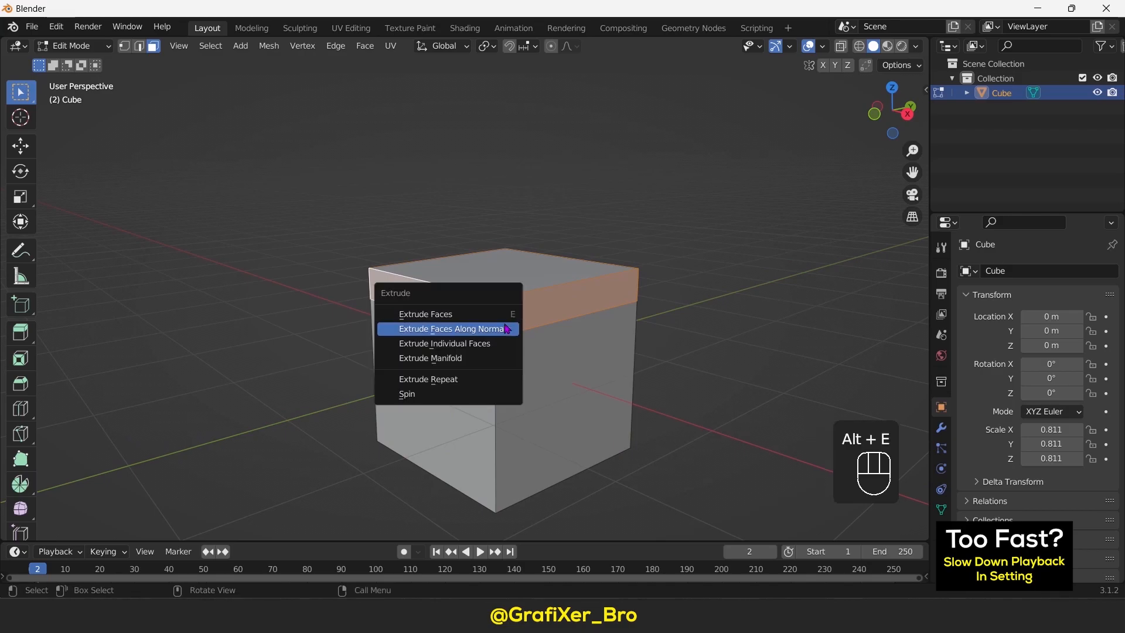
left_click(505, 329)
left_click(503, 313)
key("Tab")
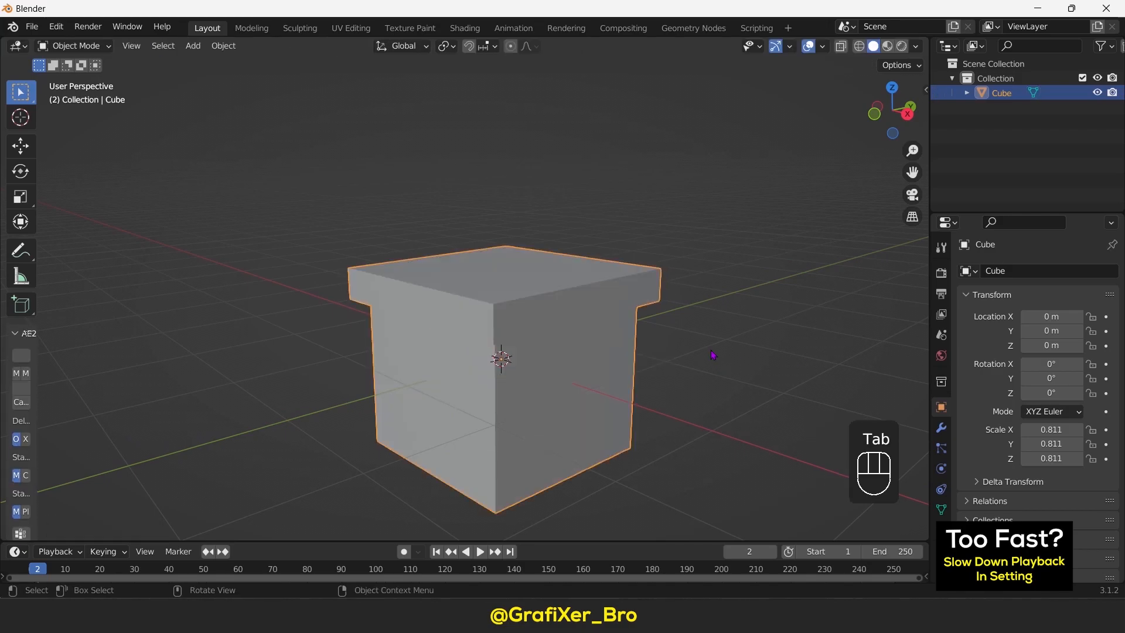
- Add a Bevel modifier to the rimmed block with an amount of 0.02 m and 6 segments
left_click(941, 428)
left_click(1023, 270)
left_click(832, 326)
scroll(577, 395, "up", 2)
middle_click_drag(580, 398, 577, 357)
left_click(1092, 350)
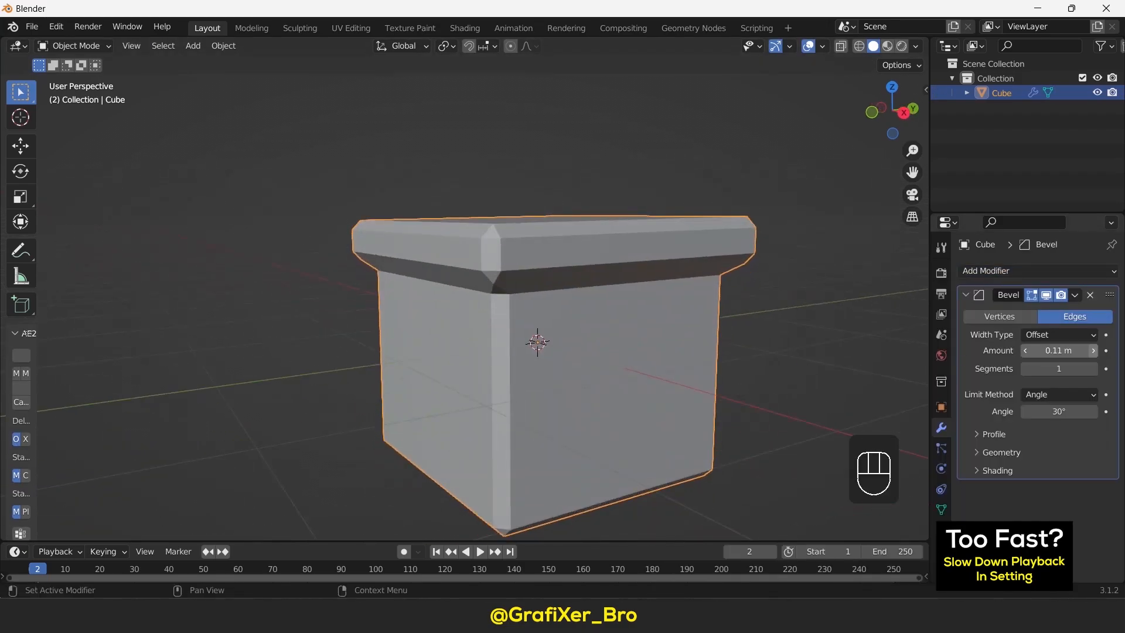
left_click(1092, 368)
left_click(1025, 351)
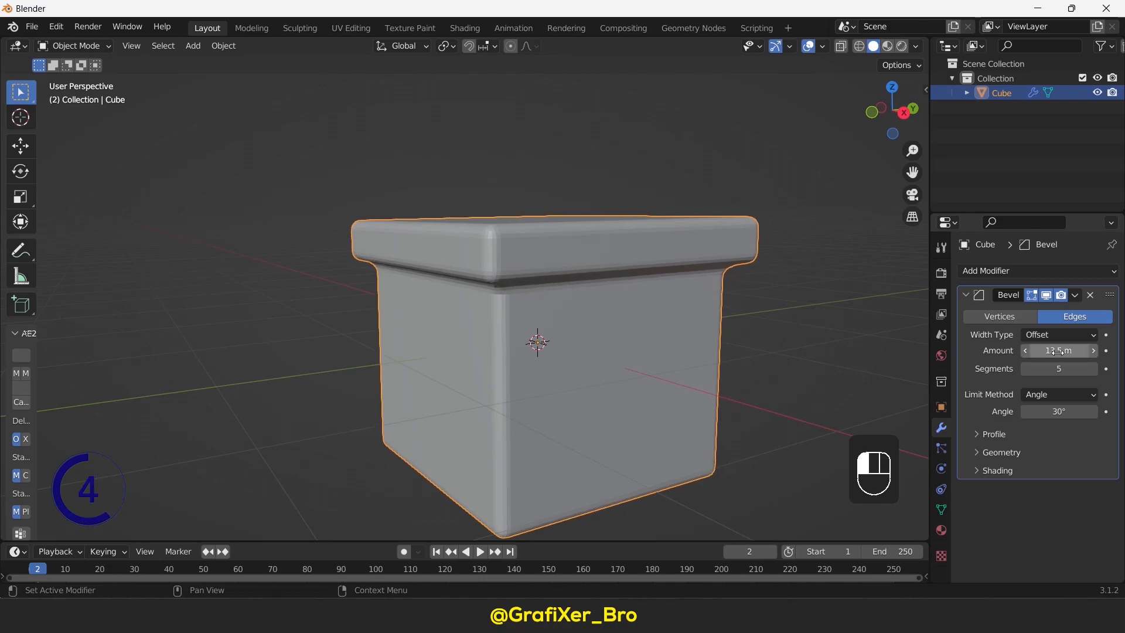
left_click_drag(1059, 350, 1117, 365)
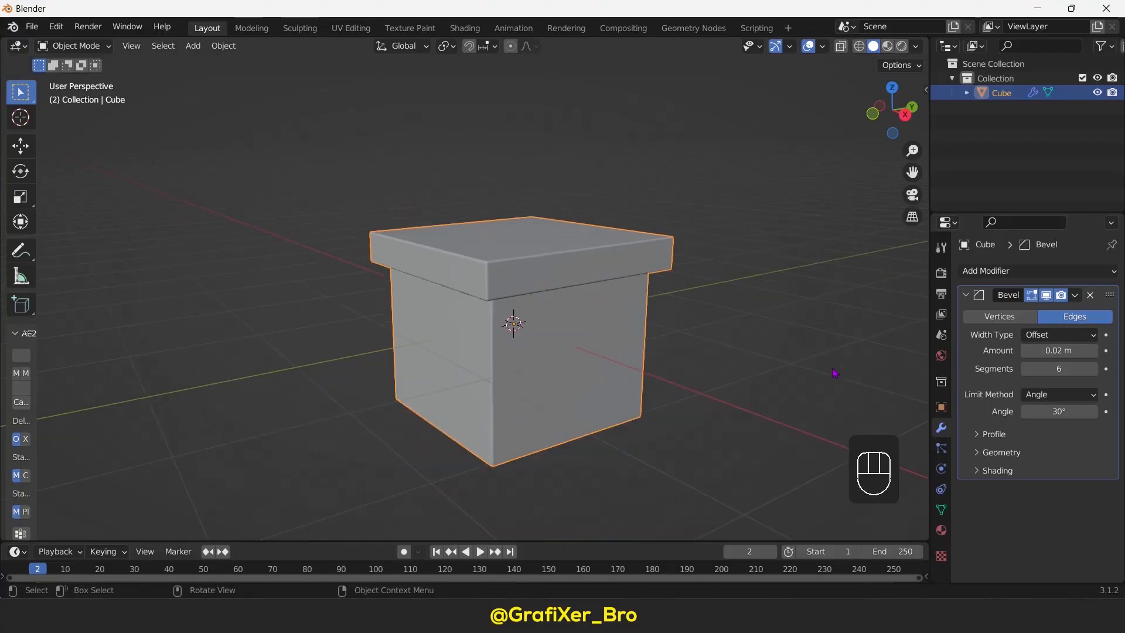
- Move the block upward so that it stands above the ground grid
scroll(642, 338, "down", 3)
key("g")
middle_click_drag(621, 328, 565, 283)
- Shorten the block to a low tile by moving its bottom face up along Z
key("Tab")
left_click(542, 326)
middle_click_drag(589, 320, 600, 341)
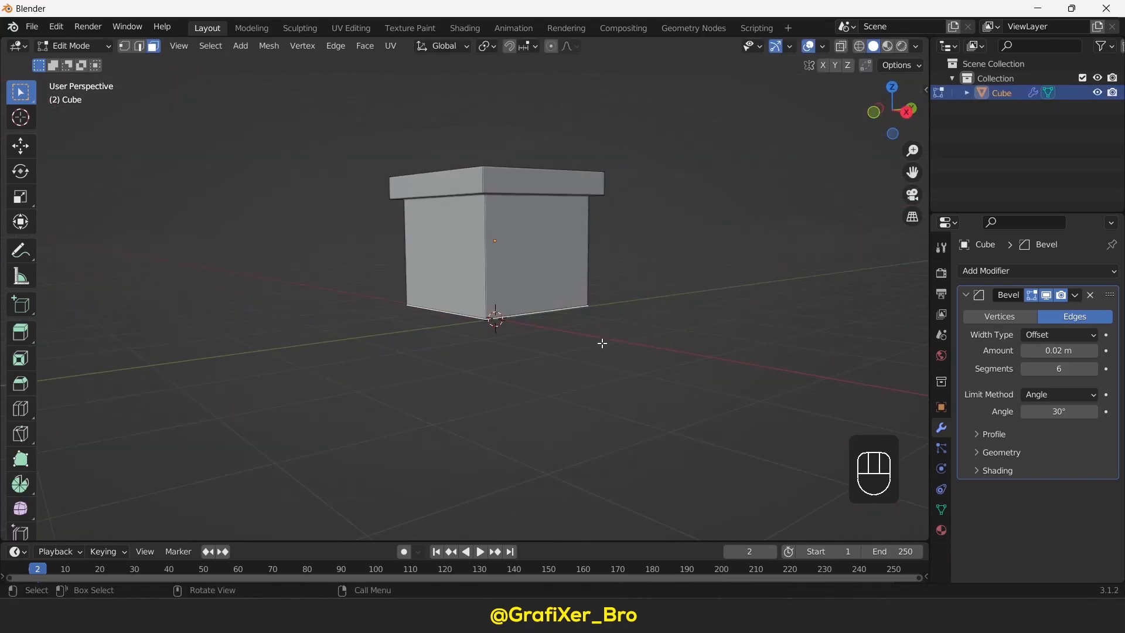
key("g")
key("z")
left_click(603, 298)
key("Tab")
left_click(662, 298)
- Add an Array modifier to the tile with relative offset X 0 and Y 1 and a count of 4
middle_click_drag(663, 299, 628, 371)
left_click(556, 304)
left_click(966, 294)
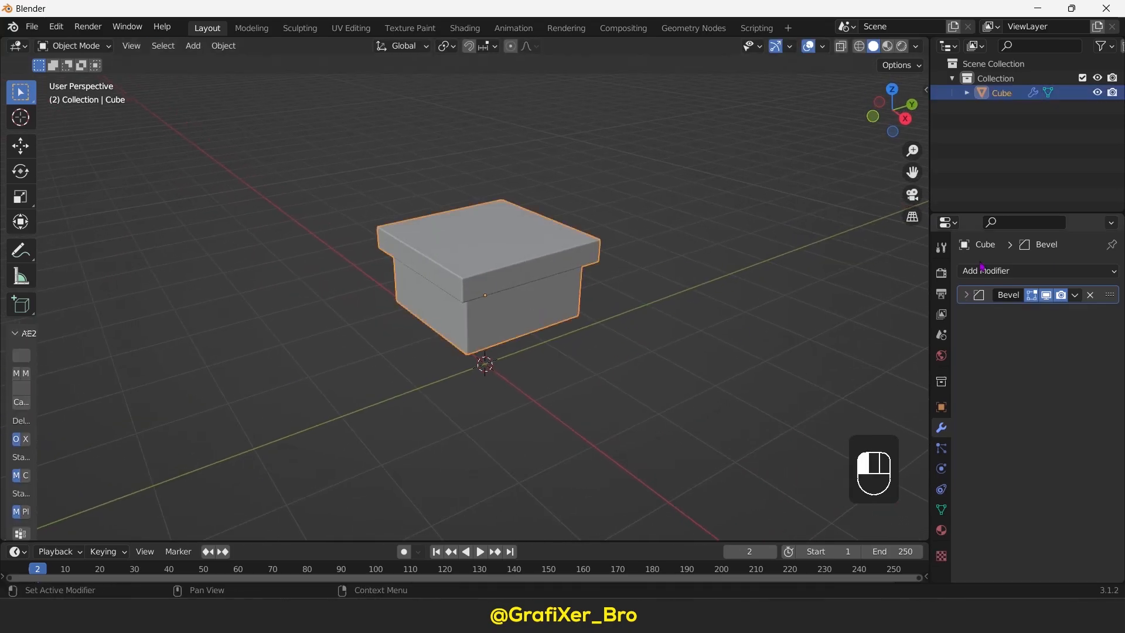
left_click(990, 271)
left_click(842, 318)
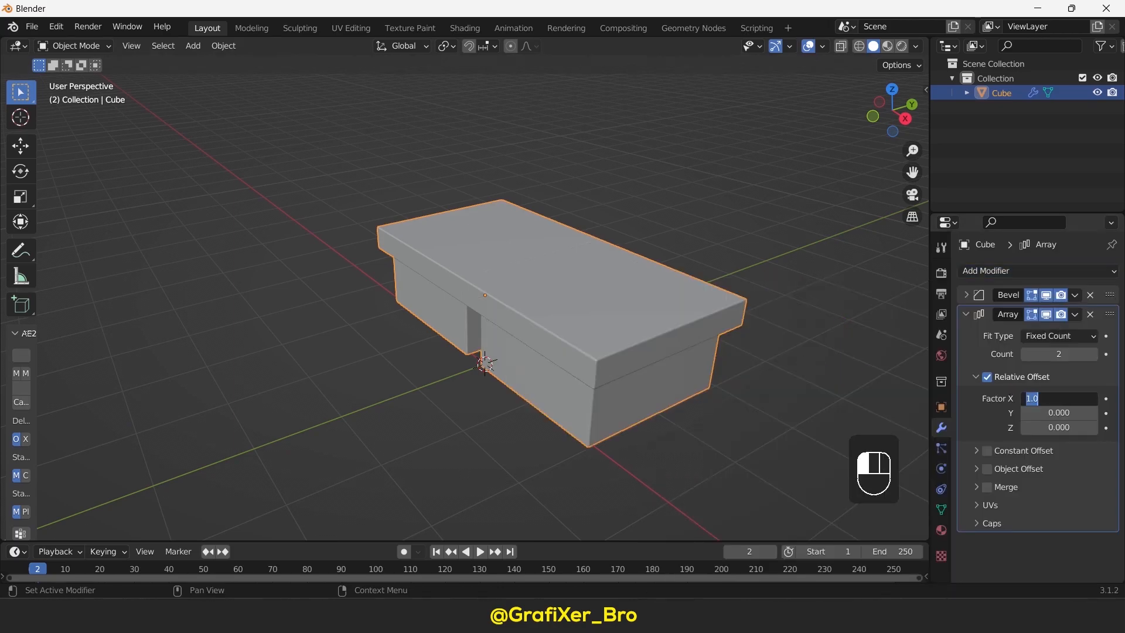
type("0")
key("Return")
type("1")
key("Return")
left_click(1093, 354)
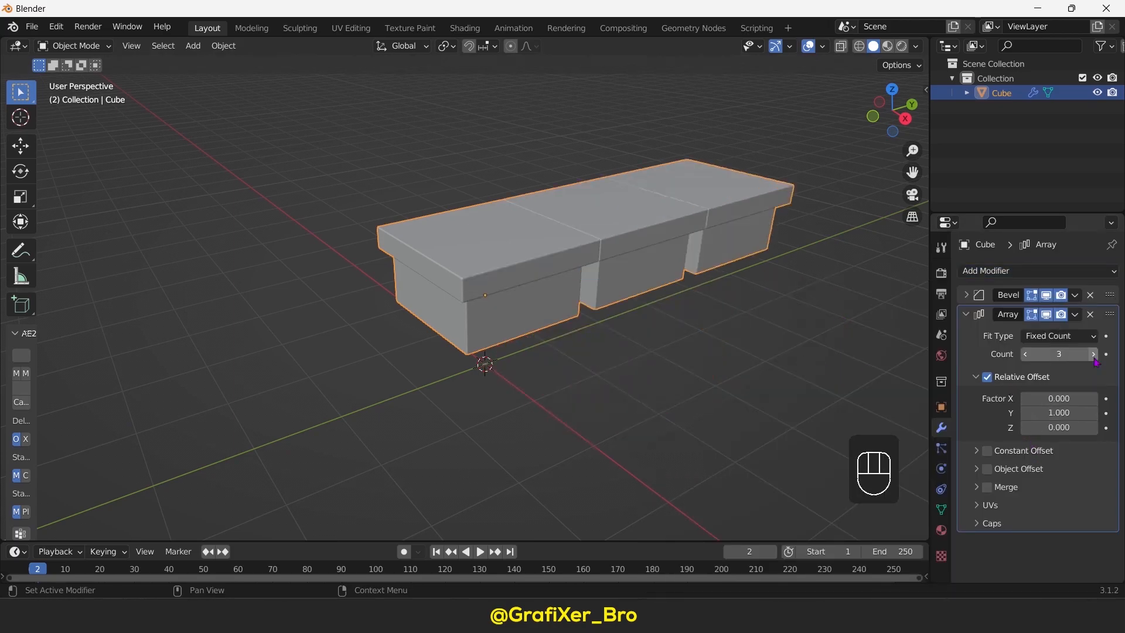
left_click(1092, 354)
- Add a second Array modifier to the tile row with relative offset X -1 and a count of 4
scroll(486, 351, "down", 2)
middle_click_drag(487, 352, 486, 397)
key("alt+a")
left_click(486, 397)
left_click(1037, 271)
left_click(809, 312)
left_click_drag(1059, 417, 991, 418)
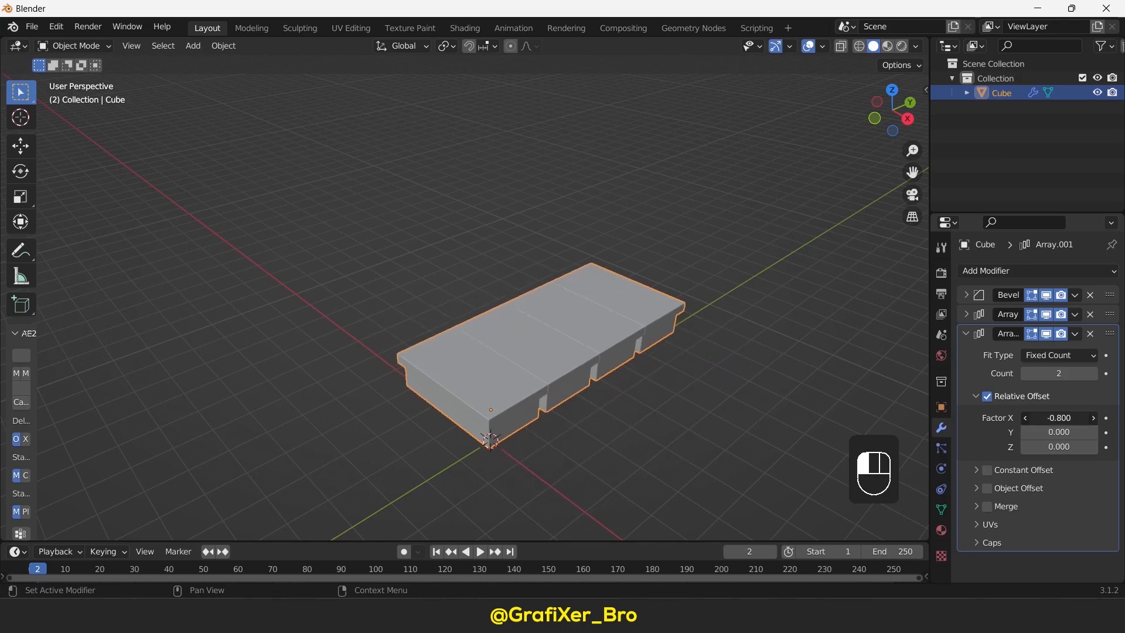
left_click(1093, 373)
left_click(1093, 373)
- Duplicate the tile platform along Y until it adjoins the original's end, and raise the copy along Z
key("KP_5")
left_click_drag(895, 105, 905, 123)
left_click(903, 120)
middle_click_drag(256, 401, 174, 357, "shift")
key("shift+d")
key("y")
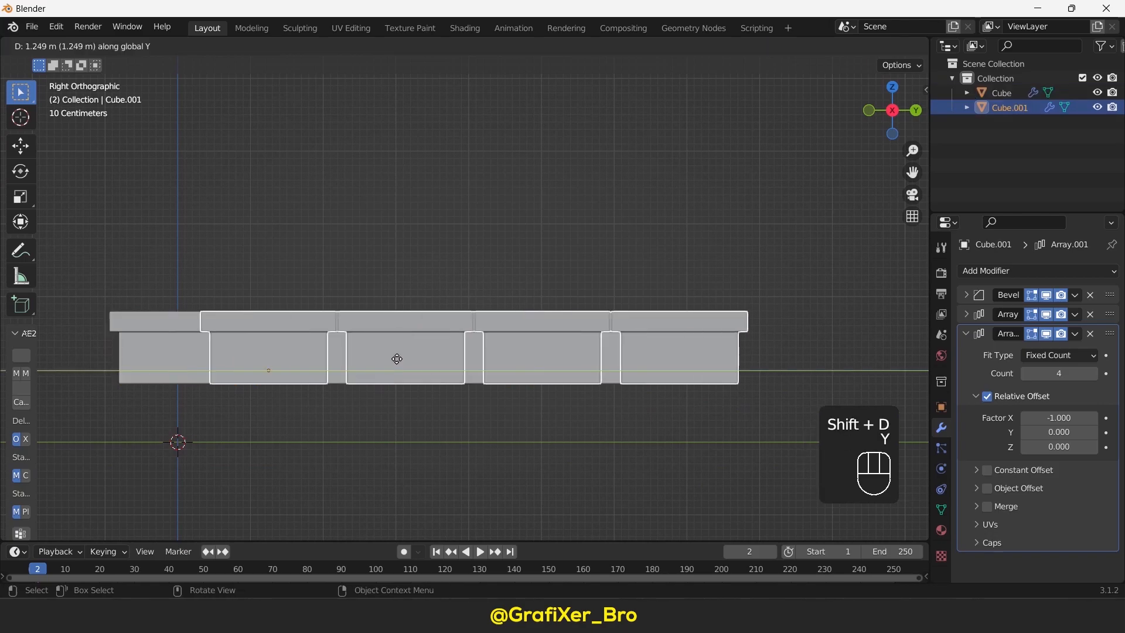
key("z")
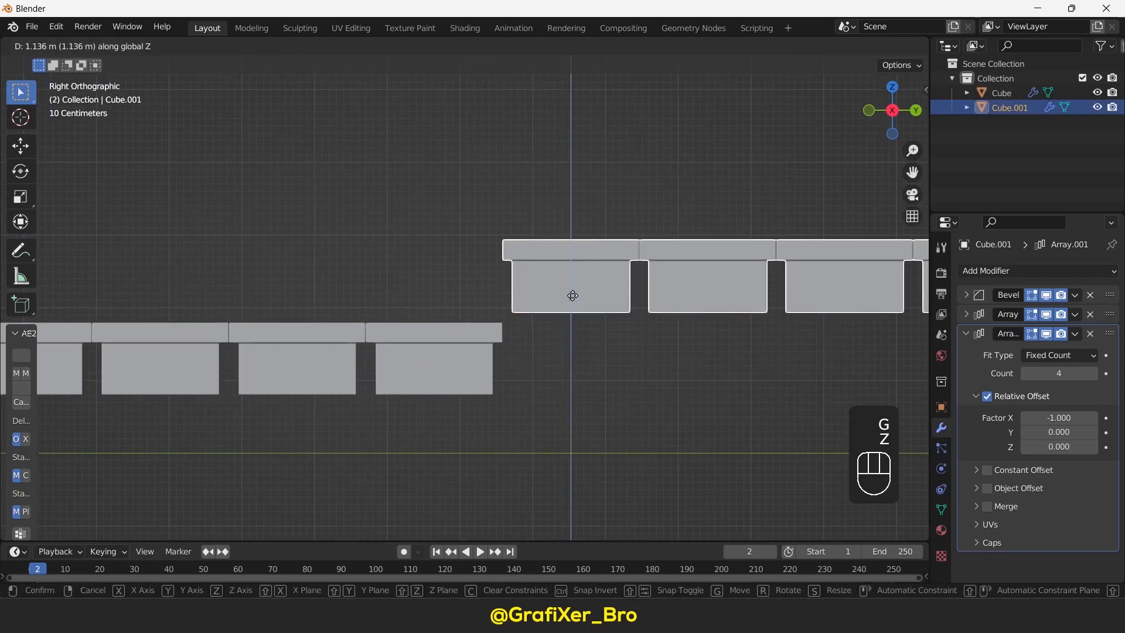
left_click(570, 281)
- Pull the raised copy's bottom face down along Z so its tiles become tall blocks
middle_click_drag(570, 281, 545, 286)
key("Tab")
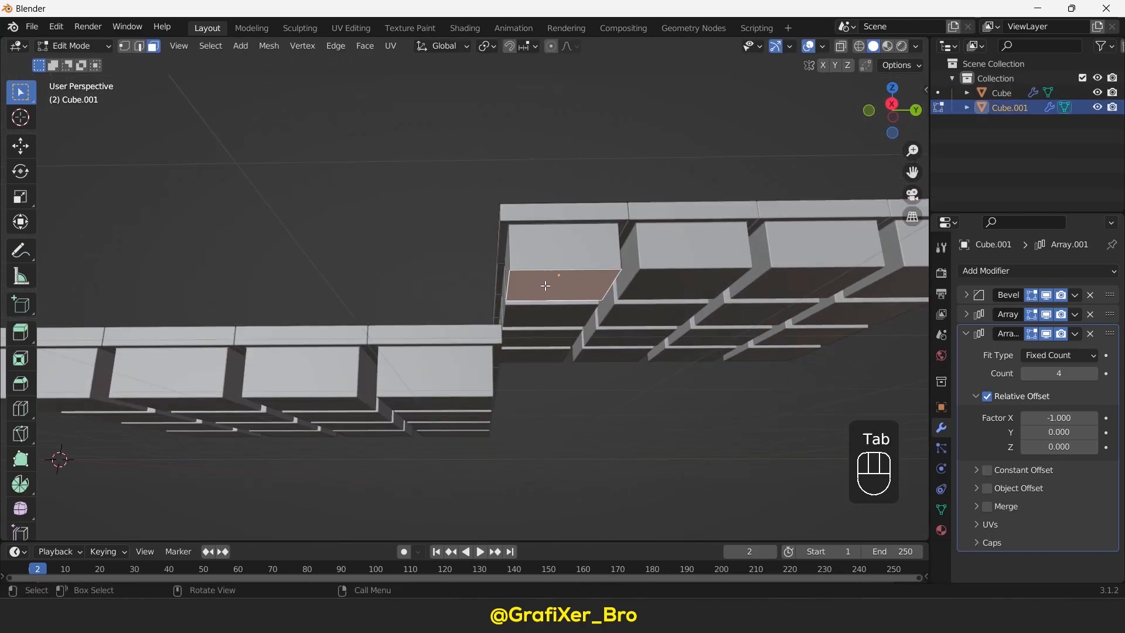
left_click(897, 106)
key("g")
key("z")
left_click(670, 479)
middle_click_drag(671, 479, 552, 447)
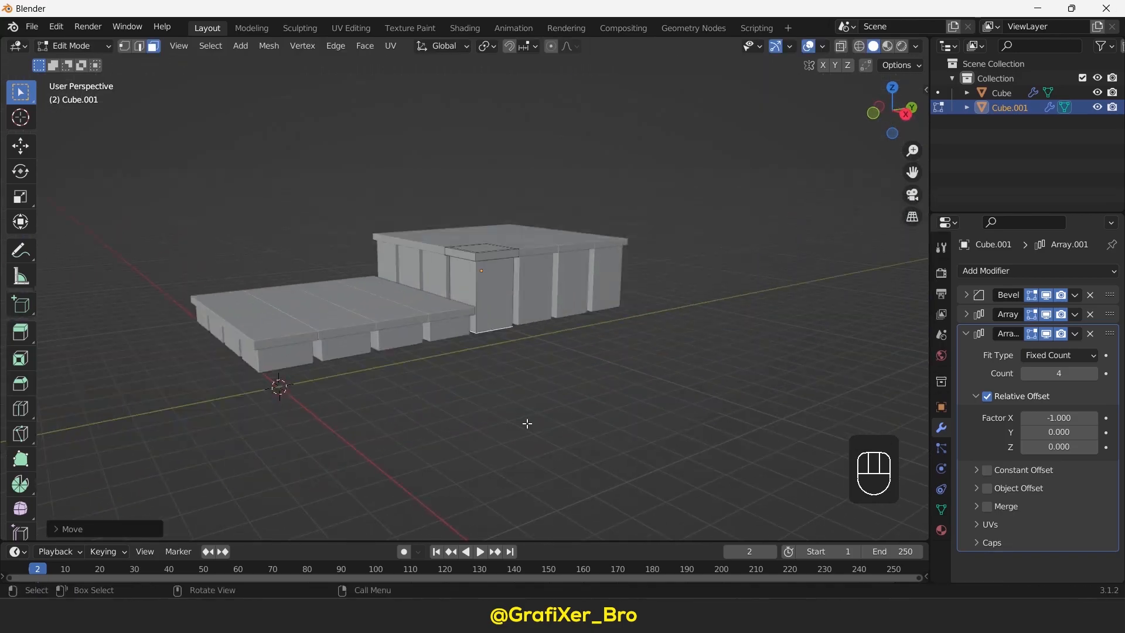
- Reduce the raised platform's Y array to 2 copies
key("Tab")
left_click(1026, 373)
left_click(966, 334)
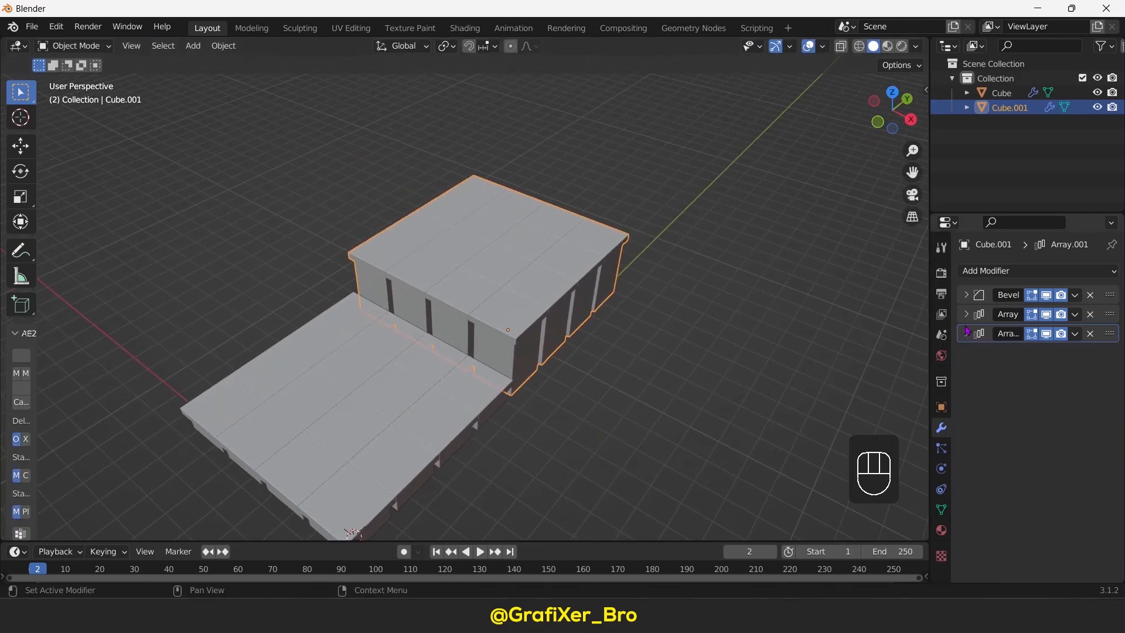
left_click(966, 314)
left_click(558, 502)
- Lower the raised platform by about 0.4 m along Z and readjust the height of its bottom face
middle_click_drag(557, 502, 603, 432, "shift")
left_click(586, 404)
key("g")
key("z")
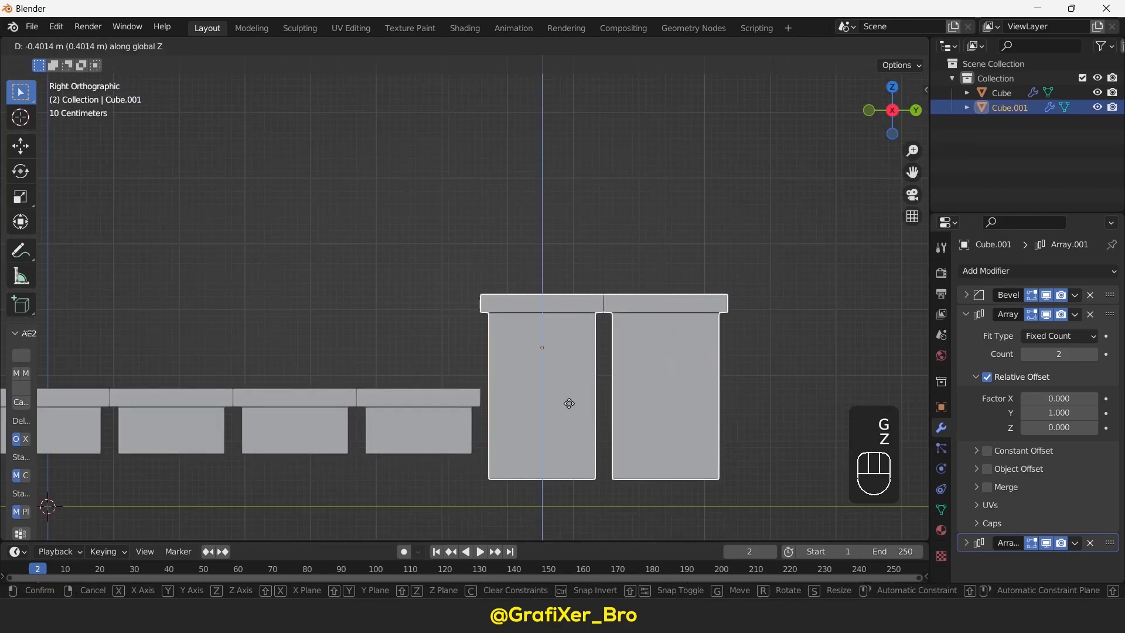
left_click(569, 407)
key("Tab")
key("g")
key("z")
left_click(569, 469)
key("Tab")
- Duplicate the low tile platform along negative X so the copy adjoins the original's side
middle_click_drag(569, 469, 527, 480)
middle_click_drag(528, 481, 737, 435, "shift")
left_click(414, 503)
scroll(522, 457, "up", 4)
key("shift+d")
key("x")
left_click(393, 455)
- Raise the new platform copy along Z and pull its bottom face down to make its blocks tall
middle_click_drag(393, 456, 537, 423, "shift")
key("g")
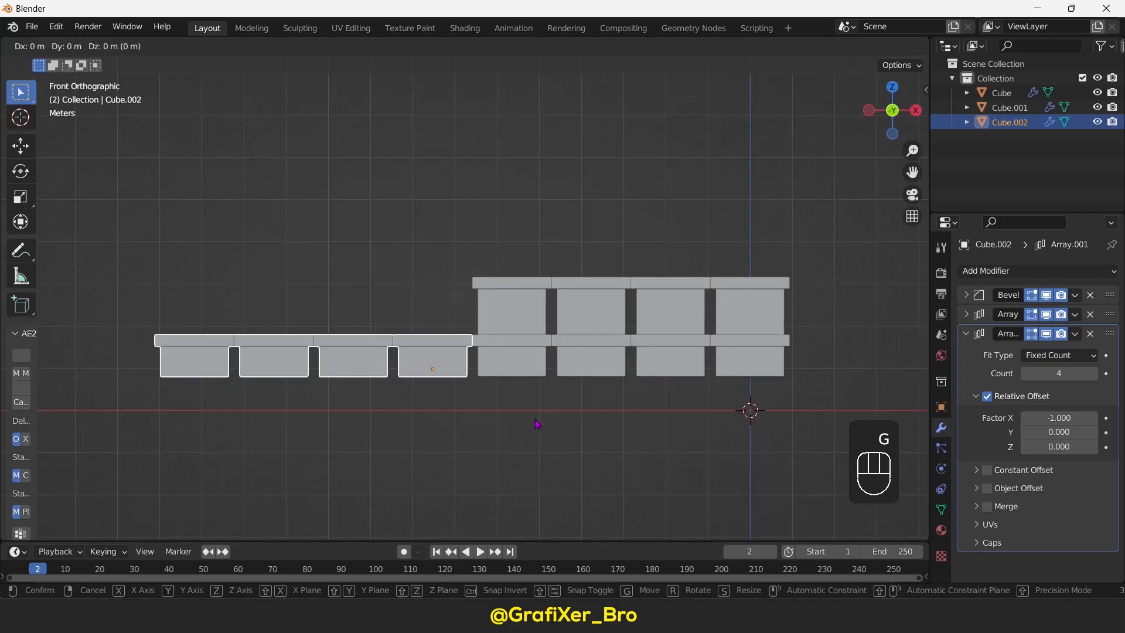
key("z")
left_click(542, 305)
key("Tab")
key("g")
key("z")
left_click(458, 474)
middle_click_drag(458, 474, 605, 399)
- Adjust the tallest platform's array counts so it has 6 blocks along Y
key("Tab")
left_click_drag(1059, 373, 1083, 354)
left_click(966, 333)
left_click(966, 314)
middle_click_drag(609, 366, 675, 315)
left_click(743, 287)
- Snap the 3D cursor to the top face of the low platform's corner tile
left_click(543, 455)
key("Tab")
left_click(508, 447)
key("shift+s")
left_click(505, 494)
key("Tab")
left_click(616, 486)
middle_click_drag(628, 452, 627, 468)
scroll(475, 228, "up", 1)
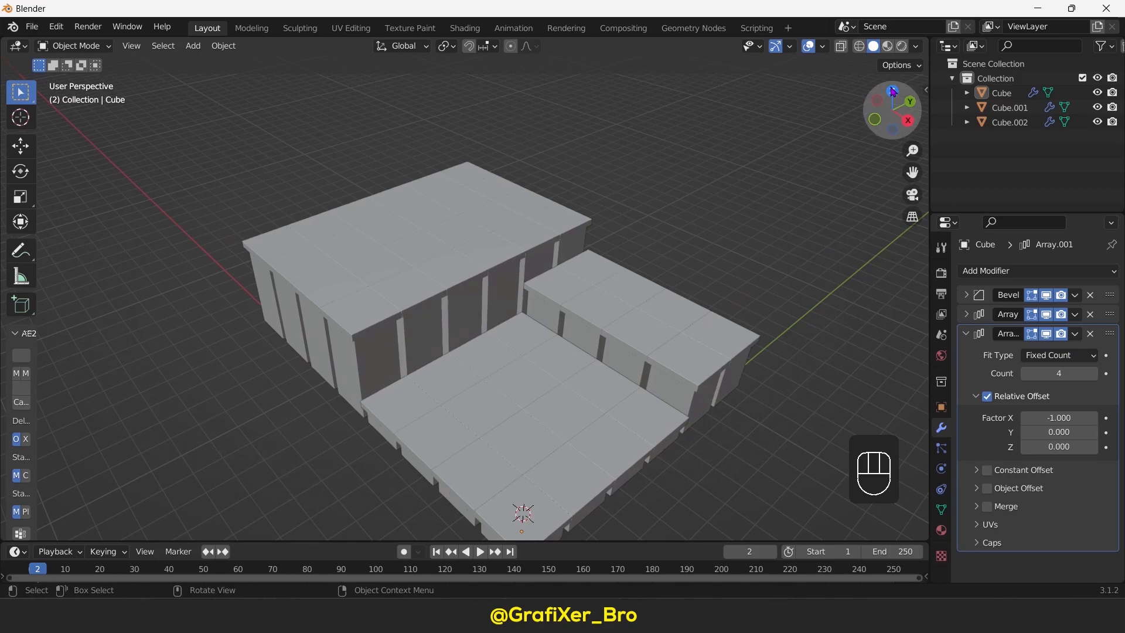
- Add a cube on top of the tallest platform and move it up along Z
left_click(892, 92)
middle_click_drag(425, 269, 515, 334)
key("shift+a")
left_click(545, 378)
key("g")
key("z")
left_click(527, 312)
- Enlarge the new cube uniformly and flatten it along Z to about 0.6 of its height
key("s")
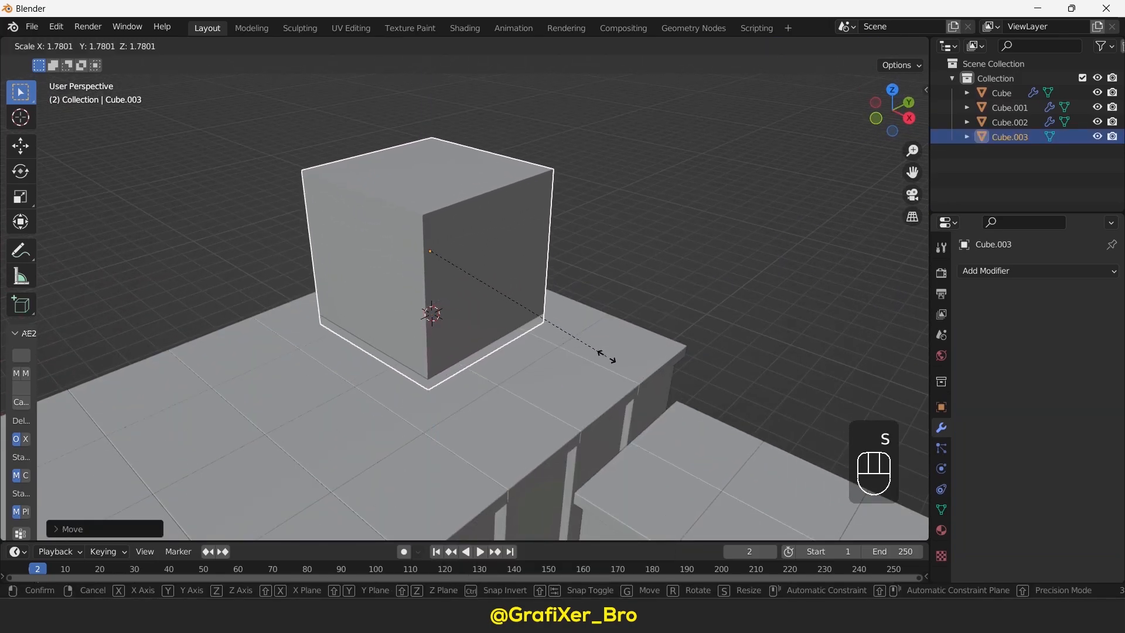
left_click(642, 381)
left_click(908, 120)
key("s")
key("z")
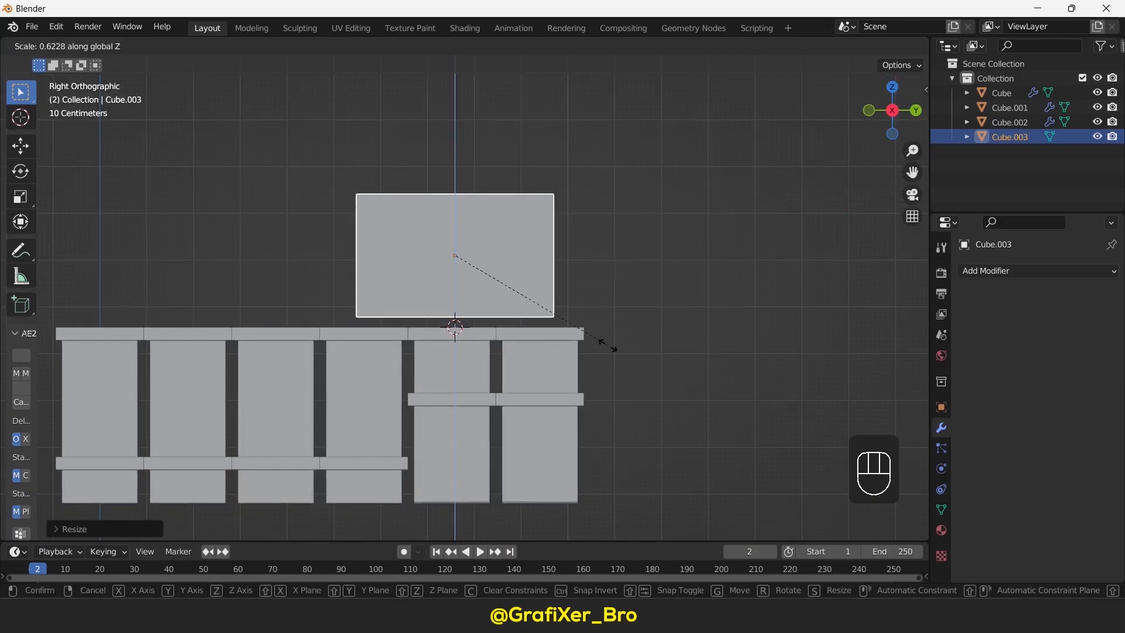
left_click(614, 350)
middle_click_drag(644, 287, 389, 249)
left_click(1037, 271)
left_click(832, 289)
key("ctrl+z")
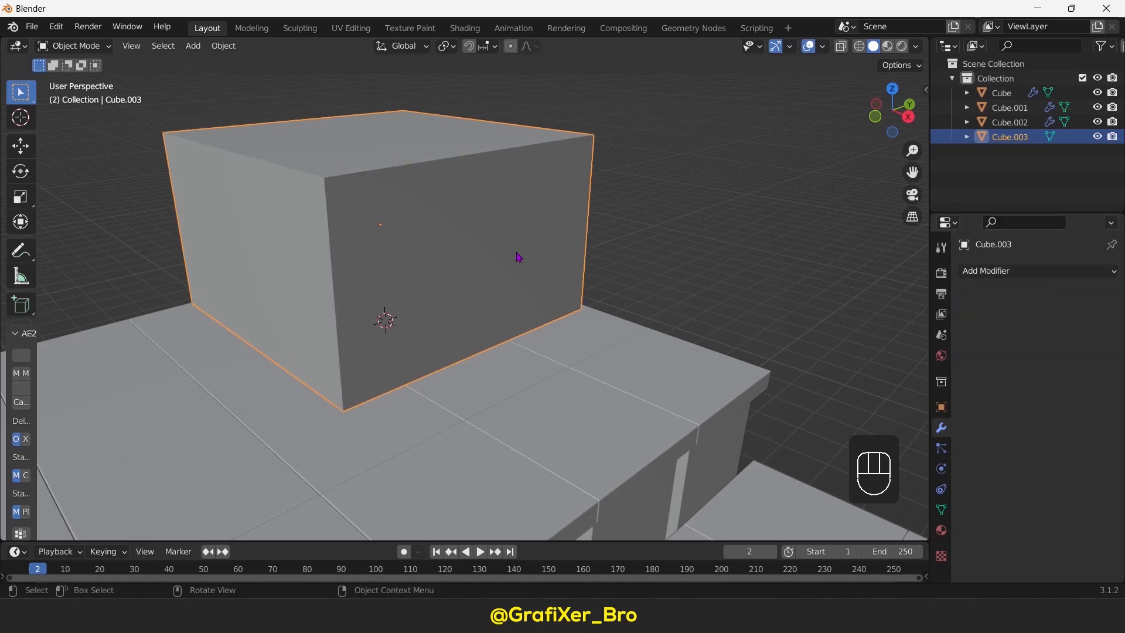
- Apply the upper box's scale and add a Bevel modifier with an amount of 0.03 m and 7 segments
key("ctrl+a")
left_click(506, 284)
left_click(999, 270)
left_click(832, 327)
left_click_drag(1058, 369, 1078, 369)
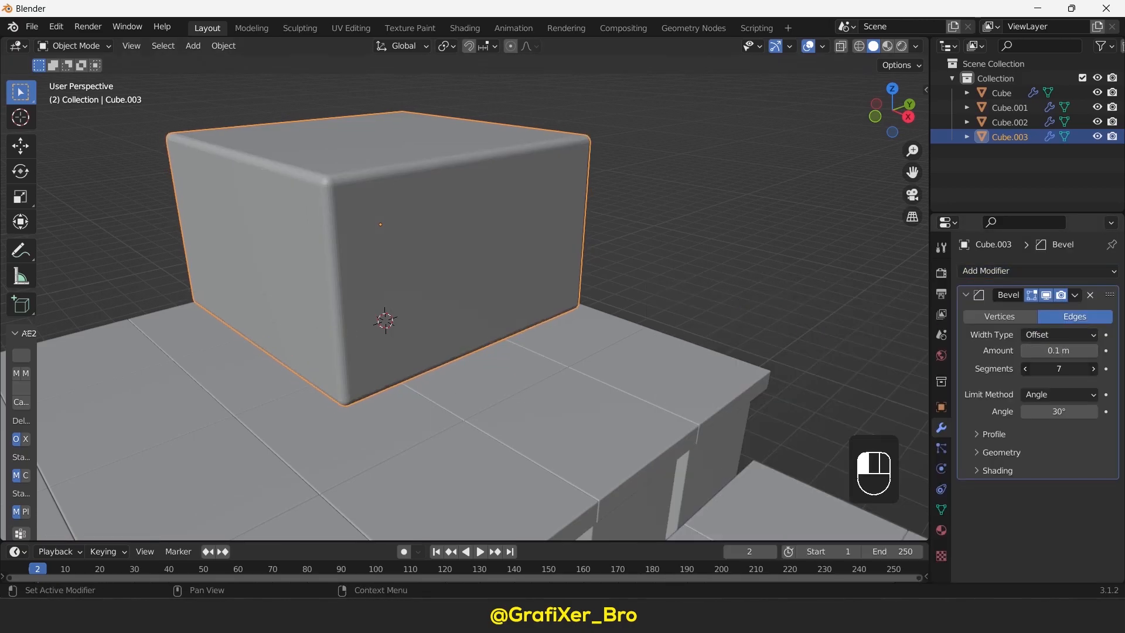
left_click(1090, 351)
left_click(650, 240)
- Try insetting the upper box's top face by about 0.22 m
middle_click_drag(650, 240, 673, 234)
middle_click_drag(392, 302, 442, 321, "shift")
key("Tab")
left_click(515, 214)
middle_click_drag(577, 225, 602, 257)
scroll(602, 257, "down", 2)
key("i")
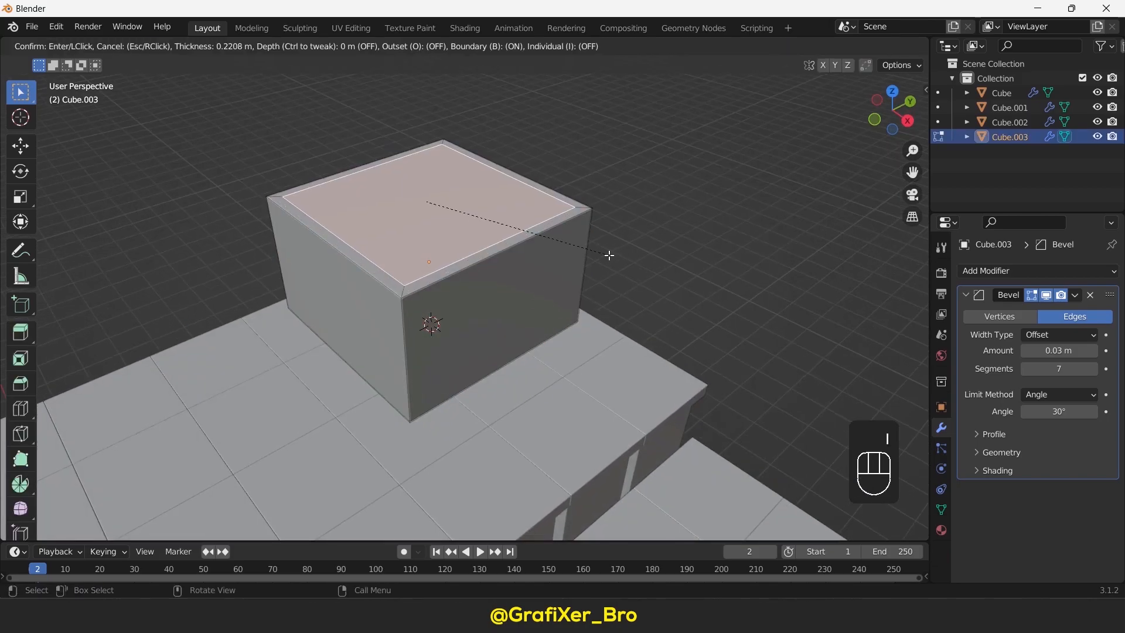
left_click(572, 278)
- Try recessing the inset top face by extruding it downward, and undo the recess together with the inset
key("g")
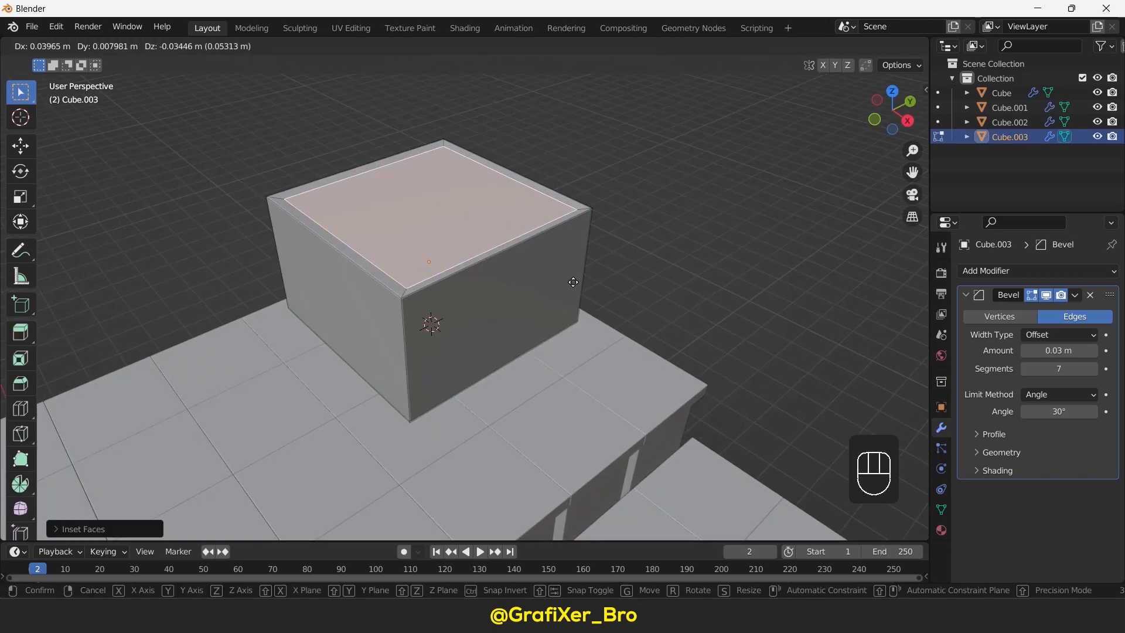
key("ctrl+z")
key("e")
left_click(579, 293)
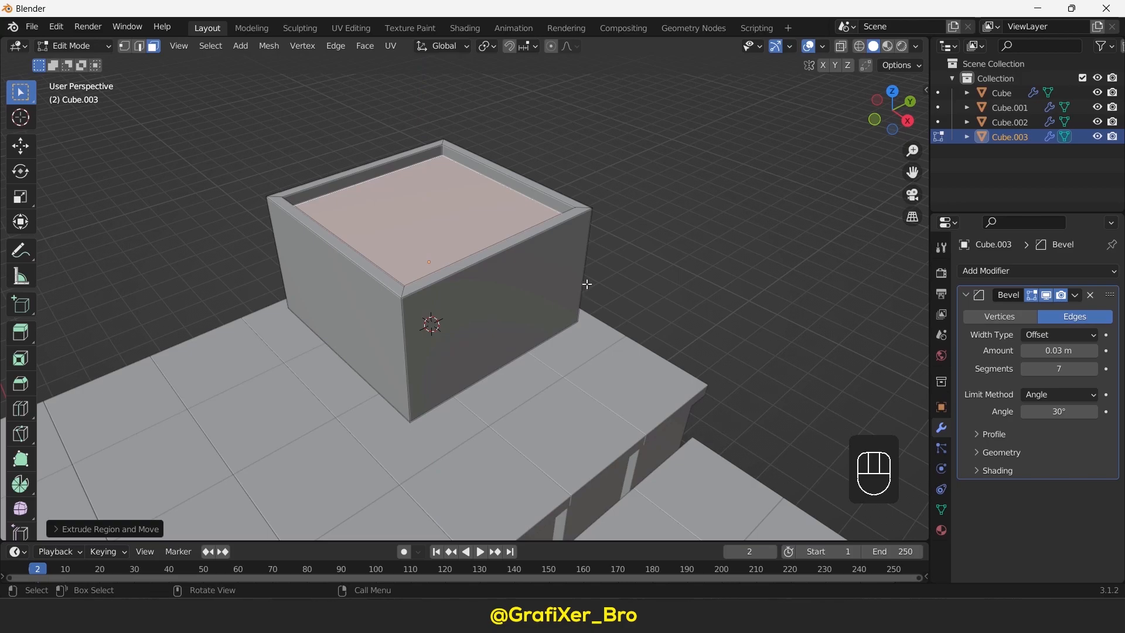
middle_click_drag(515, 301, 513, 284)
key("ctrl+z")
- Add a loop cut near the upper box's top edge and extrude the band of side faces above it outward about 0.13 m
key("ctrl+r")
left_click(416, 348)
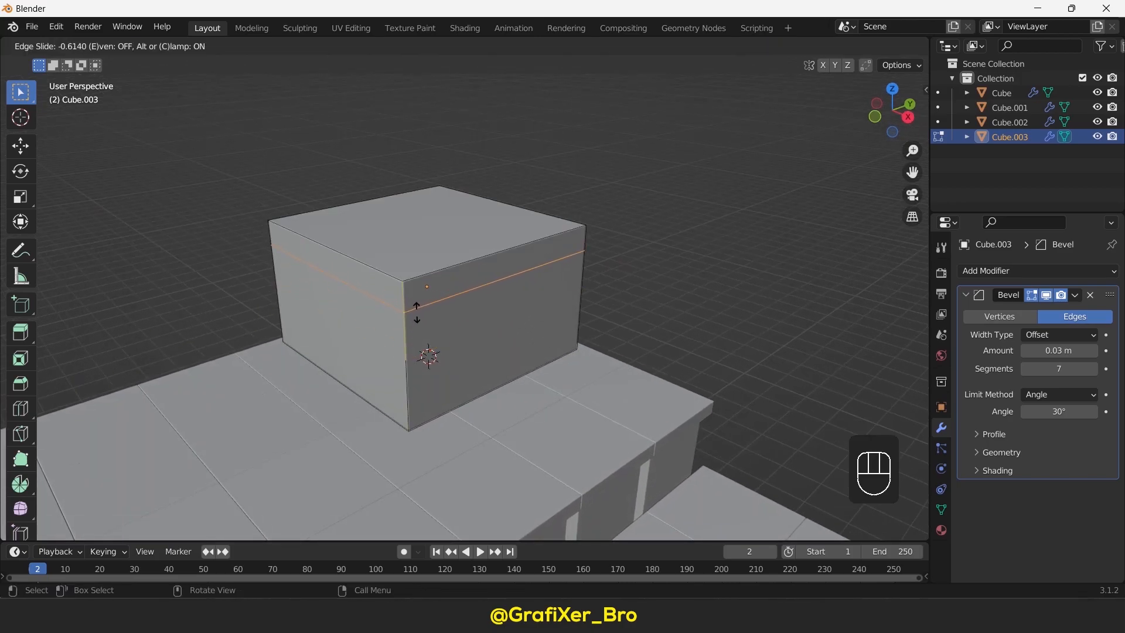
left_click(369, 272, "alt")
key("alt+e")
left_click(446, 286)
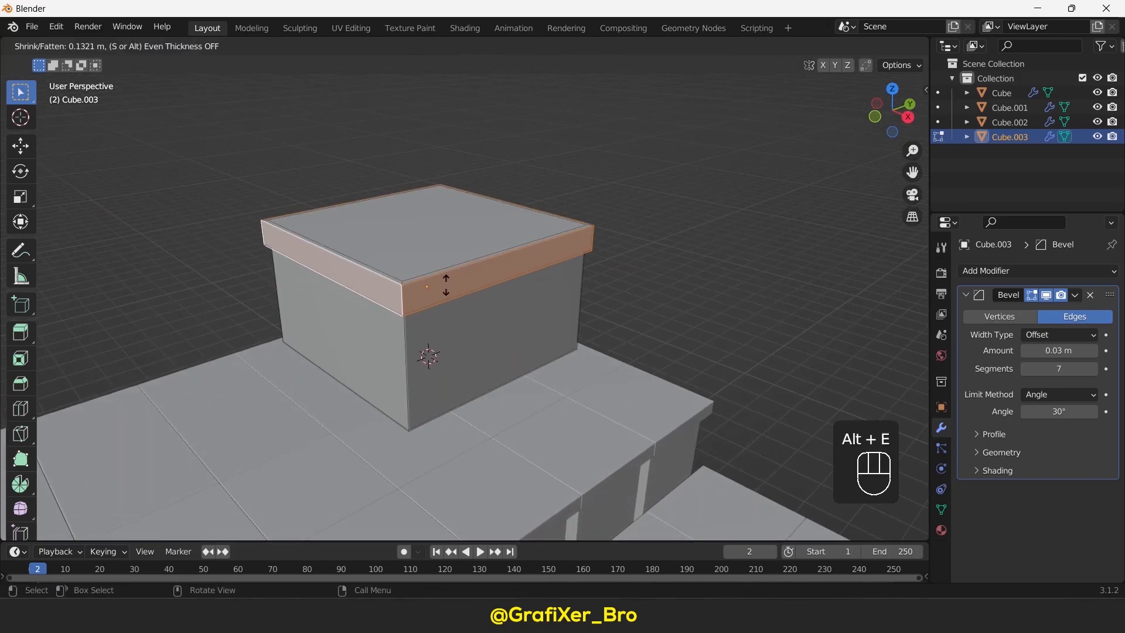
left_click(444, 285)
key("Tab")
key("Tab")
- Recess the box's top face by extruding it downward about 0.12 m
left_click(498, 241)
key("e")
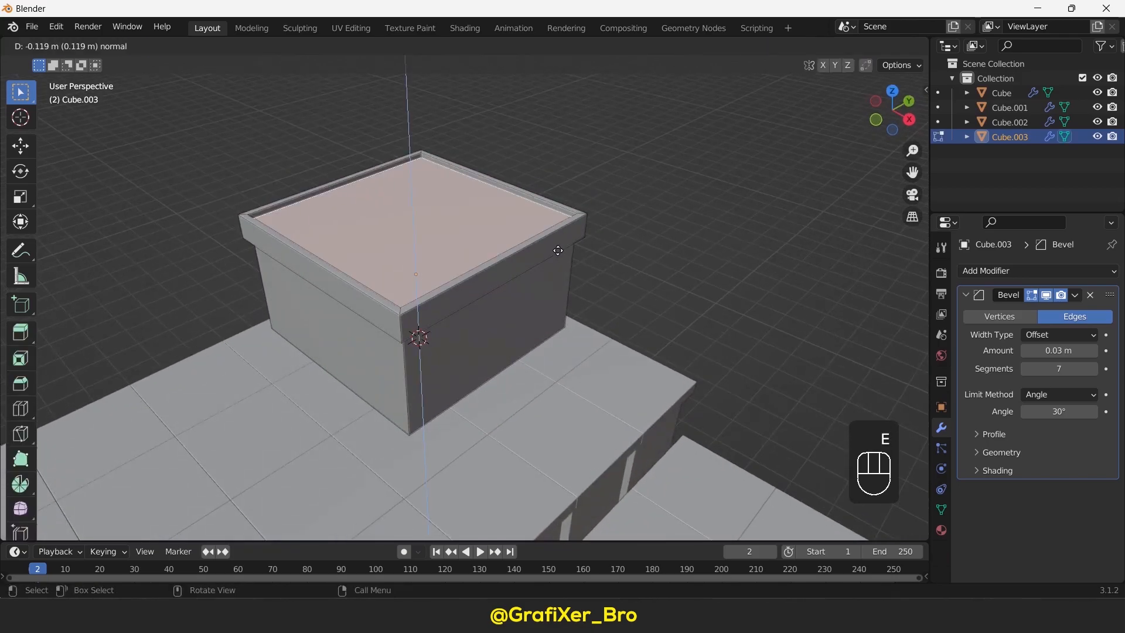
left_click(558, 251)
- Inset the recessed top face, extrude it upward and raise it along Z to form a second tier
key("i")
left_click(598, 301)
key("e")
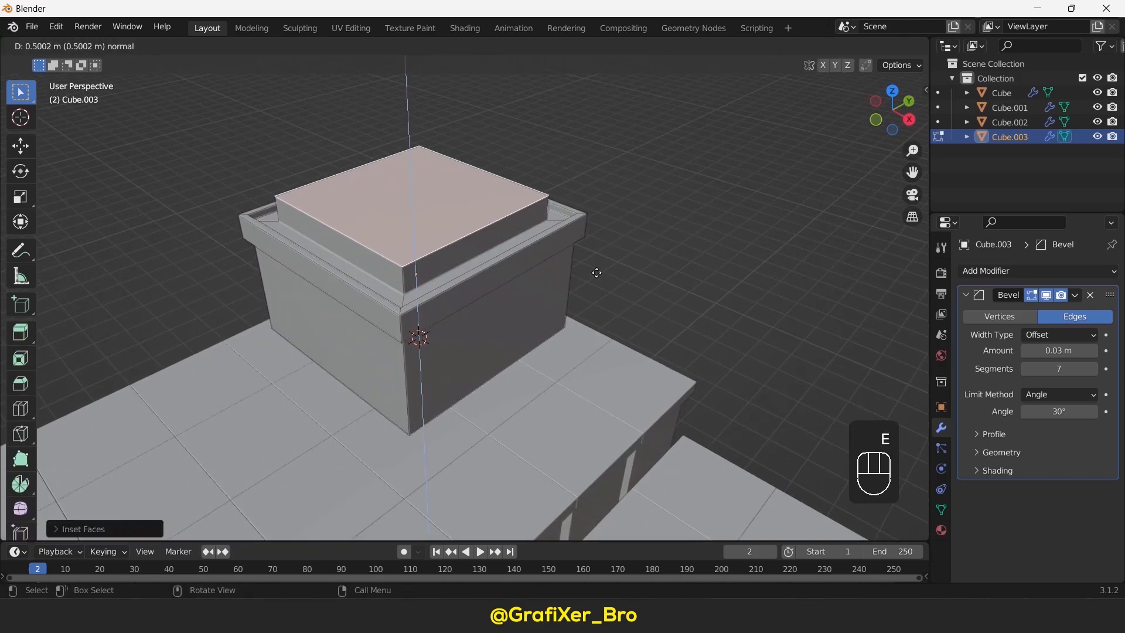
left_click(638, 246)
middle_click_drag(630, 251, 445, 276)
key("g")
key("z")
left_click(609, 188)
- Add a loop cut near the second tier's top edge and fatten the band of faces above it outward
key("ctrl+r")
left_click(433, 270)
left_click(433, 275)
left_click(425, 277, "alt")
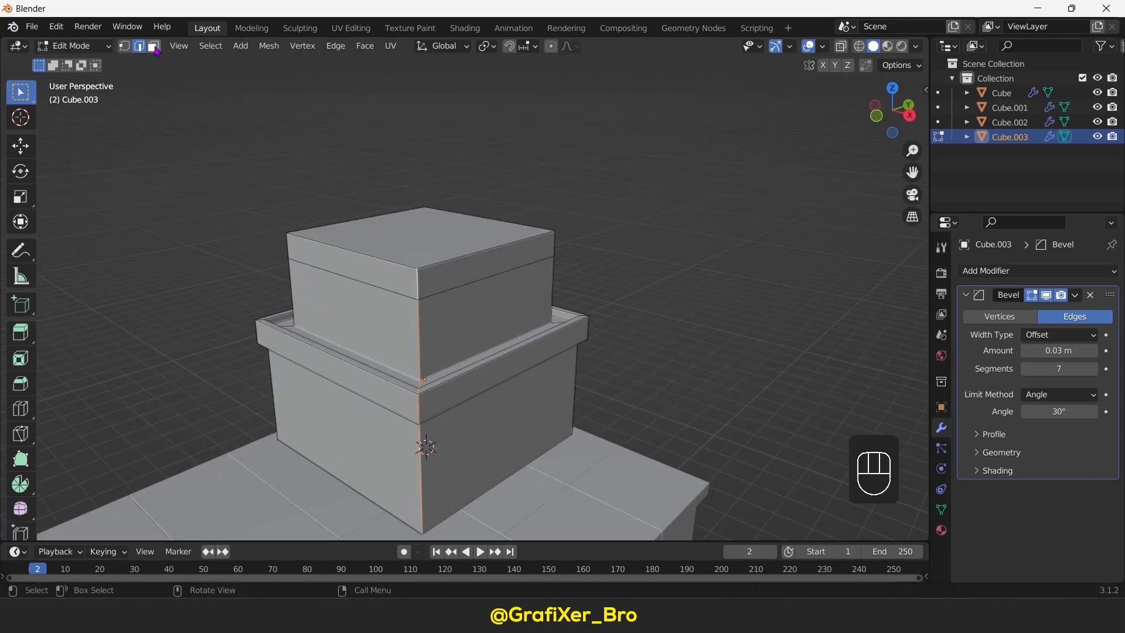
key("alt+s")
left_click(437, 286)
- Recess the second tier's top face by extruding it downward
left_click(468, 246)
middle_click_drag(606, 275, 562, 271)
key("e")
left_click(556, 316)
- Inset the second tier's recessed face and extrude it upward as a small third tier with an inset, recessed top
key("i")
left_click(558, 310)
key("e")
left_click(572, 241)
key("i")
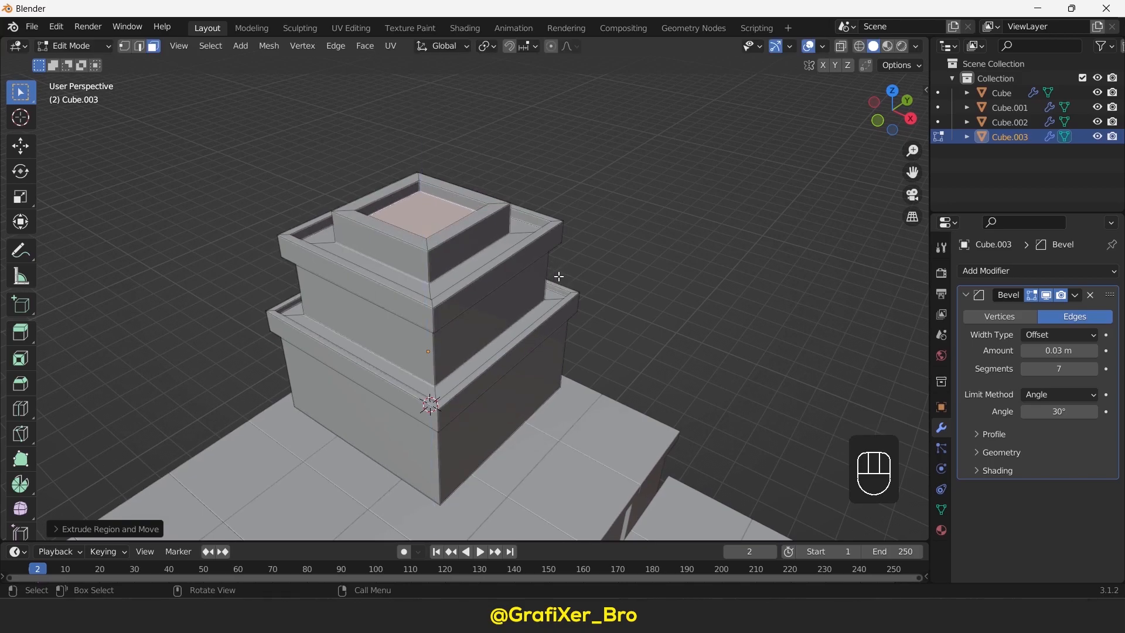
key("Tab")
left_click(649, 316)
- Snap the 3D cursor to the centre of the lowest tier's front face
middle_click_drag(649, 317, 430, 246)
scroll(648, 266, "down", 5)
scroll(580, 324, "up", 2)
left_click(382, 391)
left_click(883, 116)
key("Tab")
left_click(367, 341)
key("shift+s")
left_click(472, 401)
key("Tab")
scroll(410, 360, "up", 3)
scroll(469, 360, "up", 2)
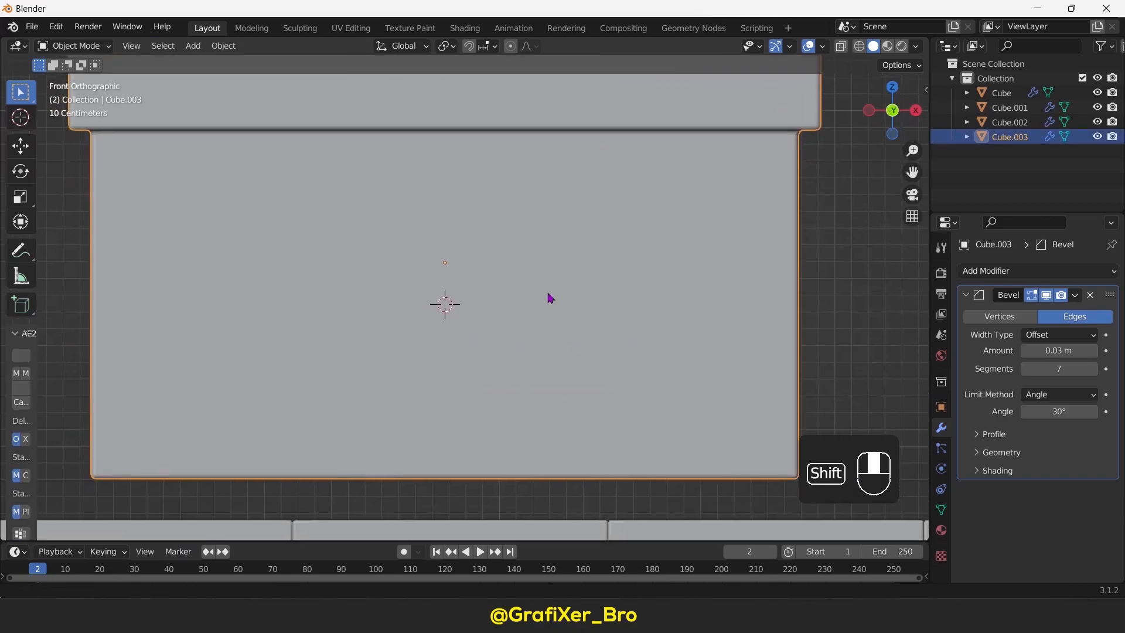
- Add a cube at the 3D cursor and narrow it along X to about 0.08 of its width
key("shift+a")
left_click(637, 312)
key("s")
key("x")
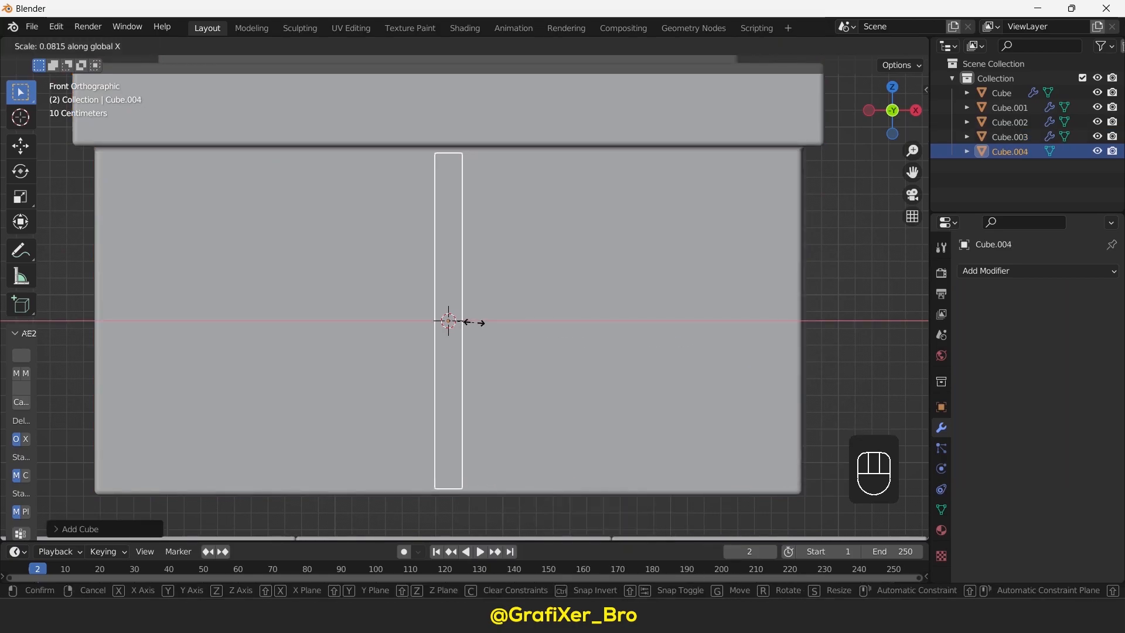
left_click(473, 322)
- Thin the narrow cube along Y and move it along Y onto the front wall as a door plank
key("KP_3")
key("s")
key("y")
key("g")
key("y")
left_click(511, 331)
middle_click_drag(398, 335, 469, 345)
- Shorten the plank along Z to about half its height and lower it to the base of the wall
key("s")
key("z")
left_click(502, 383)
key("g")
key("z")
left_click(503, 450)
middle_click_drag(503, 450, 601, 445)
- Apply the plank's scale
left_click(1005, 270)
key("ctrl+a")
left_click(497, 381)
left_click(1005, 271)
left_click(843, 343)
key("ctrl+z")
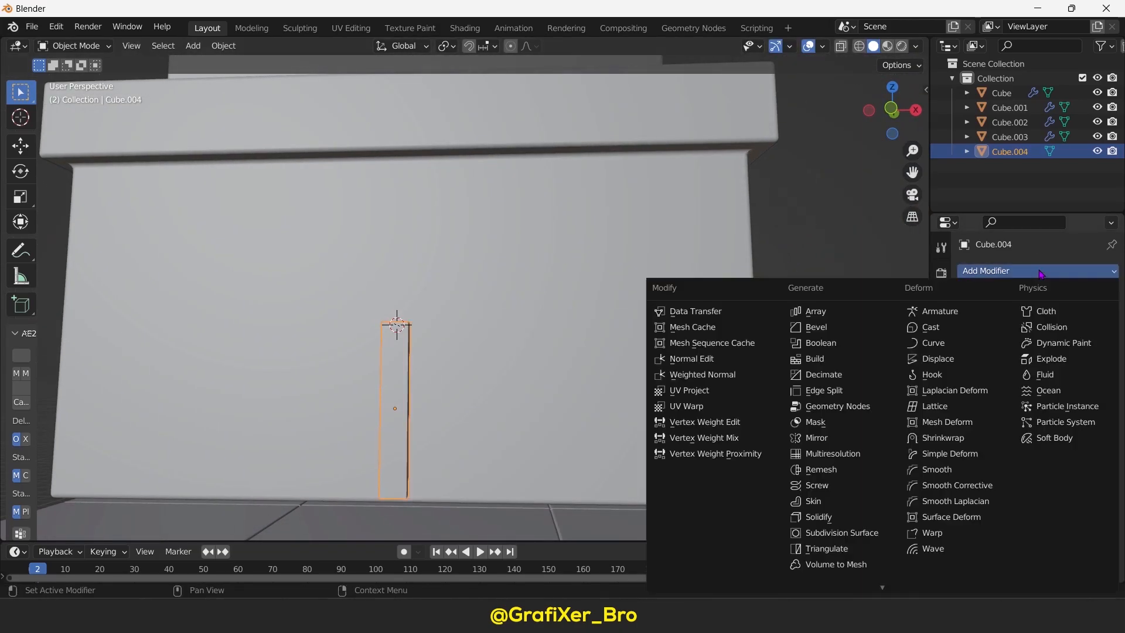
- Add a Bevel modifier to the plank with an amount of 0.01 m and 4 segments
left_click(1037, 272)
left_click(823, 327)
scroll(502, 407, "up", 2)
middle_click_drag(503, 407, 552, 299, "shift")
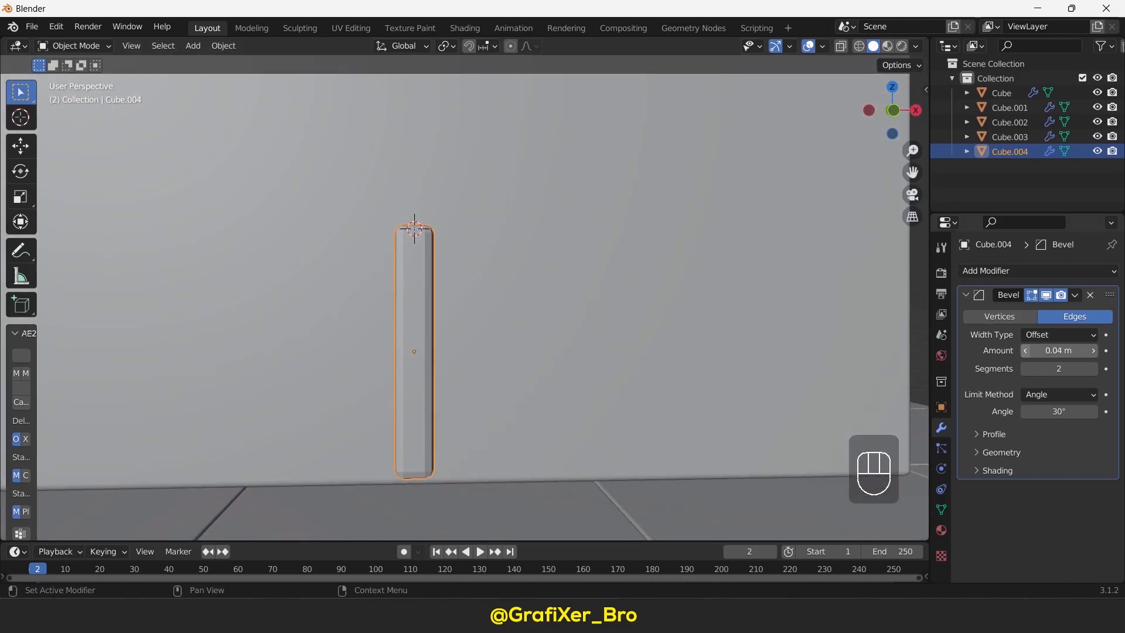
middle_click_drag(823, 359, 1063, 360)
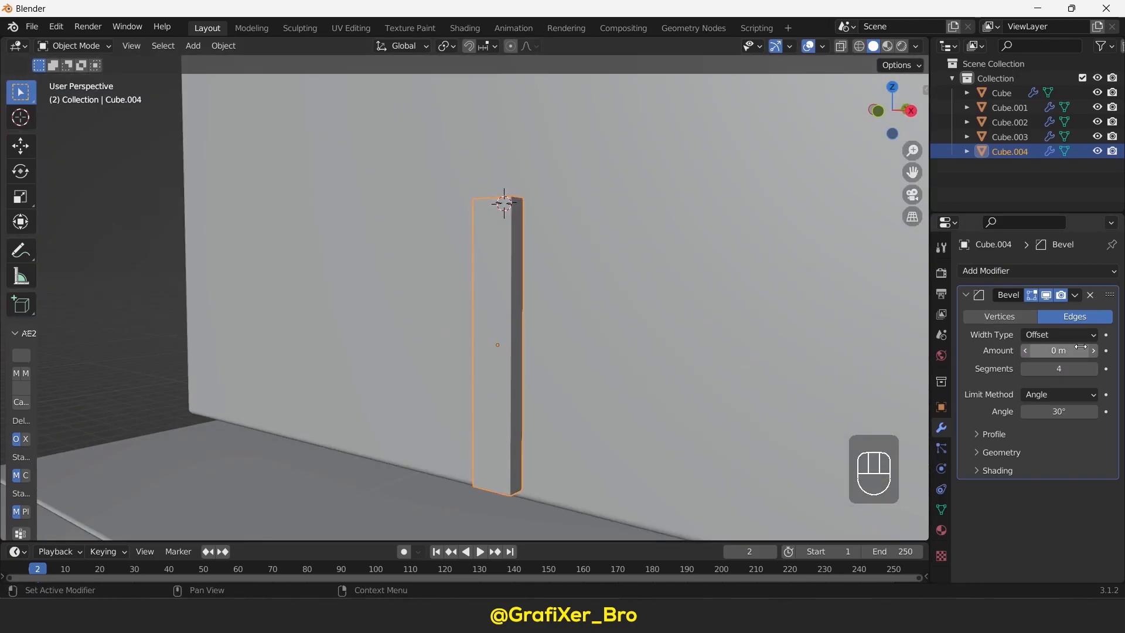
left_click_drag(1059, 351, 1068, 350)
- Shift the plank sideways along X in front view and place a duplicate right next to it
scroll(552, 344, "down", 3)
key("KP_1")
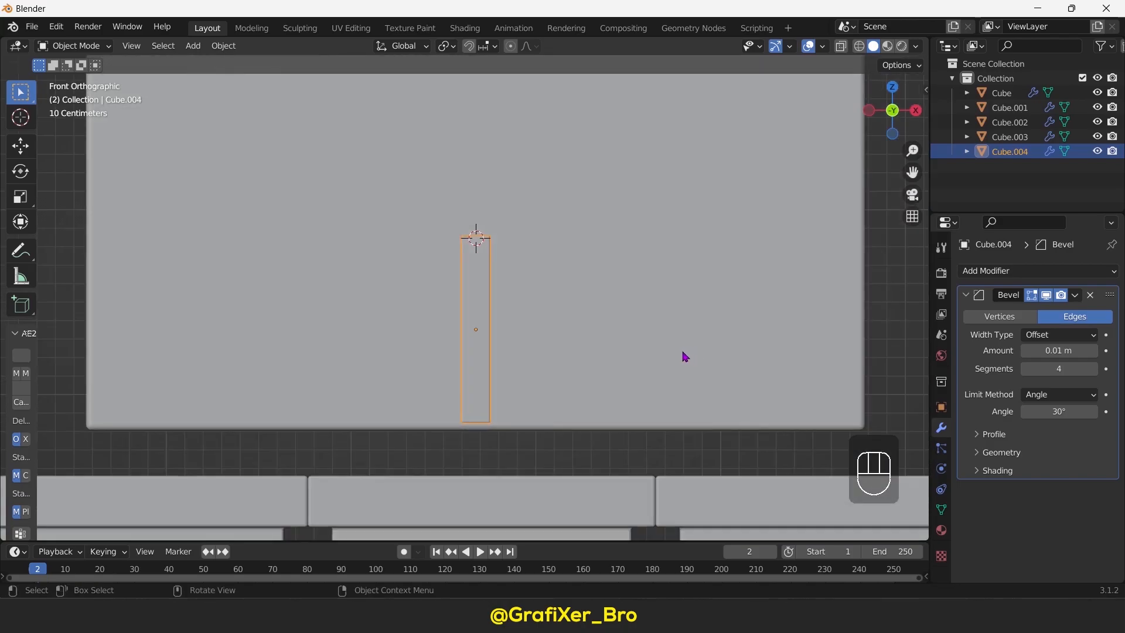
scroll(638, 337, "down", 1)
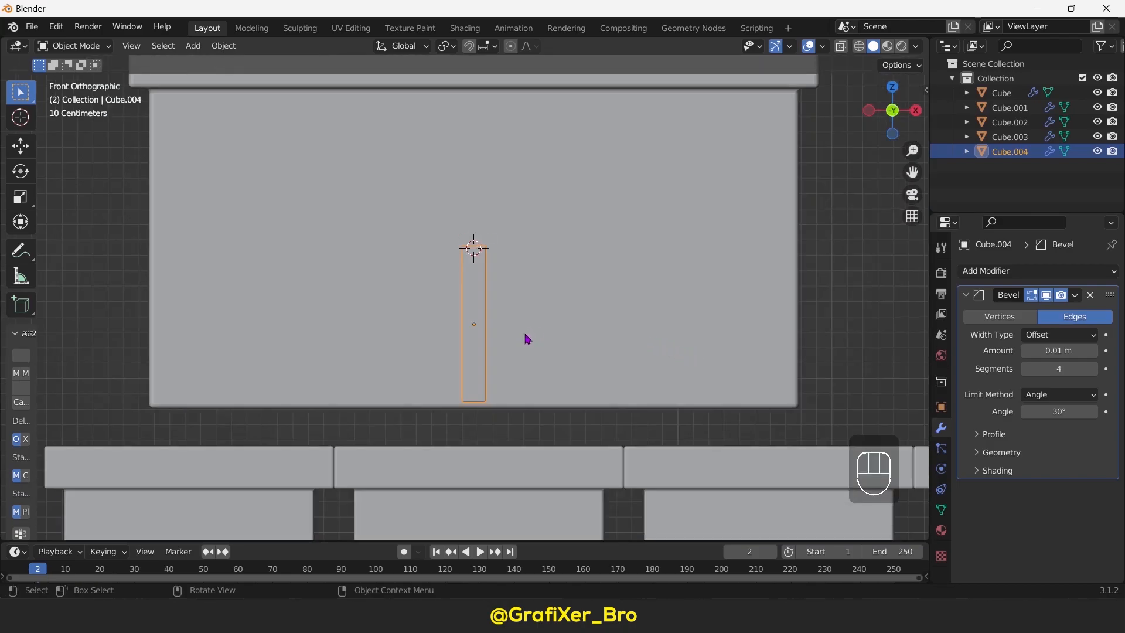
key("g")
key("x")
left_click(491, 334)
middle_click_drag(504, 337, 502, 362, "shift")
key("shift+d")
key("x")
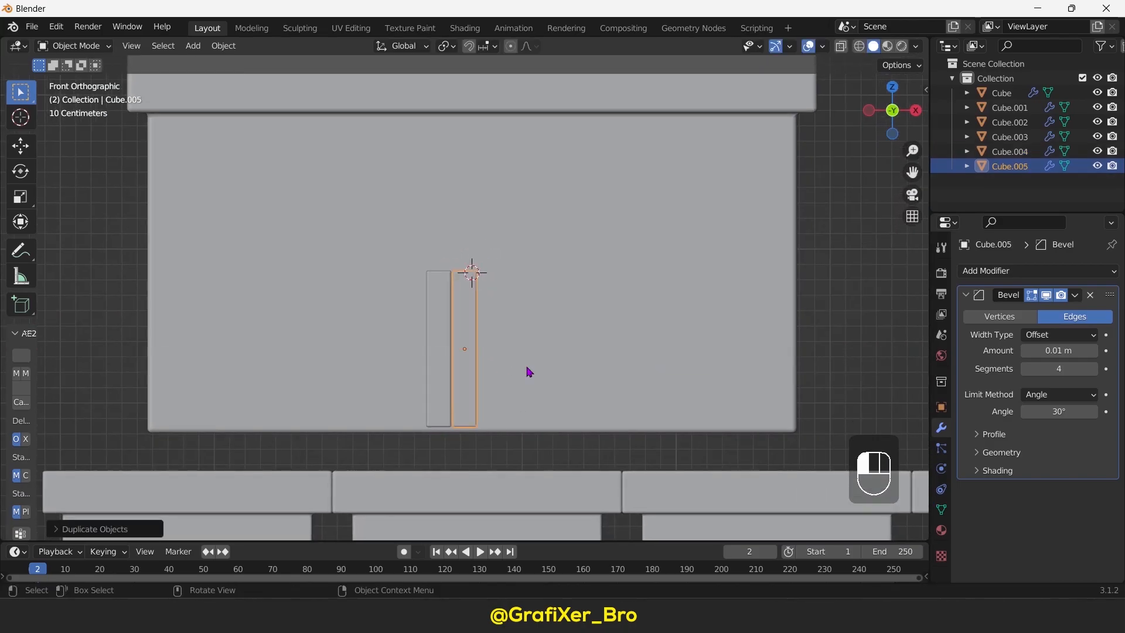
- Duplicate the plank along X as a third board, raise it and stretch it taller along Z
key("shift+d")
key("x")
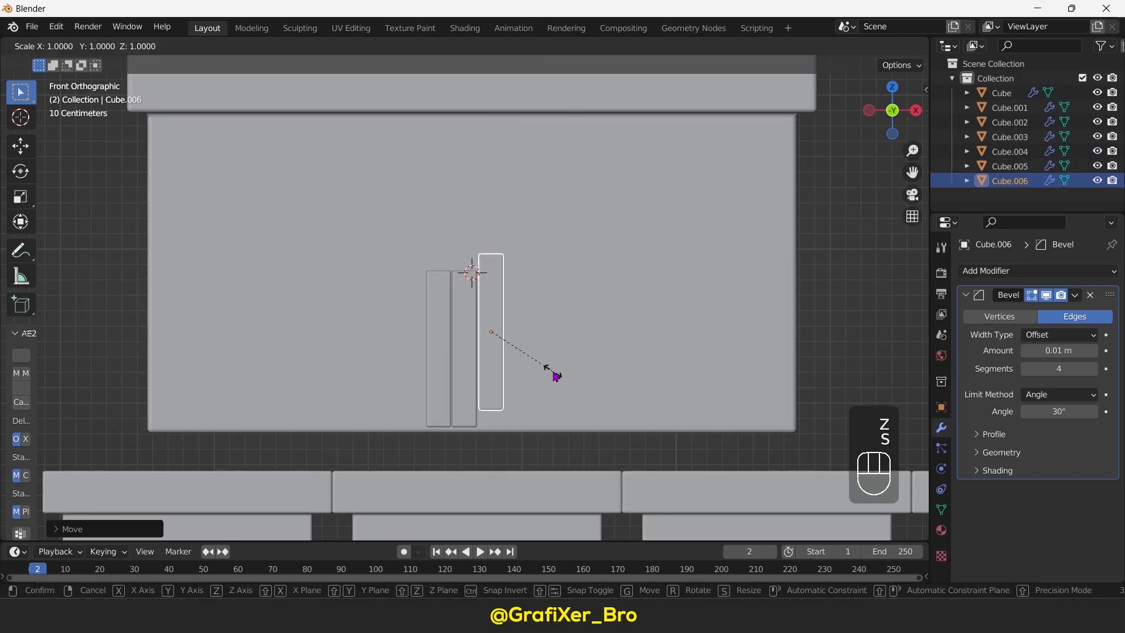
left_click(560, 380)
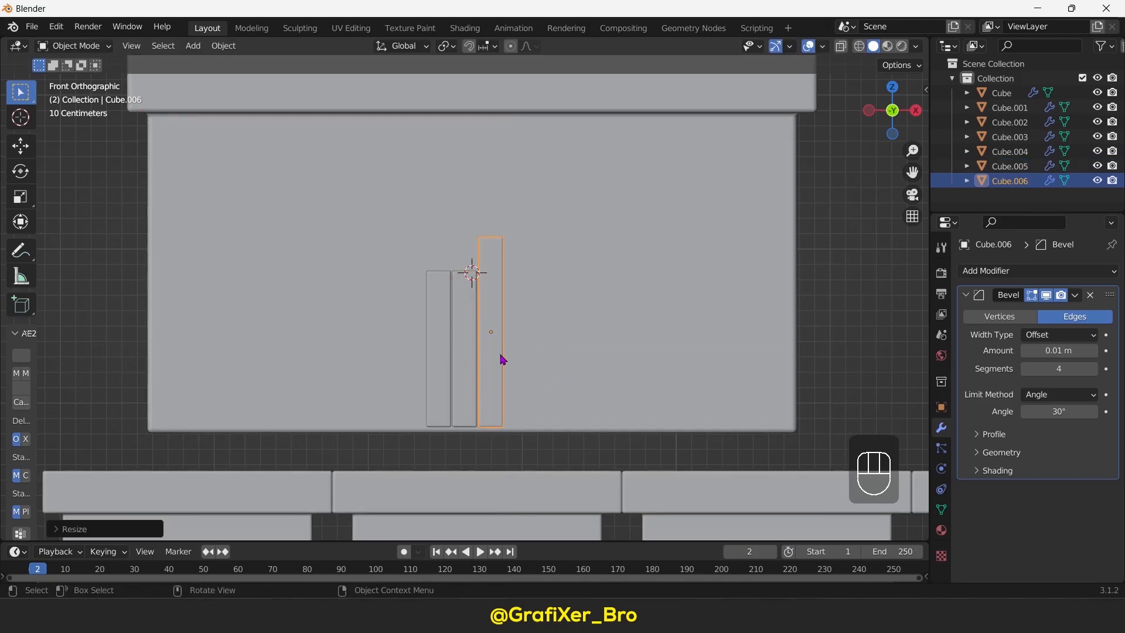
- Duplicate the tall plank along X as a fourth board, shorten it along Z and lower it to the base
key("shift+d")
key("x")
key("s")
key("z")
left_click(582, 386)
key("g")
key("z")
left_click(597, 397)
- Duplicate the short plank to the opposite side of the row as a fifth board and adjust its height along Z
key("shift+d")
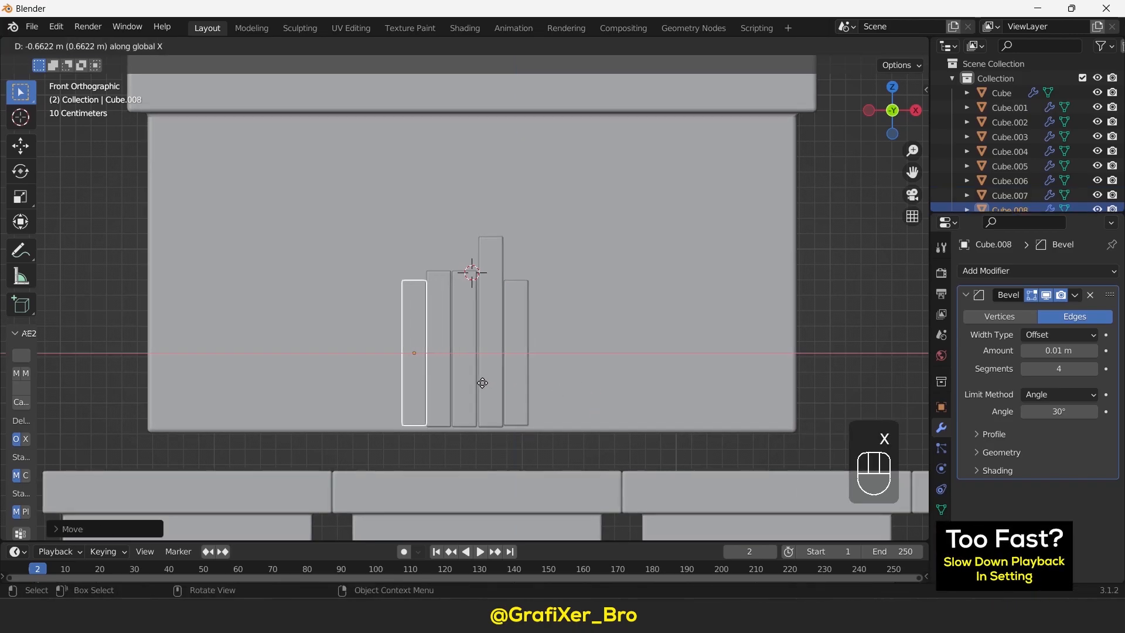
key("s")
key("z")
left_click(493, 397)
- Nudge the short plank beside the tall one slightly downward
left_click(832, 352)
scroll(537, 375, "up", 1)
left_click(536, 373)
key("g")
key("Down")
key("Down")
key("Return")
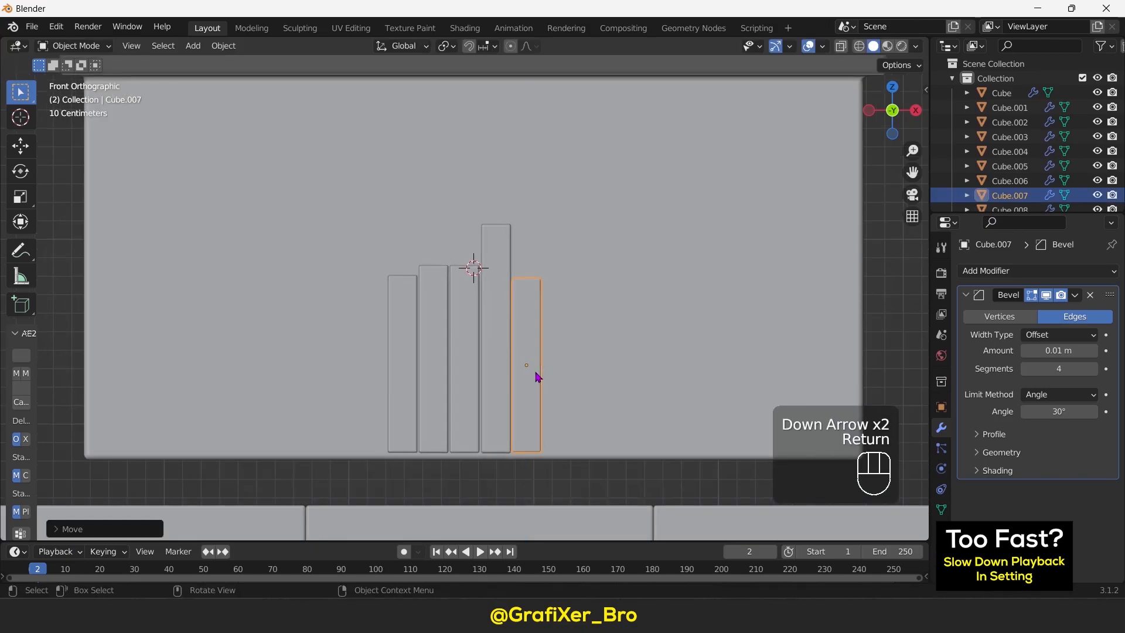
- Duplicate the middle plank, rotate it horizontal across the door and adjust its length along X
left_click(471, 353)
key("shift+d")
key("r")
key("0")
key("Return")
key("g")
left_click(578, 396)
key("s")
key("x")
left_click(598, 396)
- Duplicate the cross board as a second one and tilt the two boards slightly in opposite directions
key("shift+d")
key("r")
left_click(613, 464)
left_click(496, 328)
key("r")
left_click(617, 357)
- Select both cross boards and move them along Y so they sit in front of the planks
left_click(544, 413, "shift")
middle_click_drag(598, 373, 636, 375)
scroll(598, 360, "up", 2)
key("g")
key("y")
left_click(607, 367)
scroll(592, 375, "down", 4)
- Snap the 3D cursor to the bottom of the middle door plank
left_click(469, 386)
key("Tab")
left_click(153, 46)
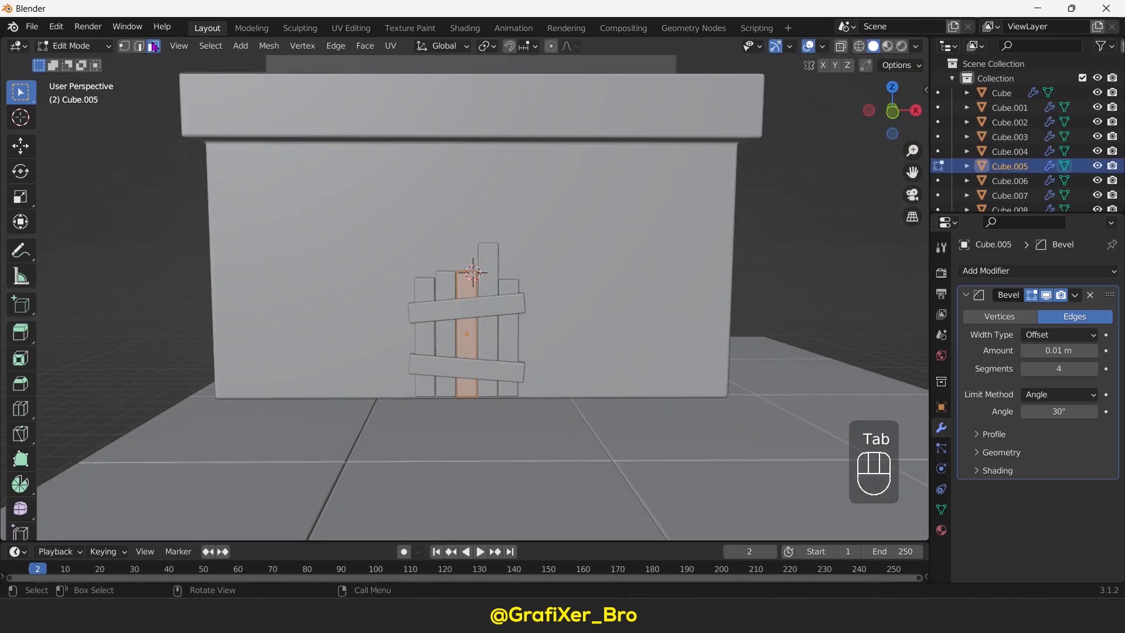
key("shift+s")
left_click(477, 474)
key("Tab")
scroll(503, 381, "up", 1)
- Add a cube at the 3D cursor and flatten it along Z into a doorstep slab
key("shift+a")
mouse_move(495, 302)
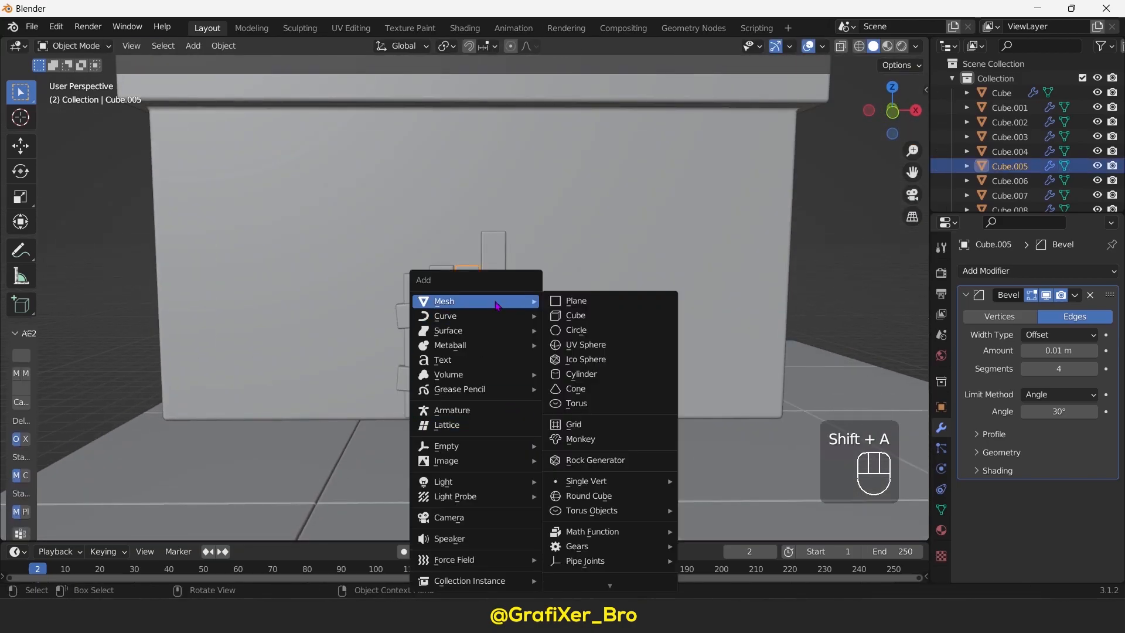
left_click(607, 316)
key("s")
key("y")
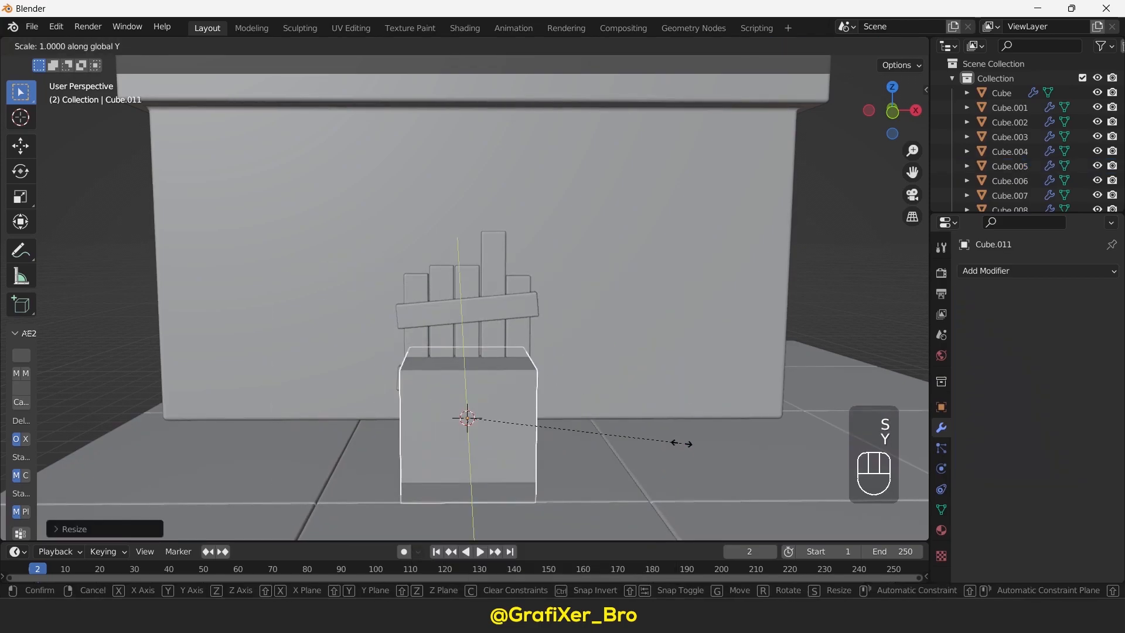
key("z")
left_click(516, 437)
- Stretch the doorstep slab along Y and move it about 0.05 m outward and 0.07 m down in side view
key("KP_3")
key("s")
key("y")
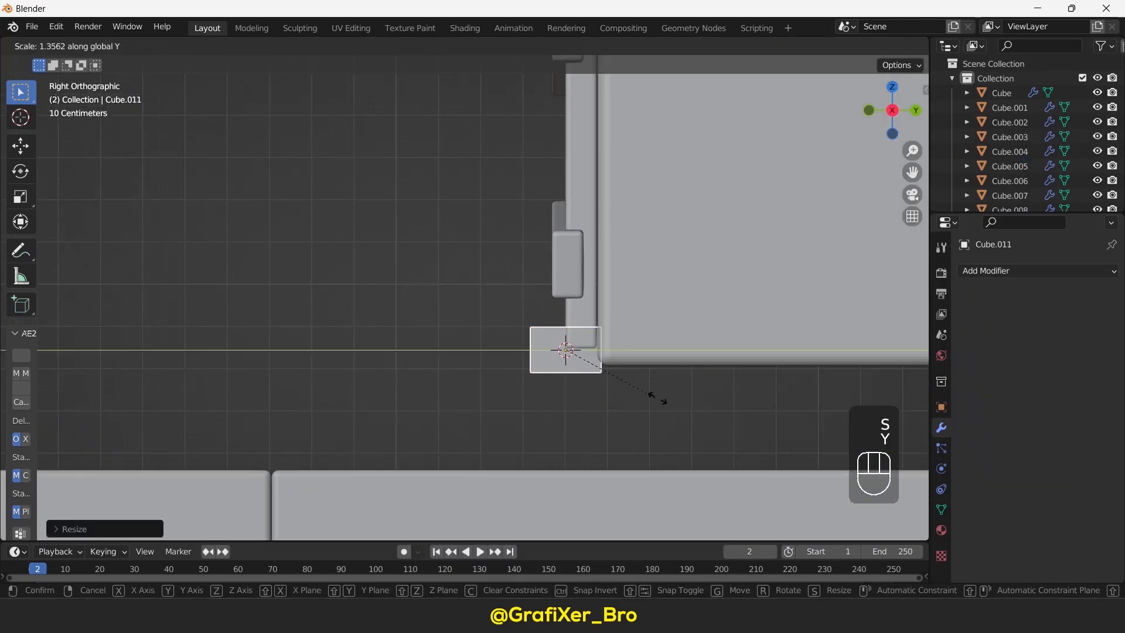
left_click(701, 397)
key("g")
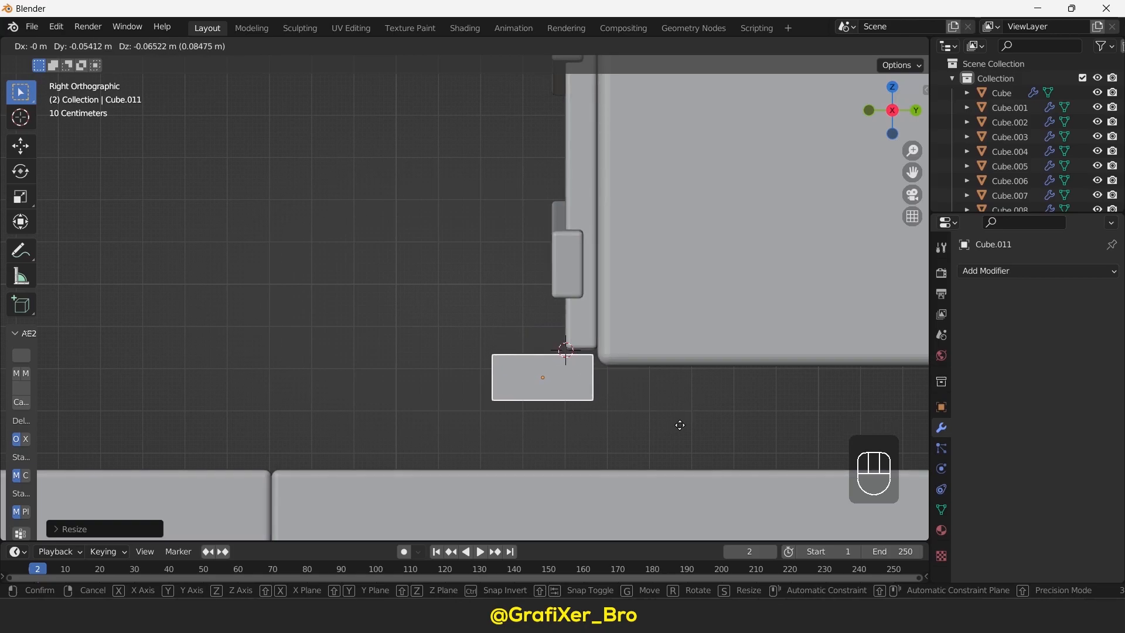
left_click(680, 425)
middle_click_drag(678, 427, 691, 432)
scroll(639, 422, "up", 3)
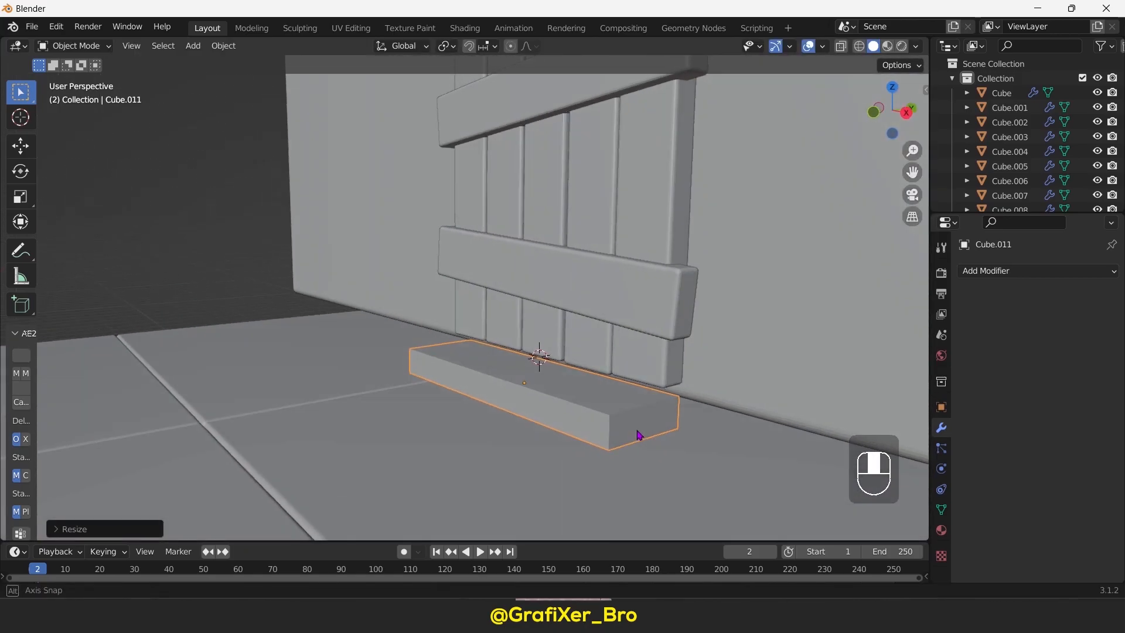
- Apply the doorstep slab's scale and add a Bevel modifier with 5 segments
key("ctrl+a")
left_click(775, 387)
left_click(1037, 270)
left_click(809, 329)
left_click_drag(1026, 351, 970, 352)
left_click(1092, 369)
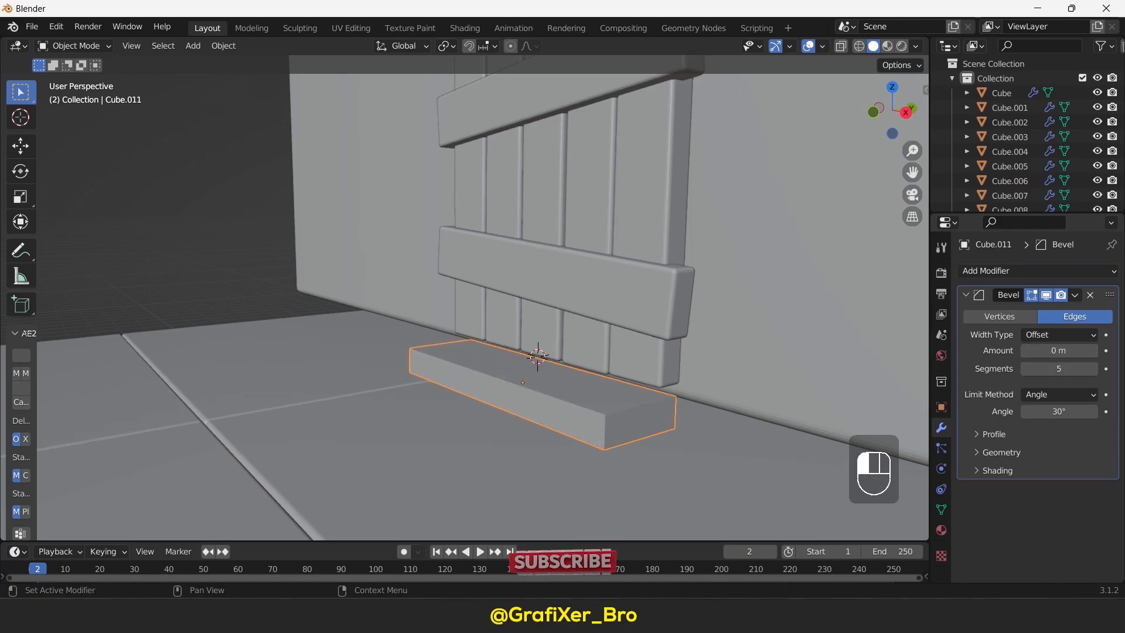
- Array the doorstep slab into three descending steps with a relative offset of Y -1 and Z -0.8
scroll(771, 216, "down", 4)
left_click(902, 114)
left_click(982, 271)
left_click(824, 312)
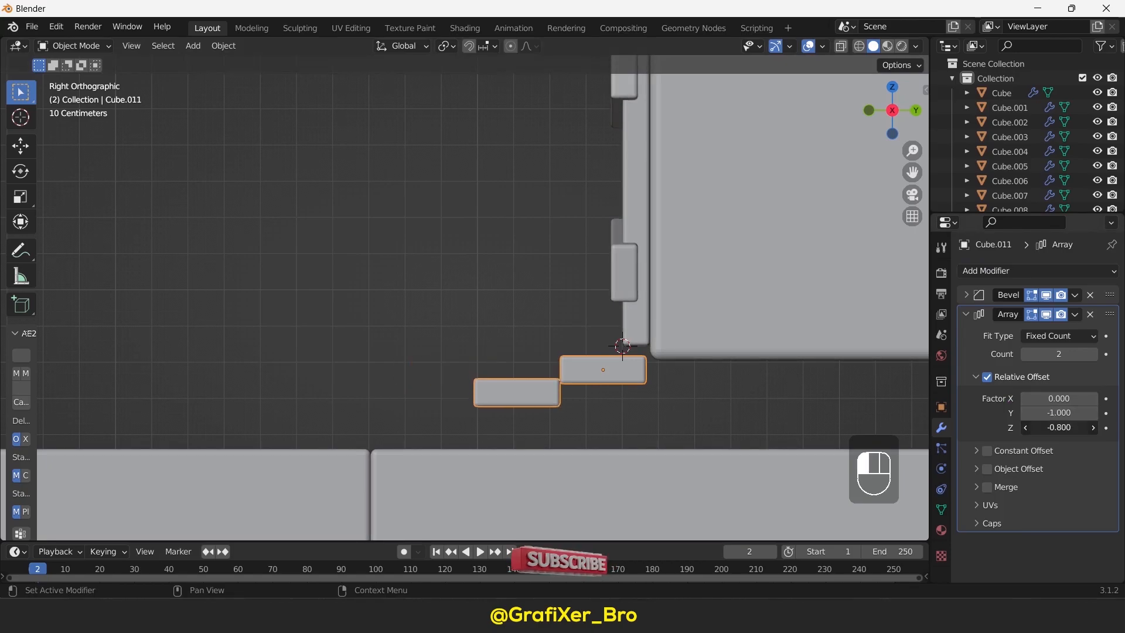
- Snap the 3D cursor to the bottom corner of the building's lowest tier, on the door side
middle_click_drag(498, 261, 658, 349)
scroll(659, 348, "down", 2)
left_click(644, 340)
key("Tab")
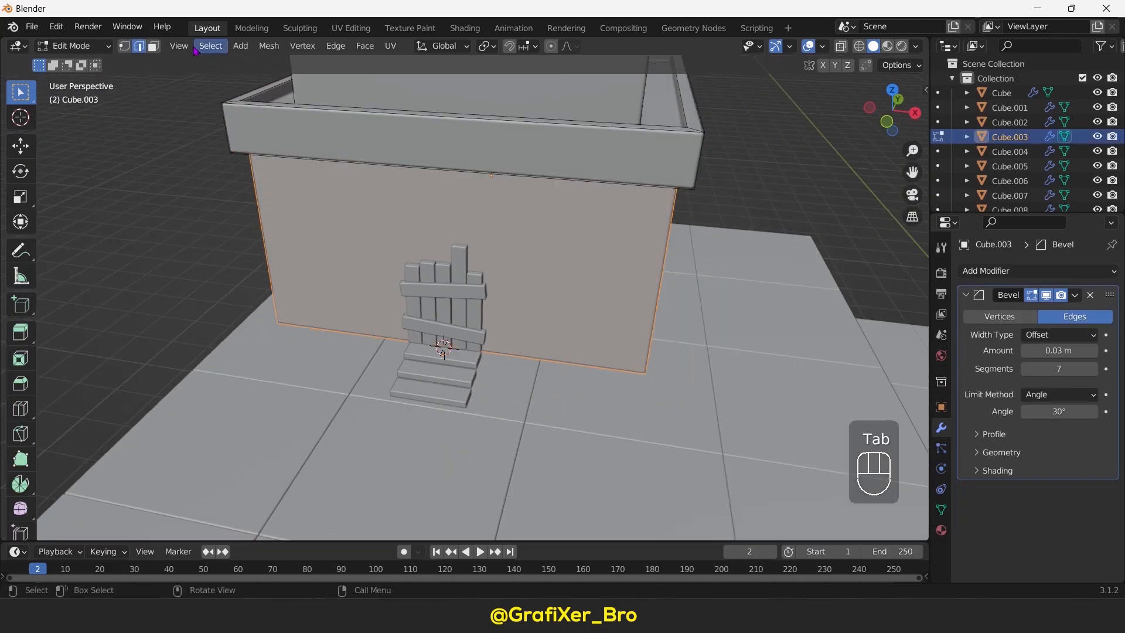
left_click(649, 380)
key("shift+s")
left_click(761, 422)
key("Tab")
- Add a cube at the 3D cursor and scale it down in front view
middle_click_drag(777, 422, 803, 297, "alt")
scroll(805, 301, "up", 4)
key("shift+a")
left_click(621, 315)
key("s")
left_click(582, 390)
- Flatten the corner cube along Z and lower it to sit beneath the building's corner as a footing block
key("g")
key("z")
left_click(583, 411)
scroll(609, 425, "up", 1)
middle_click_drag(628, 441, 621, 392, "shift")
scroll(622, 392, "up", 1)
key("s")
key("z")
left_click(631, 403)
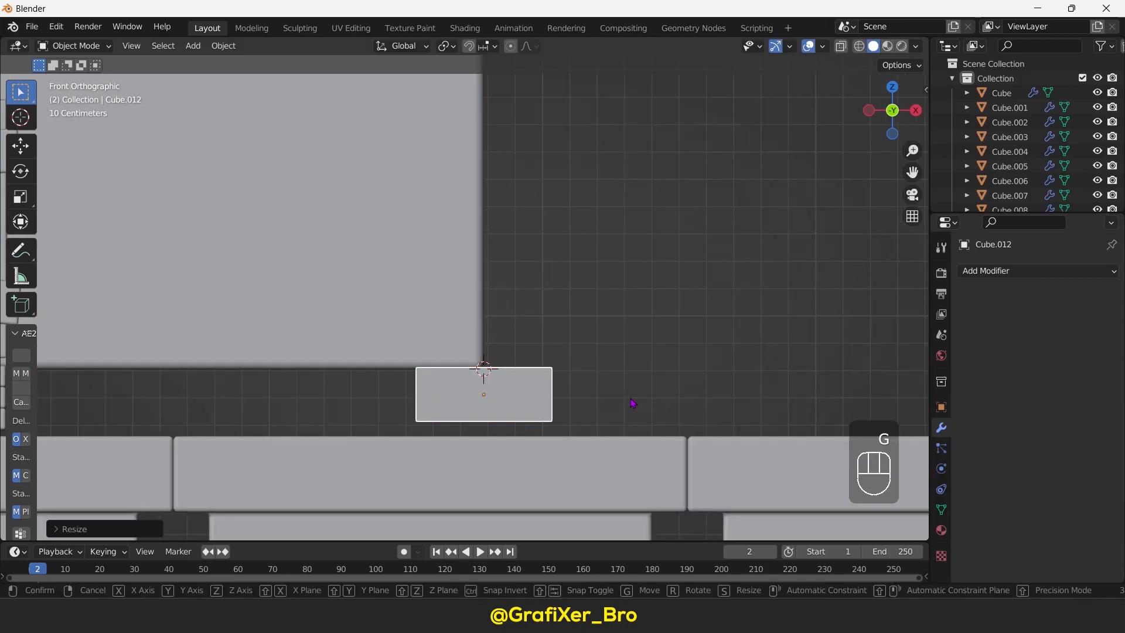
key("g")
key("z")
left_click(635, 412)
- Apply the footing block's scale and add a Bevel modifier of 0.01 m with 37 segments
key("ctrl+a")
middle_click_drag(595, 351, 540, 382)
left_click(570, 413)
left_click(977, 273)
left_click(826, 330)
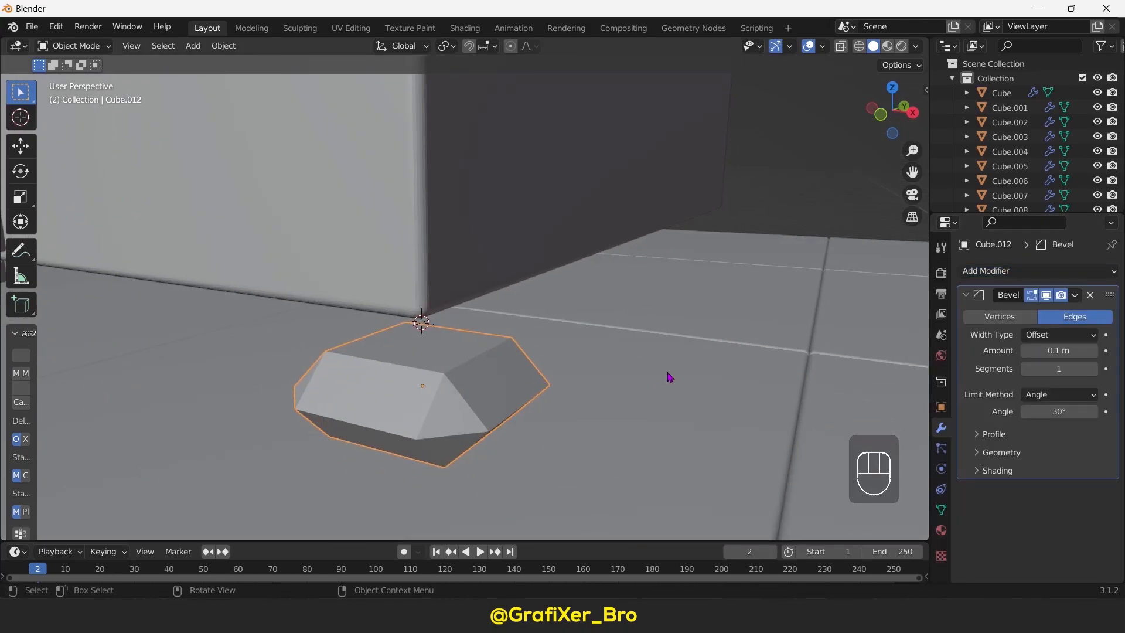
left_click_drag(1026, 354, 1003, 354)
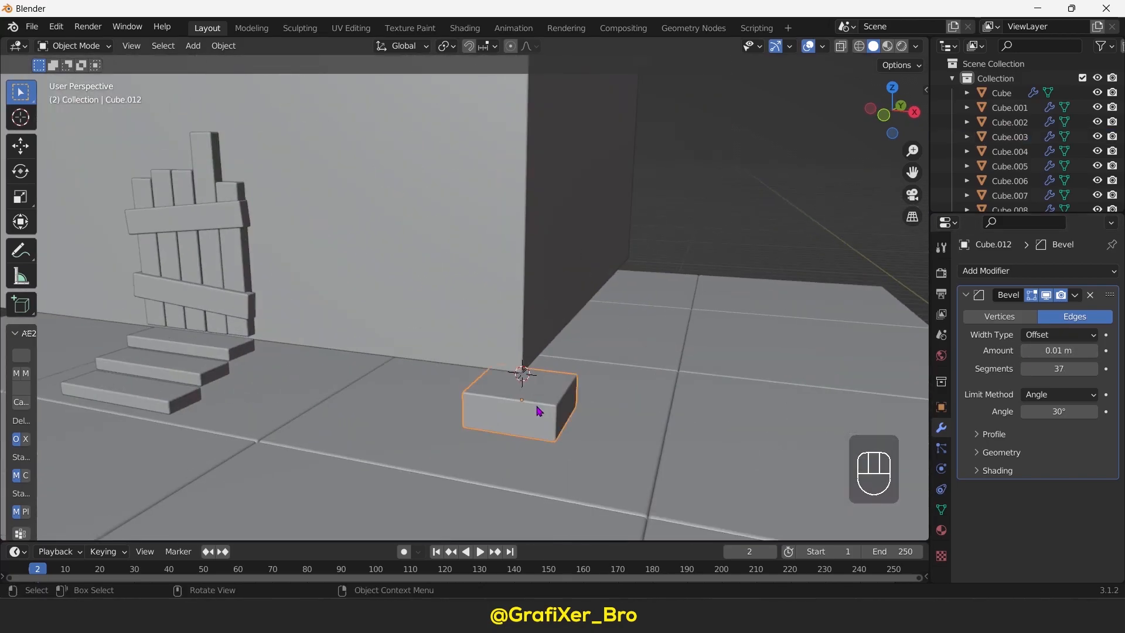
- Inset the footing block's top face and extrude it upward into a smaller second step
key("Tab")
left_click(526, 387)
scroll(715, 465, "up", 2)
key("i")
left_click(768, 344)
key("KP_1")
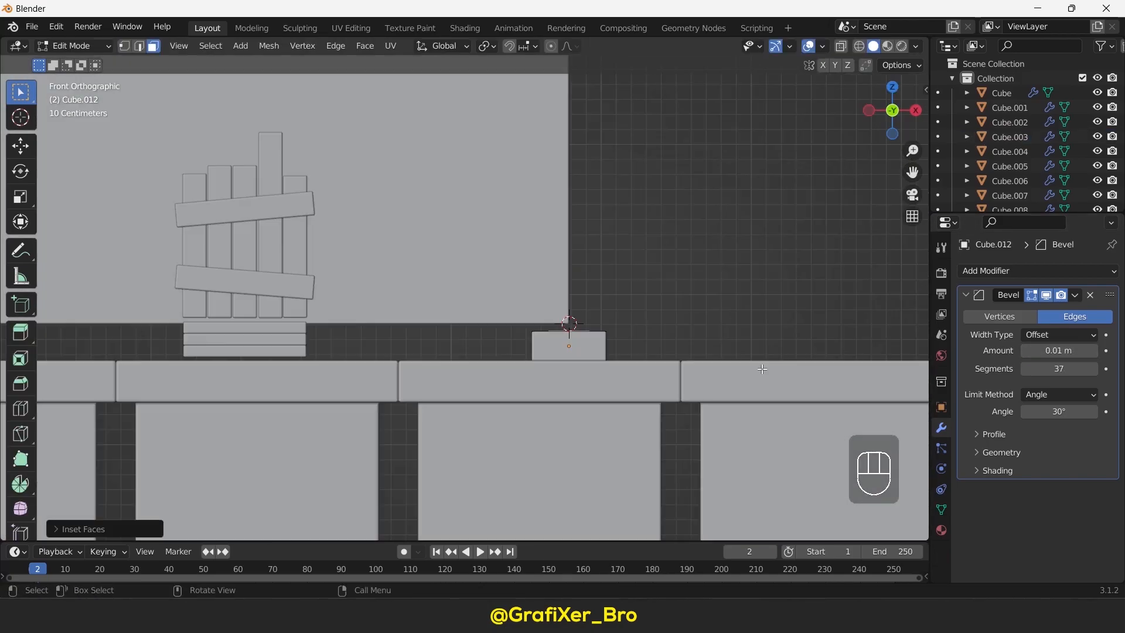
left_click(717, 326)
key("Tab")
middle_click_drag(724, 264, 650, 333)
scroll(650, 333, "down", 4)
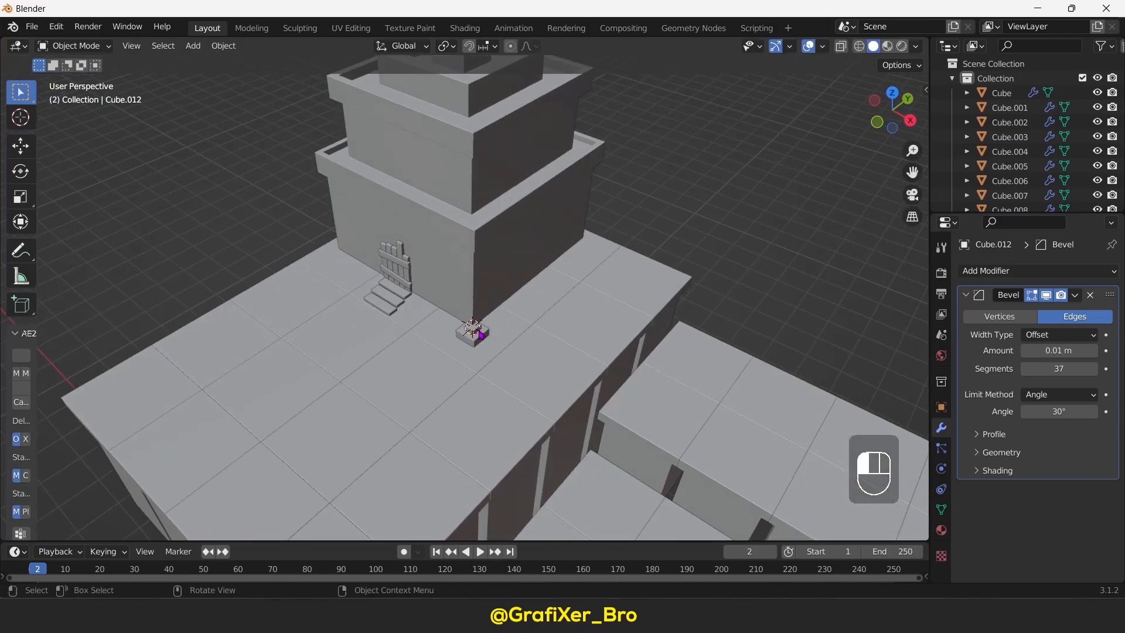
- Mirror the footing block on X and Y about the building with a Mirror modifier so every corner gets one
left_click(473, 330)
left_click(974, 273)
left_click(841, 440)
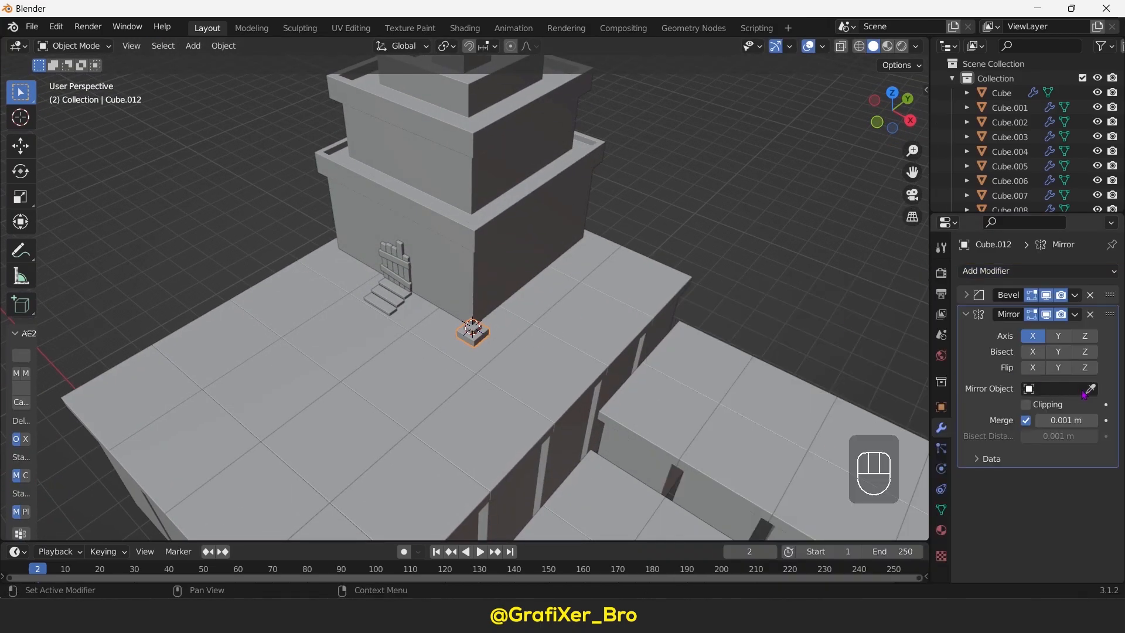
left_click(1058, 335)
mouse_move(446, 234)
middle_mouse_down()
mouse_move(510, 247)
mouse_move(434, 220)
middle_mouse_up()
middle_click_drag(686, 213, 636, 205)
- Snap the 3D cursor to the side wall face of the building's lowest tier
left_click(507, 201)
key("Tab")
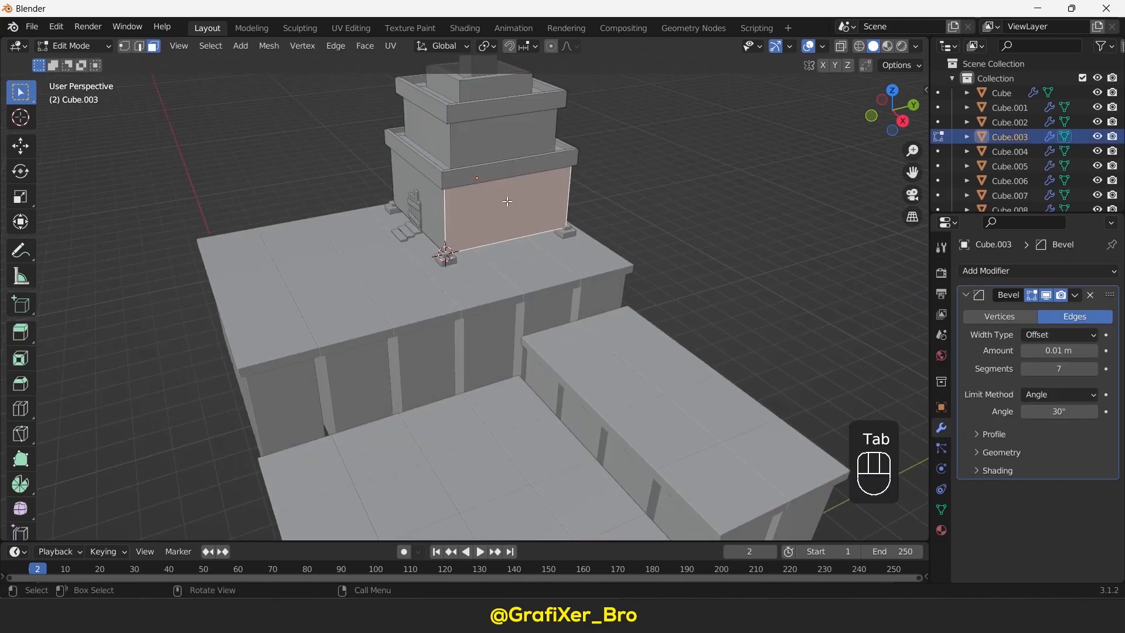
key("Tab")
- Add a cube on the side wall, scale it down and thin it along X into a window panel
key("KP_3")
scroll(465, 364, "up", 5)
key("shift+a")
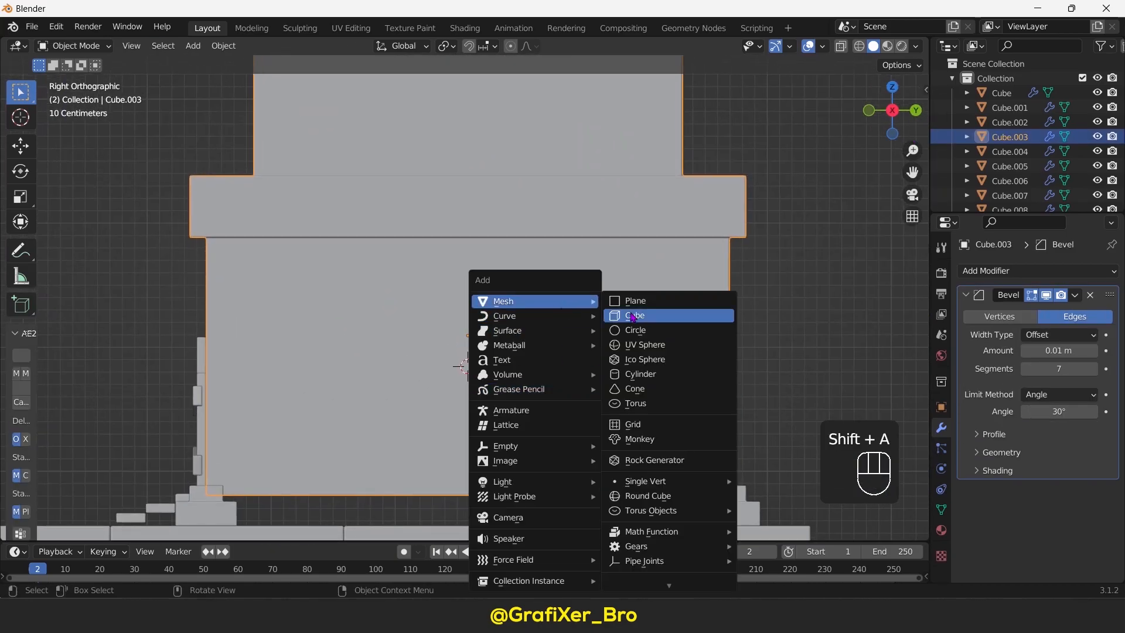
left_click(642, 313)
key("s")
left_click(600, 332)
key("ctrl+KP_3")
key("s")
key("x")
left_click(495, 332)
middle_click_drag(495, 331, 481, 351)
- Snap the 3D cursor to the side edge face of the window panel
key("Tab")
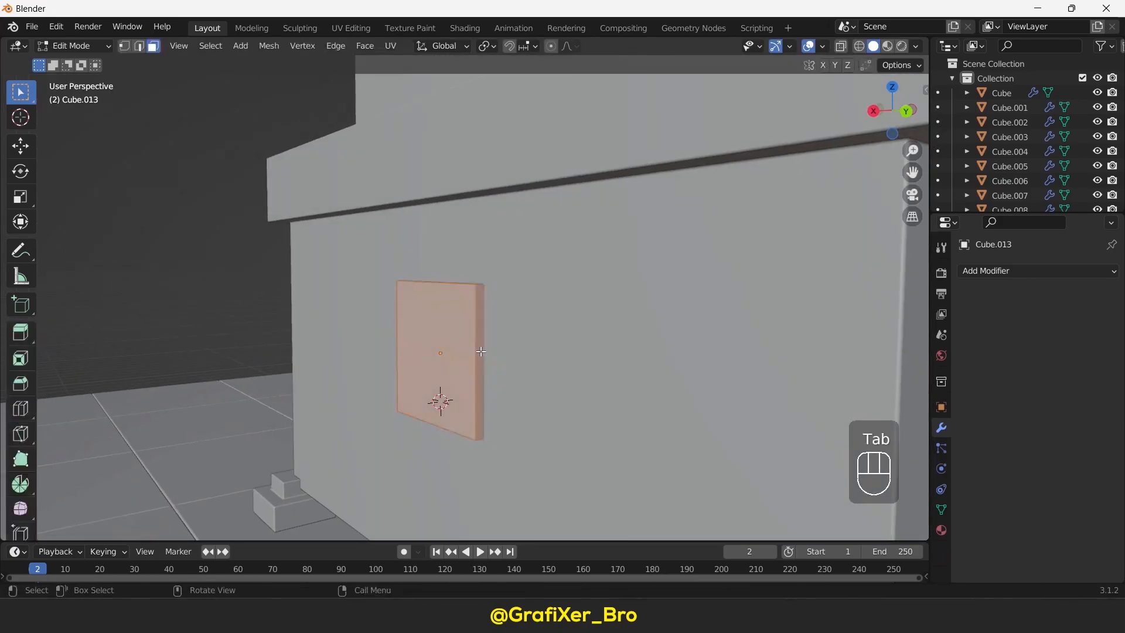
key("shift+s")
key("Tab")
- Add a cube at the window panel's side edge and scale it down in side view
key("KP_3")
key("shift+a")
mouse_move(464, 299)
left_click(592, 314)
key("s")
left_click(492, 370)
- Stretch the new cube along Z, narrow it along Y and shift it along Y into a vertical frame bar
key("s")
key("z")
left_click(665, 284)
key("s")
key("y")
left_click(546, 372)
key("g")
key("y")
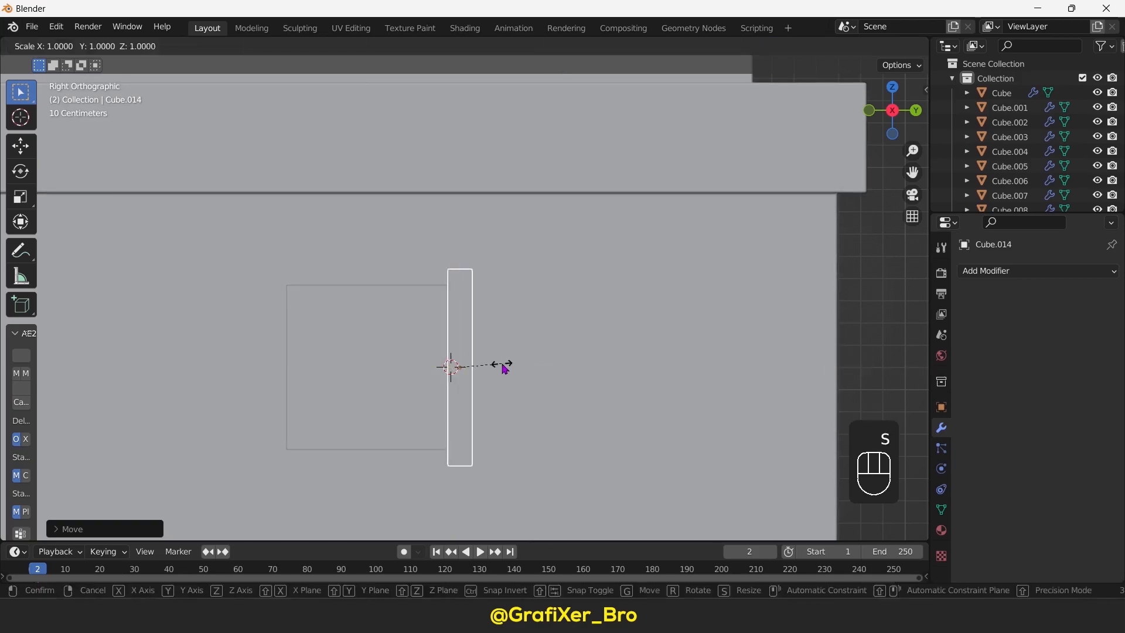
left_click(540, 410)
- Adjust the vertical frame bar's thickness along X and fine-tune its position along Y against the window panel
key("ctrl+KP_1")
key("s")
key("x")
left_click(583, 371)
key("g")
key("y")
left_click(571, 368)
middle_click_drag(571, 367, 470, 356)
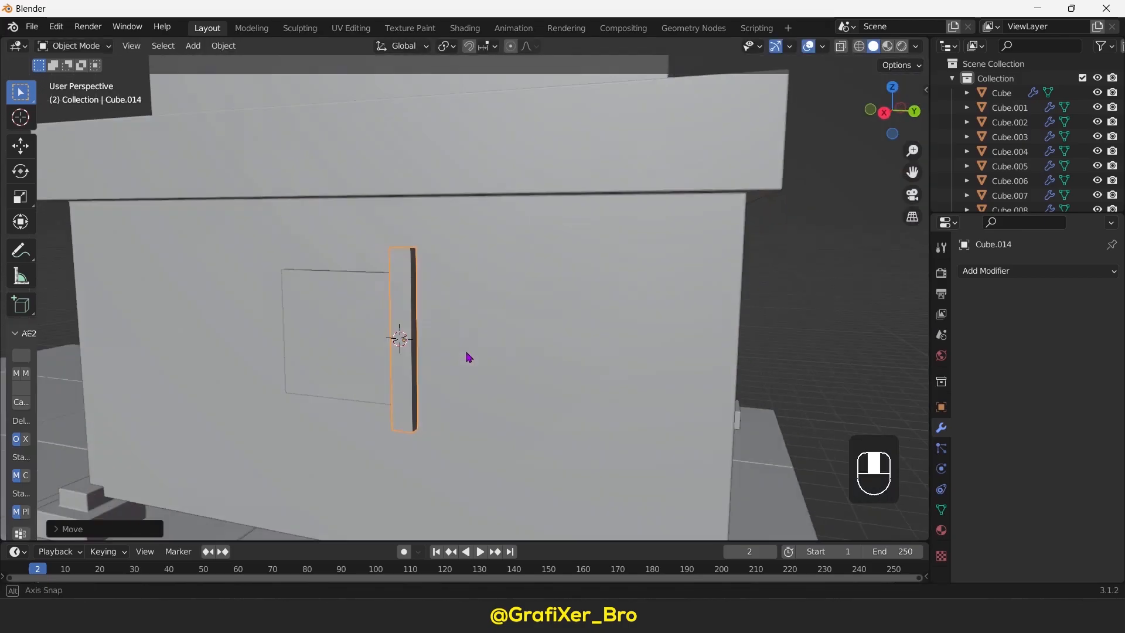
left_click(1039, 271)
left_click(808, 327)
key("ctrl+z")
- Apply the frame bar's scale and add a Bevel modifier of 0.01 m with 100 segments
key("ctrl+a")
left_click(515, 328)
left_click(1039, 270)
left_click(809, 327)
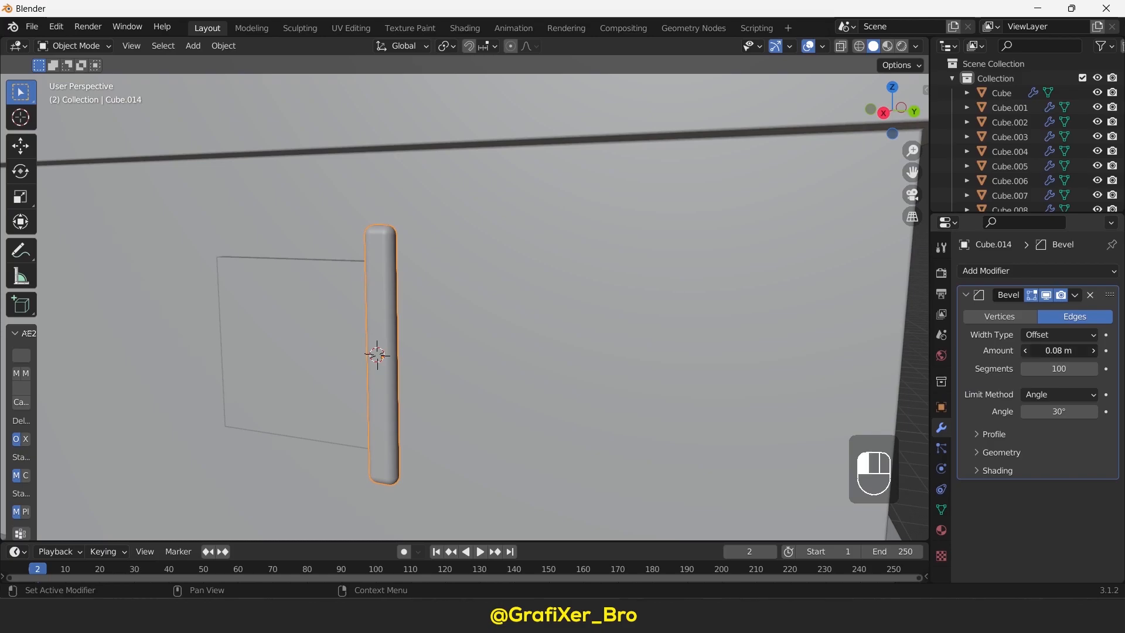
- Widen the vertical frame bar slightly along Y in side view
key("KP_3")
key("s")
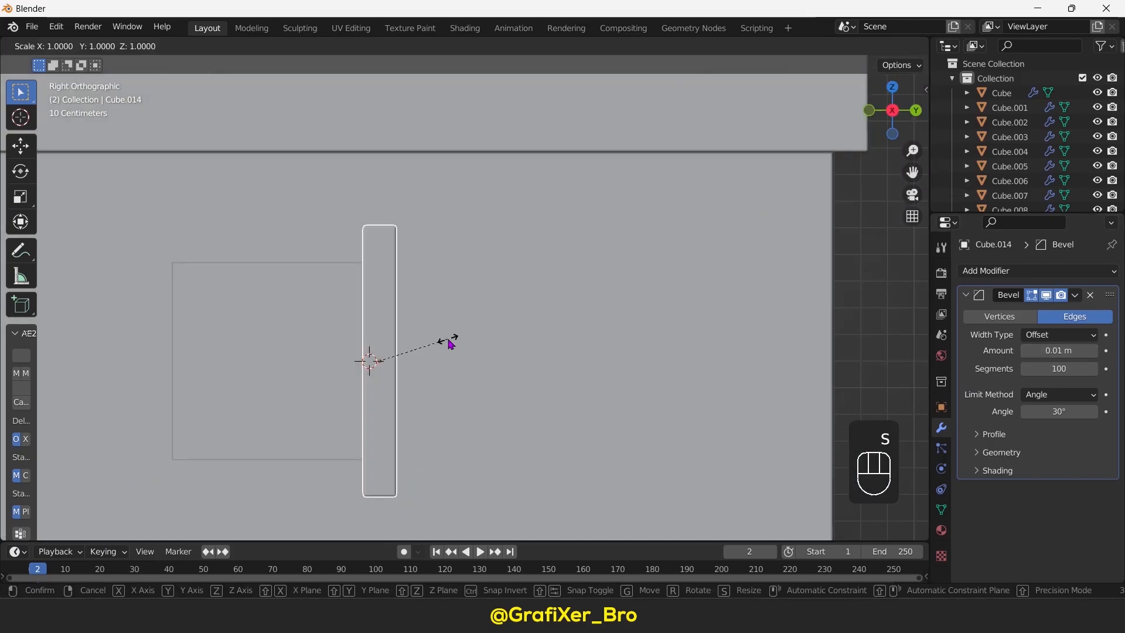
key("shift+y")
left_click(459, 370)
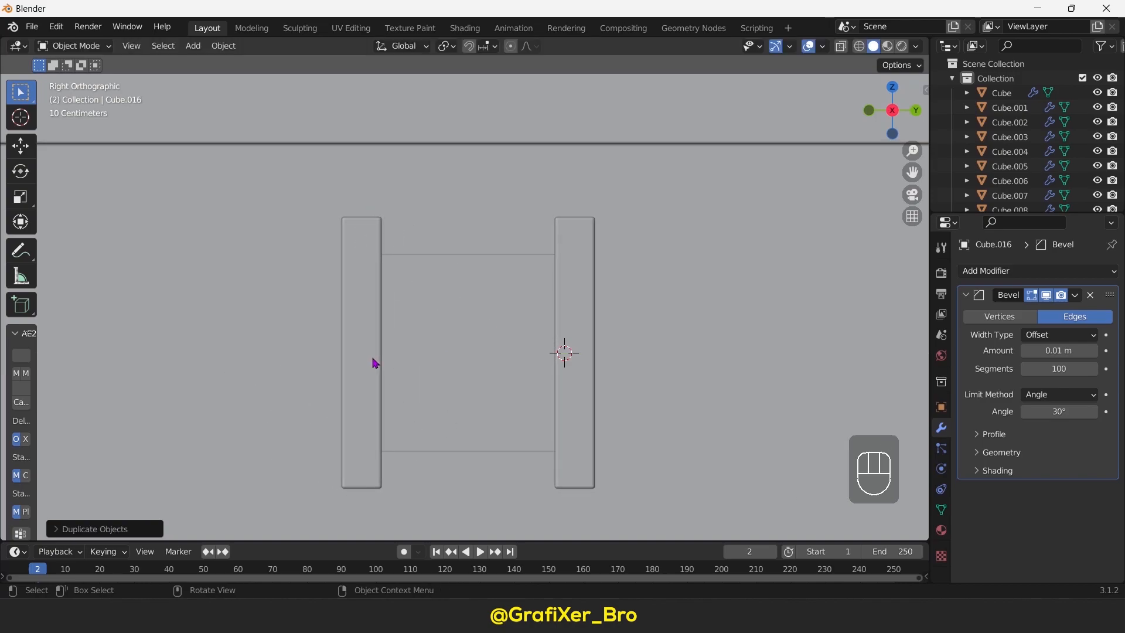
- Duplicate a frame bar into horizontal bars across the window's top and bottom, offset along X from the vertical bars
key("shift+d")
key("Return")
key("g")
left_click(545, 296)
key("g")
key("x")
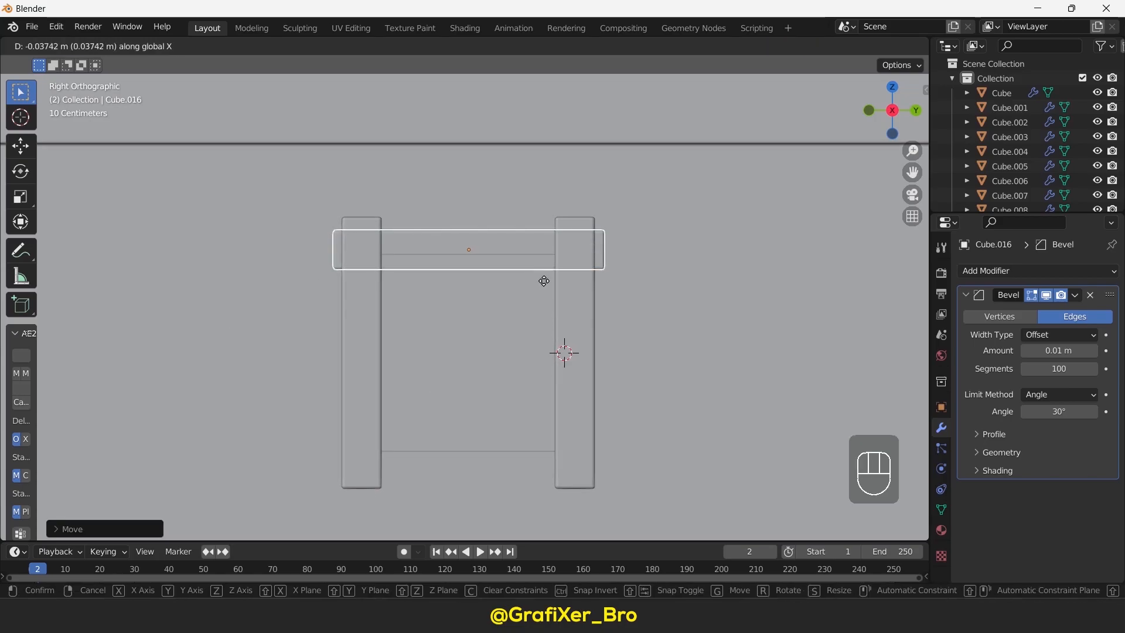
left_click(547, 315)
- Place the 3D cursor on the platform's corner tile in top view, in front of the building's door side
middle_click_drag(673, 395, 223, 278)
scroll(223, 279, "down", 9)
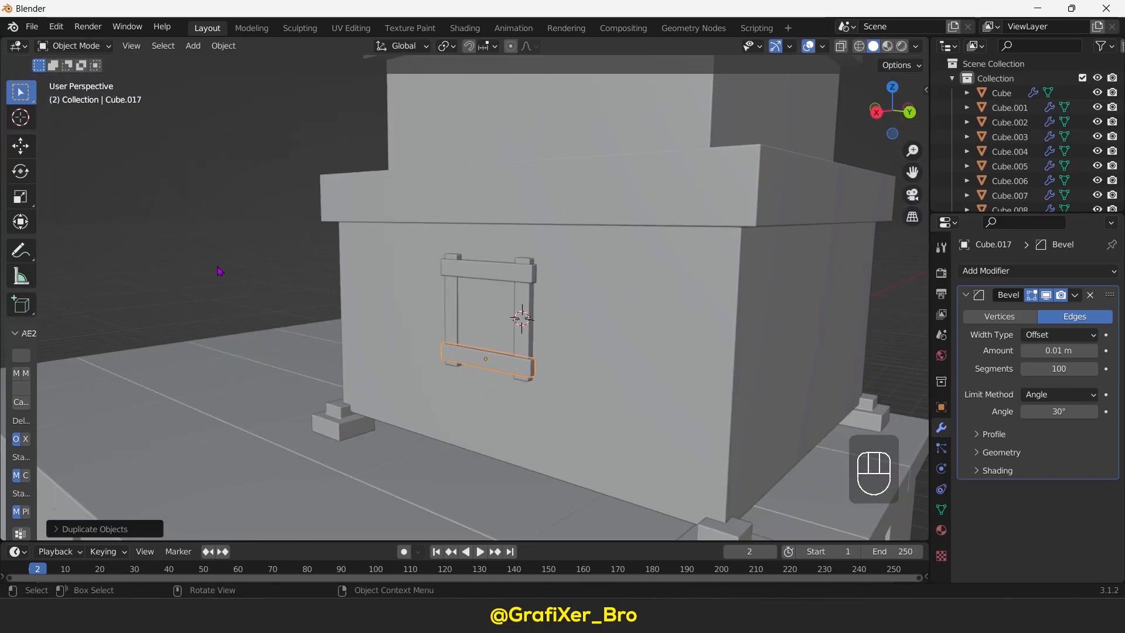
middle_click_drag(432, 354, 554, 375)
left_click(891, 88)
middle_click_drag(434, 521, 481, 355, "shift")
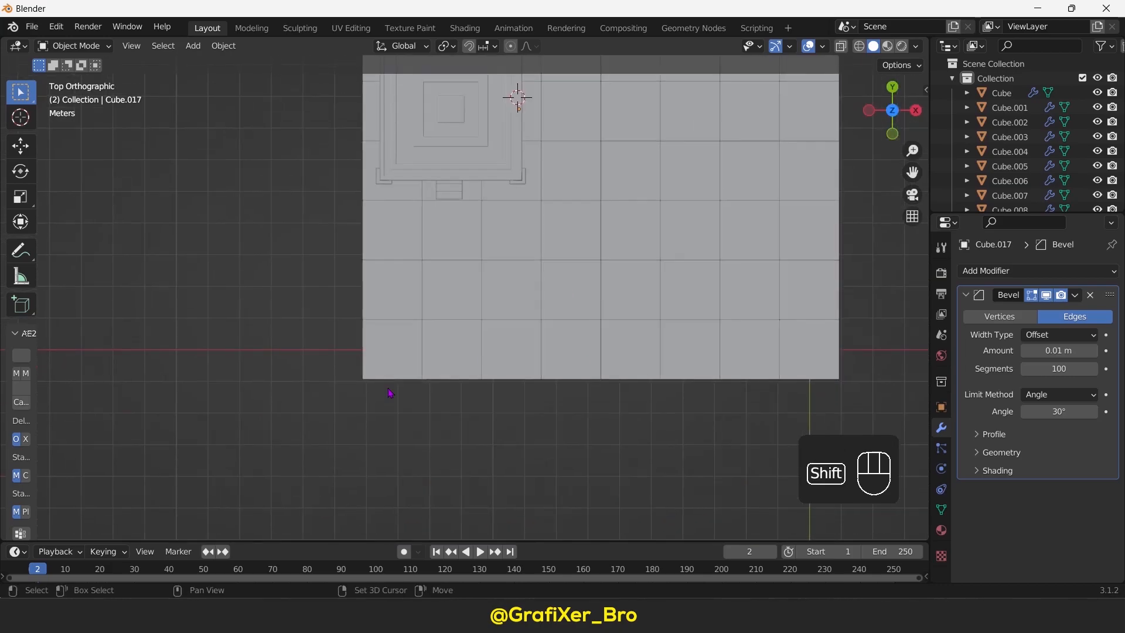
scroll(481, 355, "up", 3)
right_click(343, 385, "shift")
- Add a cube at the 3D cursor on the corner tile and scale it down
middle_click_drag(342, 385, 410, 352)
middle_click_drag(410, 351, 410, 416, "shift")
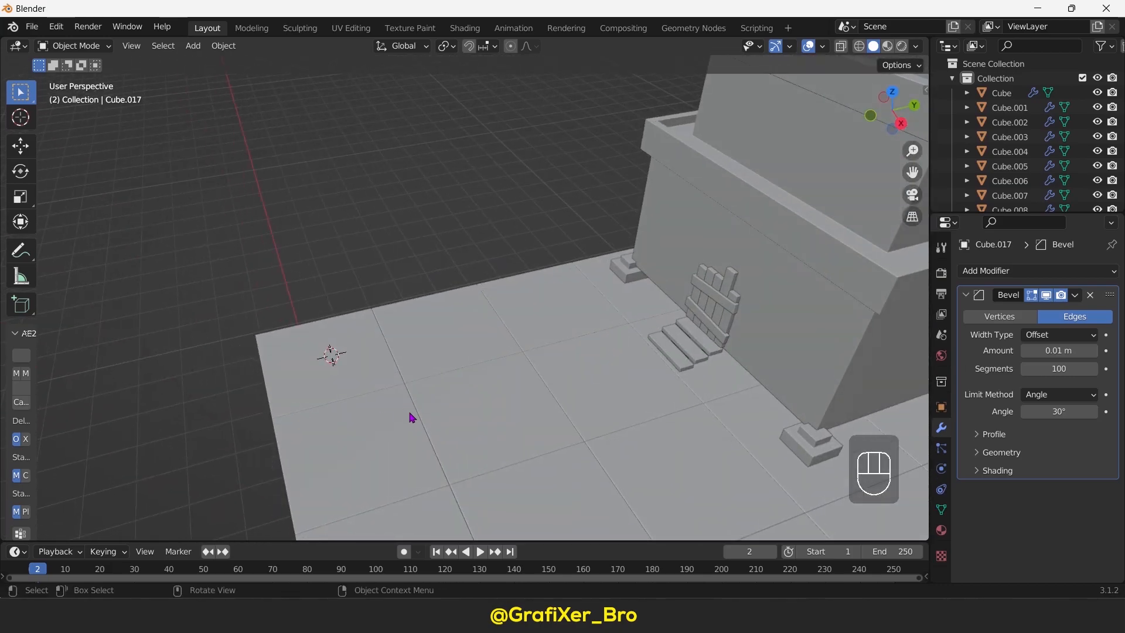
key("shift+a")
left_click(467, 311)
key("s")
left_click(358, 344)
- Stretch the small cube along Z in side view into a tall post above the platform
left_click(901, 123)
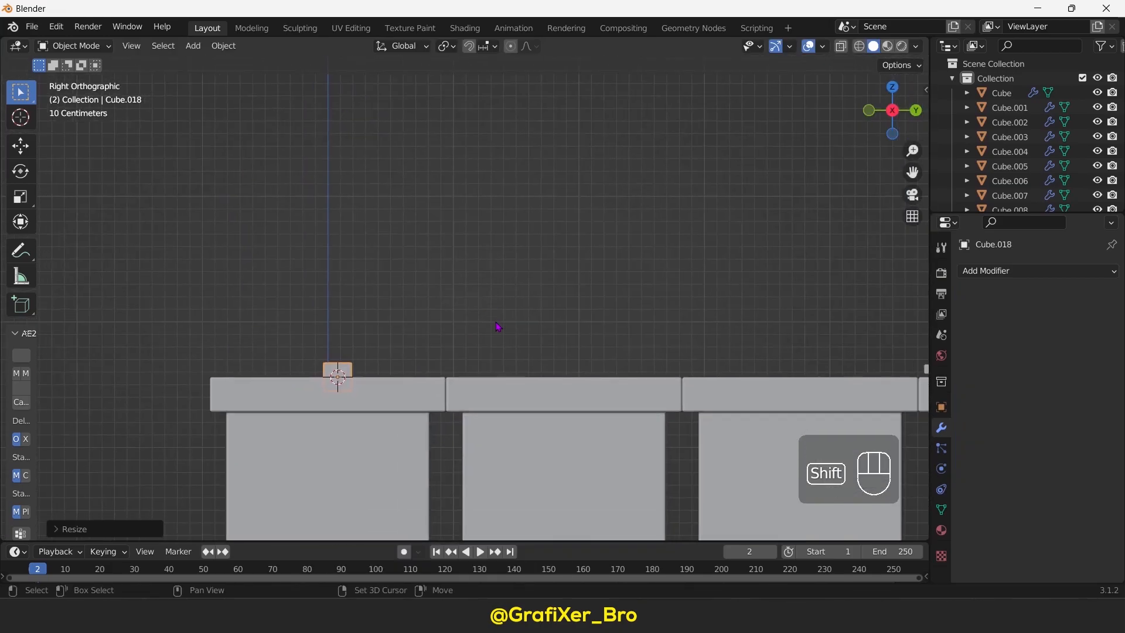
key("s")
key("z")
left_click(427, 65)
key("s")
key("z")
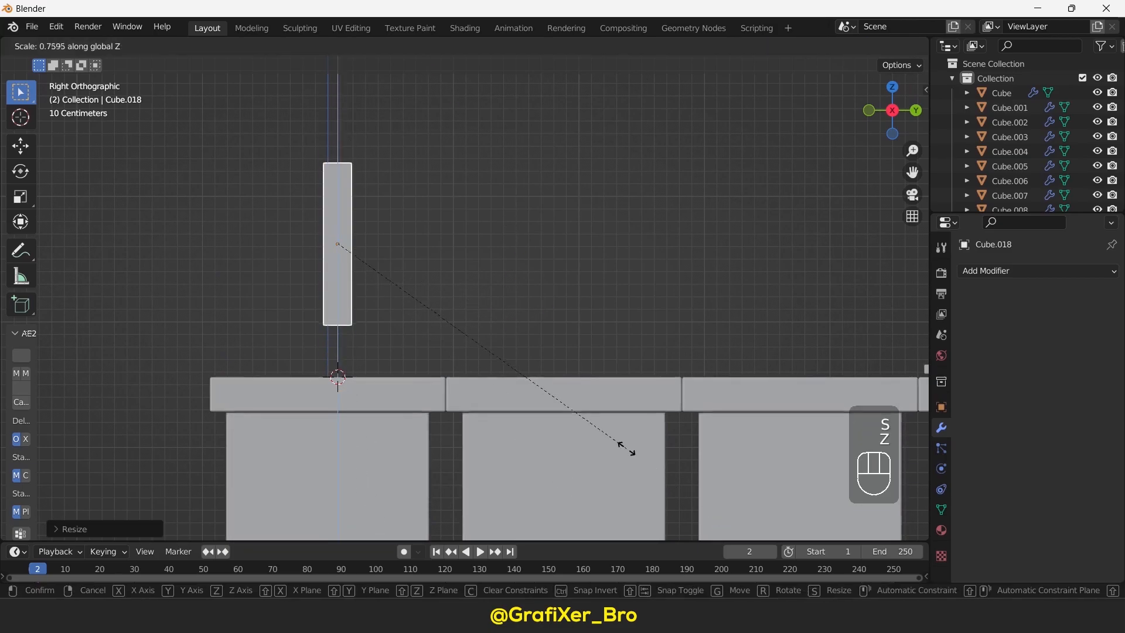
left_click(570, 273)
- Snap the 3D cursor to the post's bottom face and set the post's origin to it
key("Tab")
middle_click_drag(570, 273, 240, 325)
left_click(345, 329)
key("Tab")
left_click(223, 46)
left_click(390, 109)
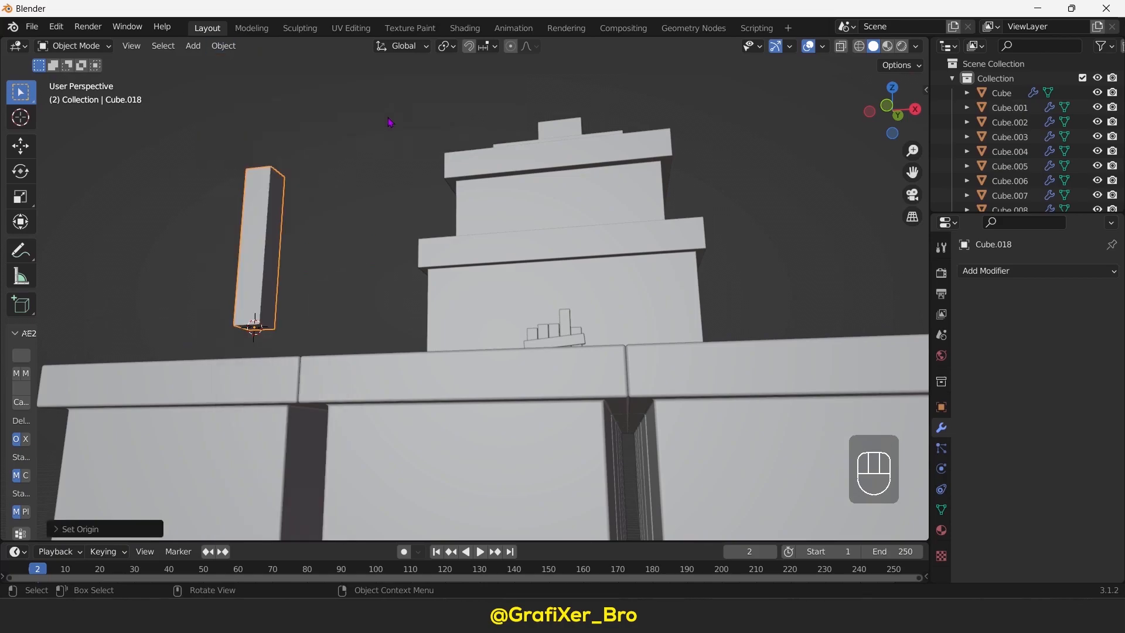
- Scale the post down from its base to about 0.8 in side view
left_click(915, 109)
key("s")
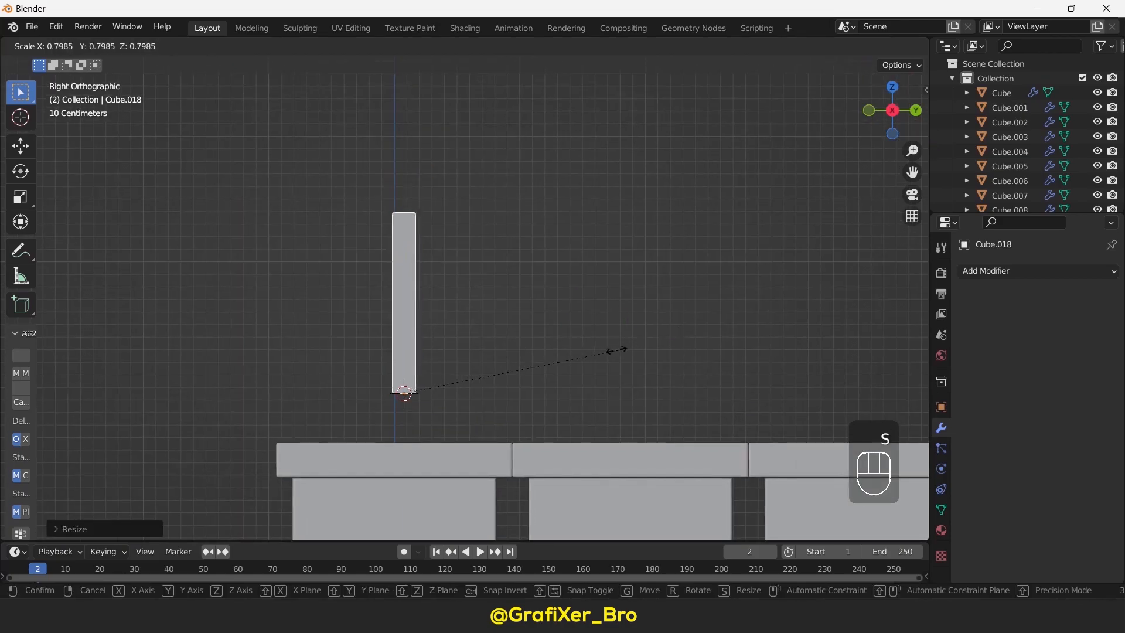
left_click(615, 352)
- Apply the post's scale and add a Bevel modifier of 0.07 m with 61 segments
middle_click_drag(615, 351, 610, 369)
left_click(989, 270)
key("ctrl+a")
left_click(427, 246)
left_click(989, 271)
left_click(816, 327)
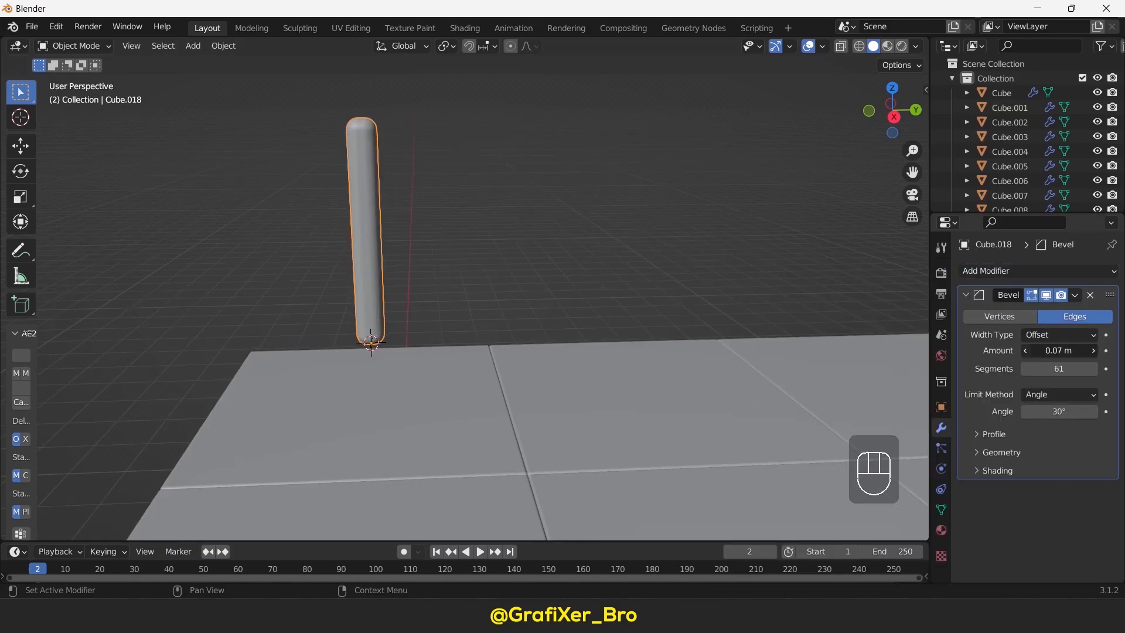
- Move the post along Z in side view to seat it on the platform
middle_click_drag(619, 221, 512, 166)
left_click(893, 114)
key("g")
key("z")
left_click(463, 379)
- Snap the 3D cursor to the post's top face
key("Tab")
key("Tab")
key("Tab")
key("shift+s")
left_click(497, 252)
key("Tab")
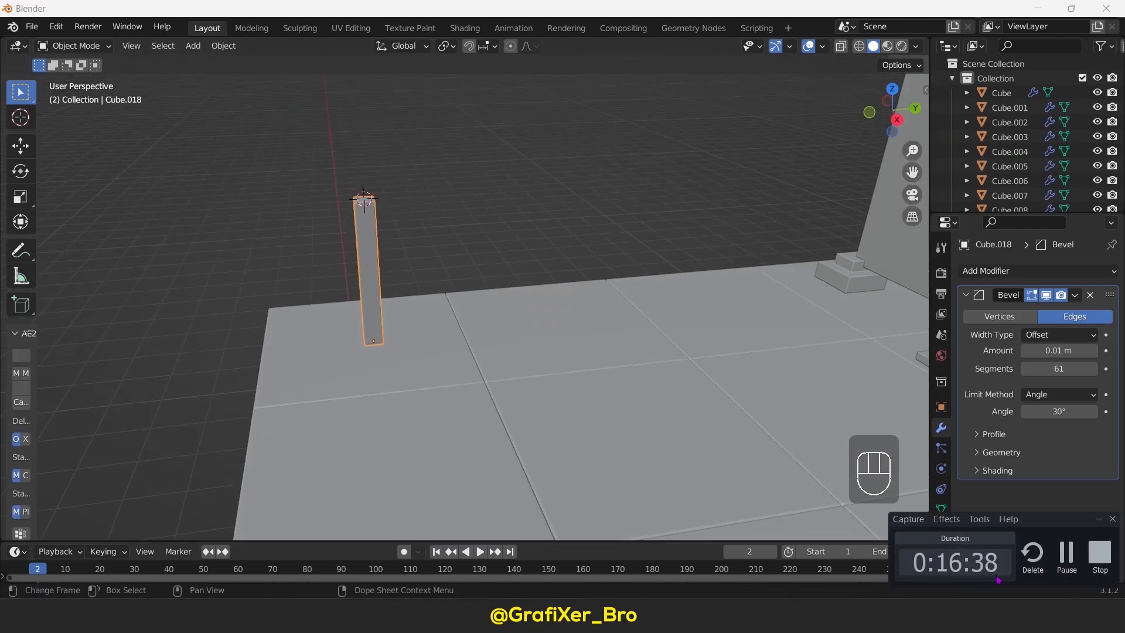
- Add a cube at the post's top with a Bevel modifier of 0.02 m and 100 segments
left_click(896, 120)
key("shift+a")
mouse_move(546, 304)
left_click(610, 317)
left_click(1000, 272)
left_click(800, 322)
left_click_drag(1058, 369, 1096, 368)
left_click_drag(1058, 350, 1026, 350)
- Scale the cube down in side view to a foliage block several times wider than the post
middle_click_drag(593, 275, 655, 322)
key("s")
left_click(476, 243)
left_click(895, 119)
left_click(383, 380)
key("s")
left_click(571, 379)
left_click(404, 287)
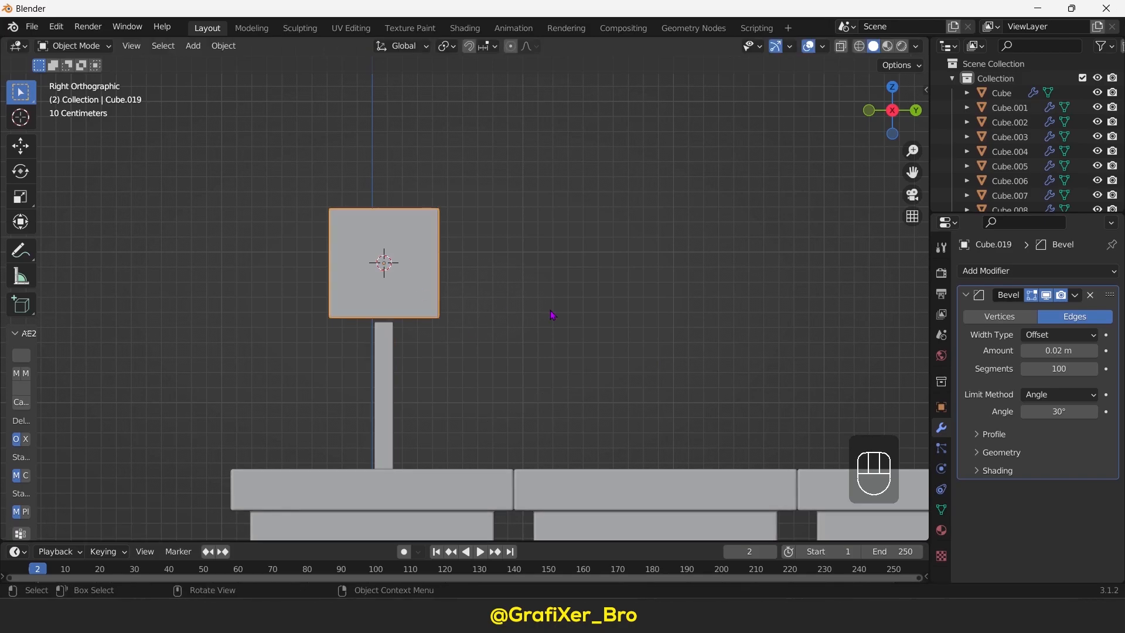
- Scale the foliage block along Z and move it vertically so it sits on top of the post
key("s")
key("z")
left_click(567, 354)
key("g")
key("z")
left_click(498, 319)
- Duplicate the foliage block in top view and offset the copy diagonally toward positive X and Y
middle_click_drag(477, 295, 570, 345)
left_click(891, 89)
middle_click_drag(331, 342, 464, 295, "shift")
key("shift+d")
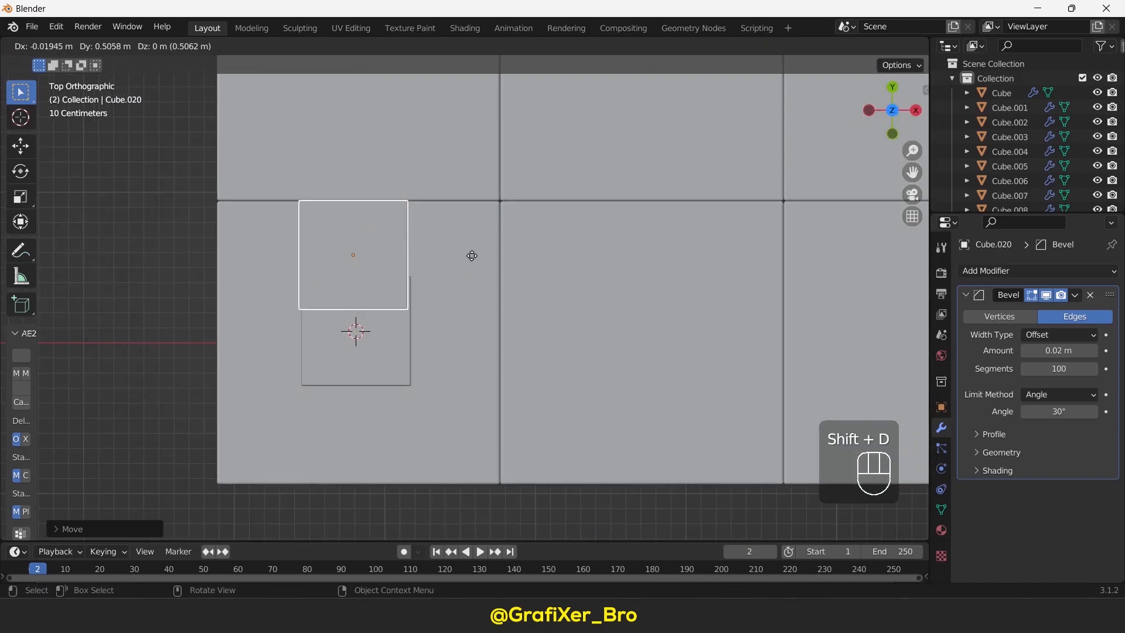
left_click(523, 273)
middle_click_drag(523, 273, 439, 170)
middle_click_drag(538, 252, 670, 334, "shift")
- Flatten the second foliage block along Z and scale it uniformly to about 0.77
key("s")
key("z")
left_click(635, 291)
key("s")
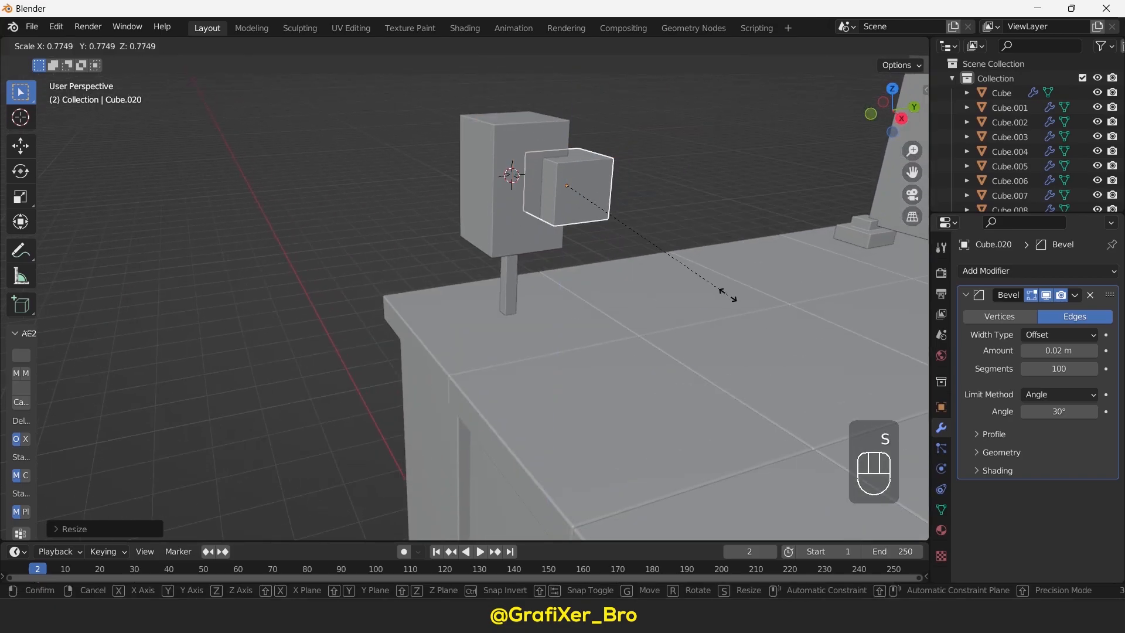
left_click(726, 293)
- Duplicate the second foliage block in top view to the main block's positive X side and scale the copy to about 0.66
middle_click_drag(726, 294, 743, 344)
left_click(891, 97)
middle_click_drag(464, 133, 547, 305, "shift")
key("shift+d")
left_click(625, 375)
key("s")
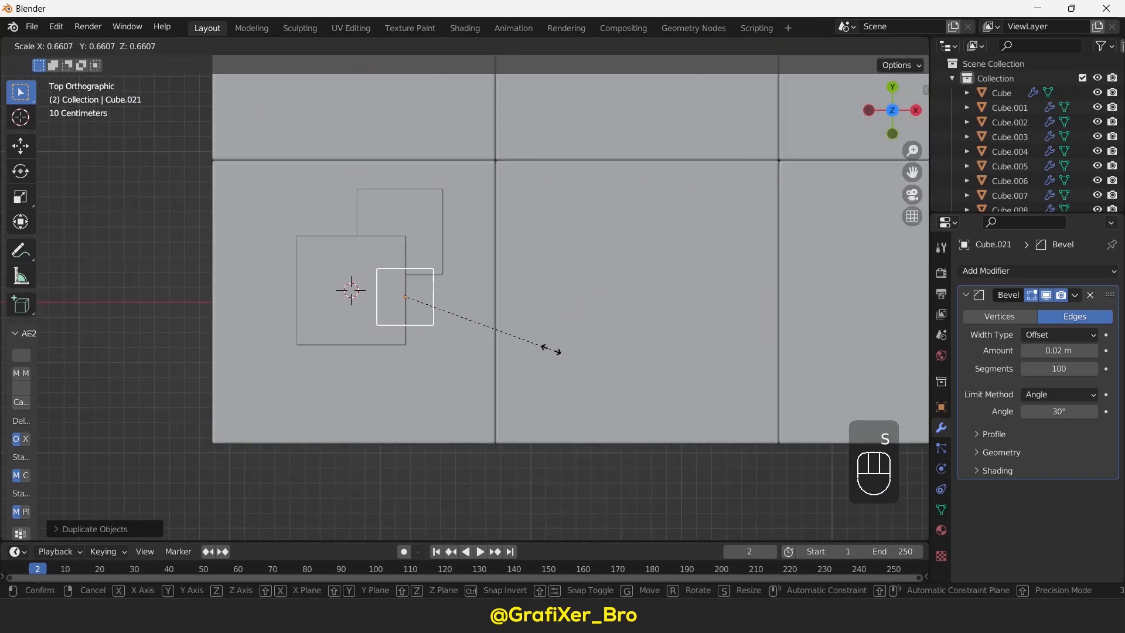
left_click(545, 344)
- Move the third foliage block along Y and adjust its overall size
middle_click_drag(545, 344, 503, 281)
key("g")
key("y")
left_click(485, 286)
key("s")
left_click(501, 201)
- Reposition the active foliage block along X and Y so it overlaps the rest of the tree crown
middle_click_drag(502, 205, 571, 314)
key("g")
key("x")
left_click(502, 269)
key("g")
key("y")
left_click(509, 263)
- Duplicate the foliage block in place and shrink the copy into a small cube at the crown's outer corner
left_click(895, 106)
key("shift+d")
right_click(498, 408)
key("s")
key("z")
middle_click_drag(497, 408, 445, 318)
left_click(585, 379)
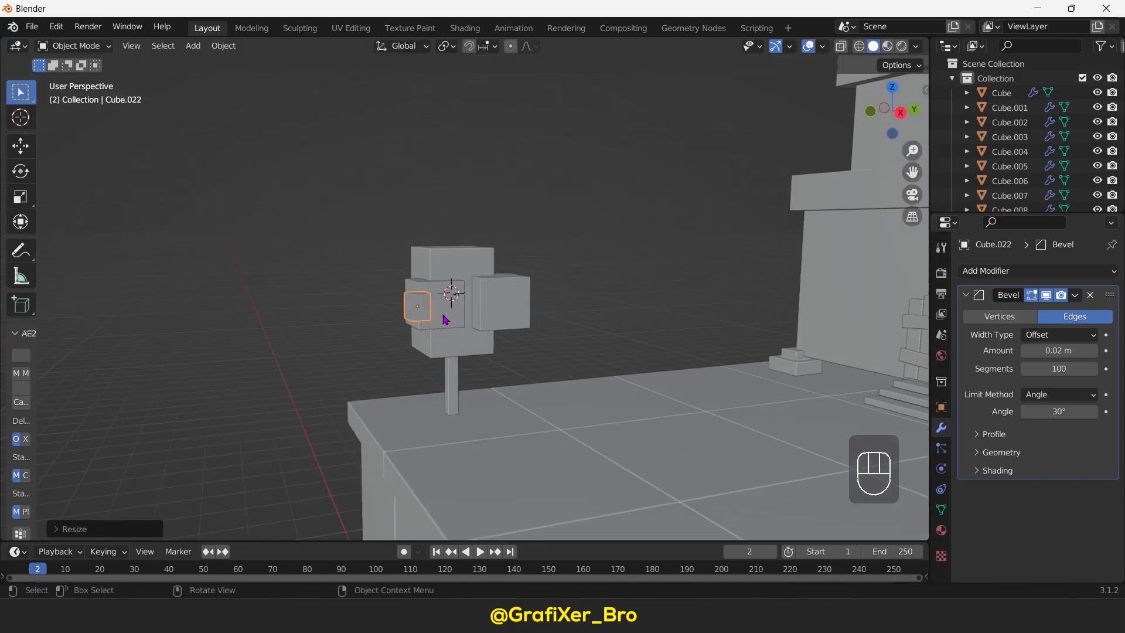
- Scale the medium foliage block behind the small cube along Z
left_click(445, 318)
key("s")
key("z")
left_click(475, 369)
- Duplicate the second foliage block in top view to the crown's negative Y side and scale the copy
left_click(588, 218)
middle_click_drag(588, 218, 557, 305)
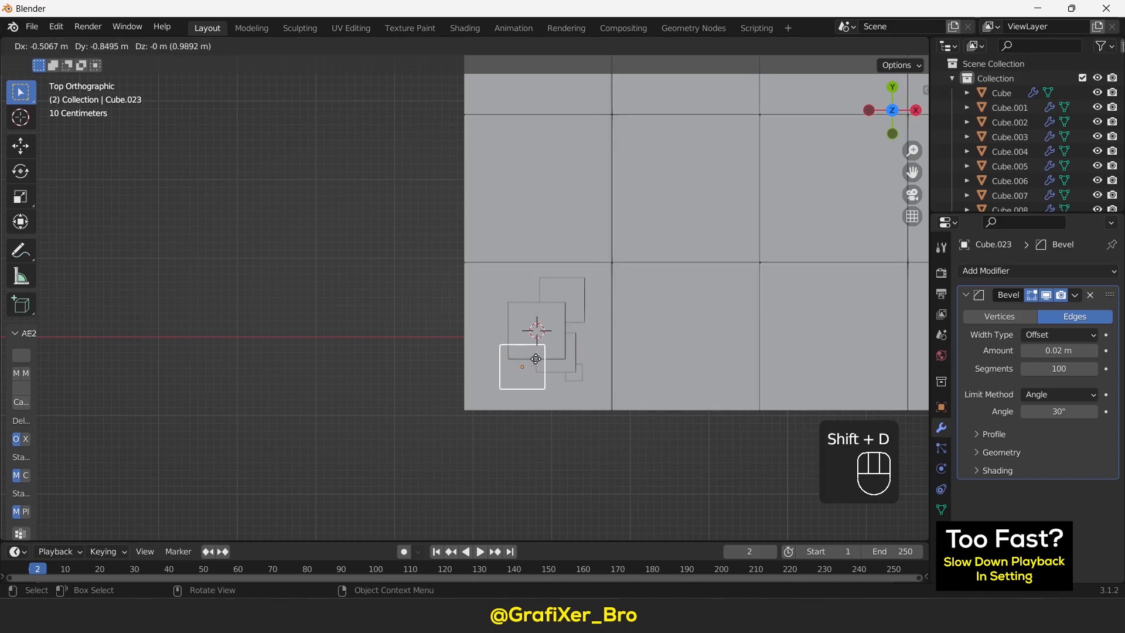
middle_click_drag(635, 432, 457, 352)
key("s")
left_click(478, 377)
- Resize the foliage block on the negative Y side and move it so it tucks into the main block
left_click(480, 234)
middle_click_drag(480, 235, 463, 386)
left_click(350, 253)
key("s")
left_click(447, 261)
middle_click_drag(508, 194, 574, 289)
key("g")
left_click(544, 396)
scroll(530, 363, "up", 2)
- Duplicate the medium foliage block in top view, place the copy on the crown's negative X side and scale it
left_click(527, 392)
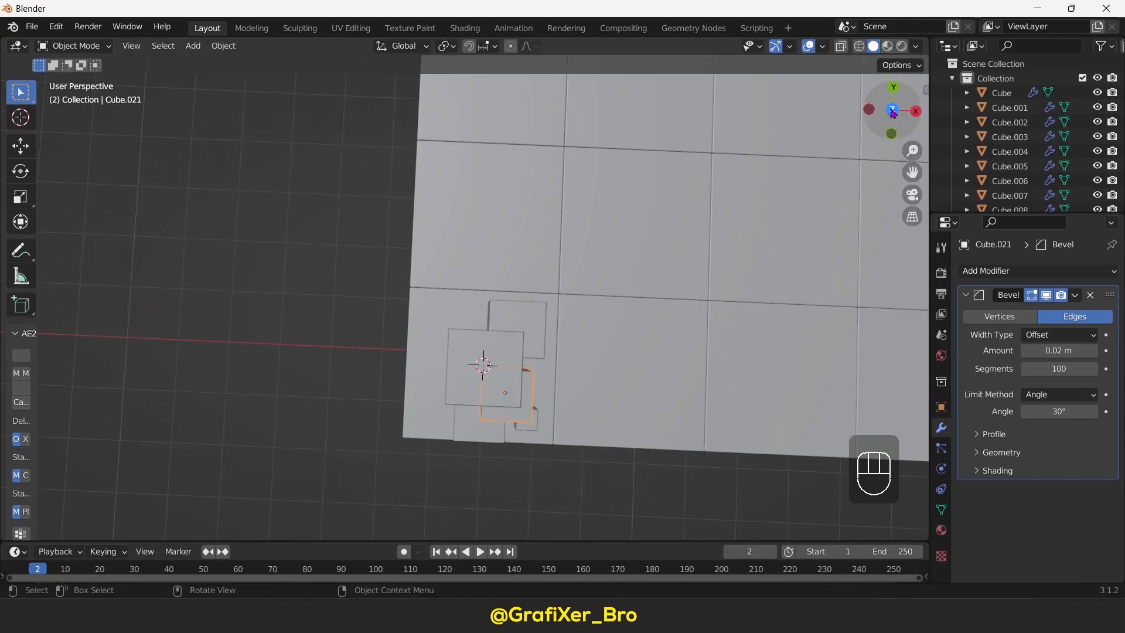
left_click(893, 111)
key("shift+d")
left_click(585, 339)
key("s")
left_click(616, 398)
left_click(651, 447)
- Select all the tree's blocks with the post active and parent them to the post as objects
middle_click_drag(661, 418, 562, 331)
middle_click_drag(562, 331, 551, 347, "shift")
left_click_drag(302, 215, 438, 340)
middle_click_drag(438, 340, 525, 250, "shift")
key("ctrl+p")
left_click(422, 326)
- Place a rotated and rescaled copy of the tree beside the building on the upper platform
left_click(895, 89)
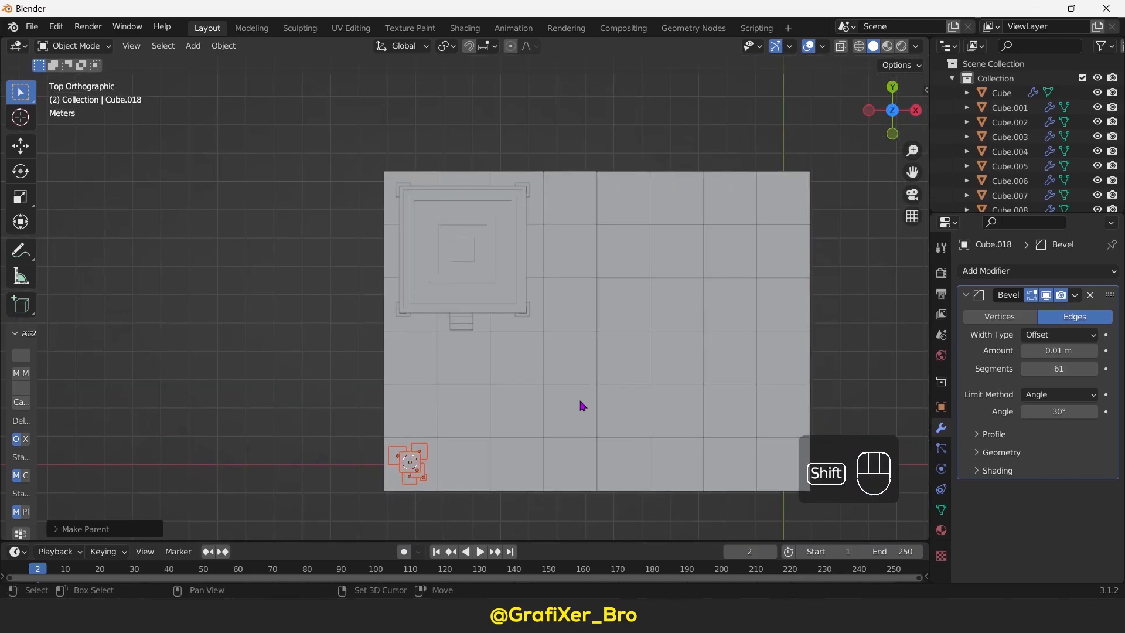
key("r")
left_click(615, 358)
middle_click_drag(615, 358, 595, 410)
key("s")
left_click(679, 263)
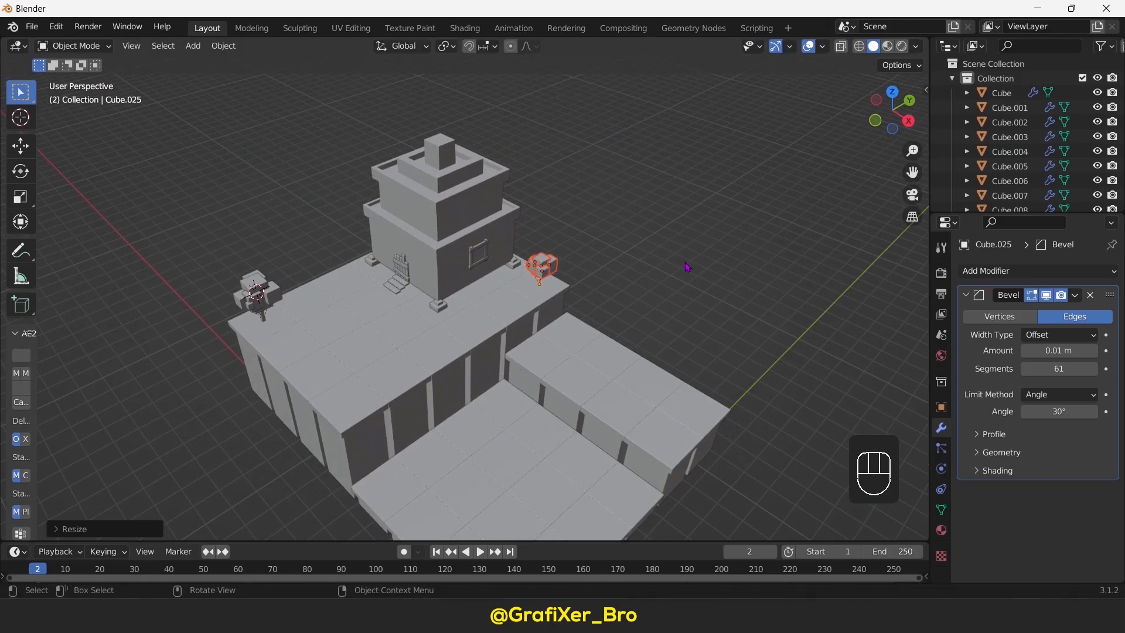
- Duplicate the tree beside the building to the low platform's corner in top view and rotate the copy about -184 degrees
left_click(891, 92)
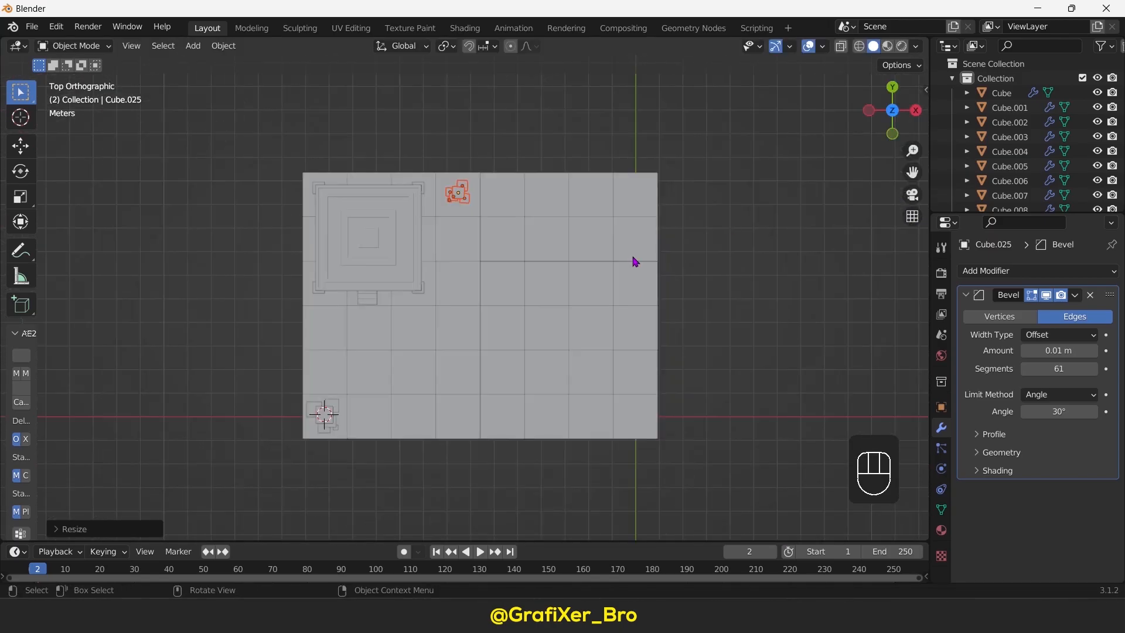
left_click(677, 481)
key("r")
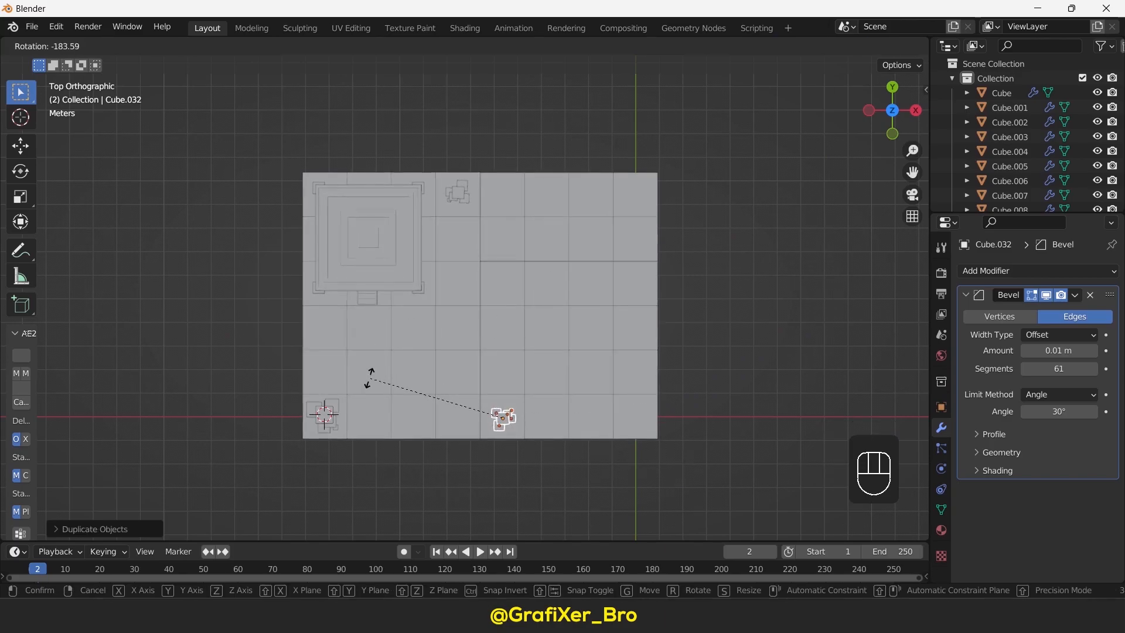
left_click(369, 378)
- Lower the rotated tree onto the low platform in side view and scale it up
middle_click_drag(369, 378, 305, 284)
left_click(909, 119)
middle_click_drag(678, 495, 533, 252, "shift")
scroll(562, 246, "up", 3)
key("g")
left_click(598, 396)
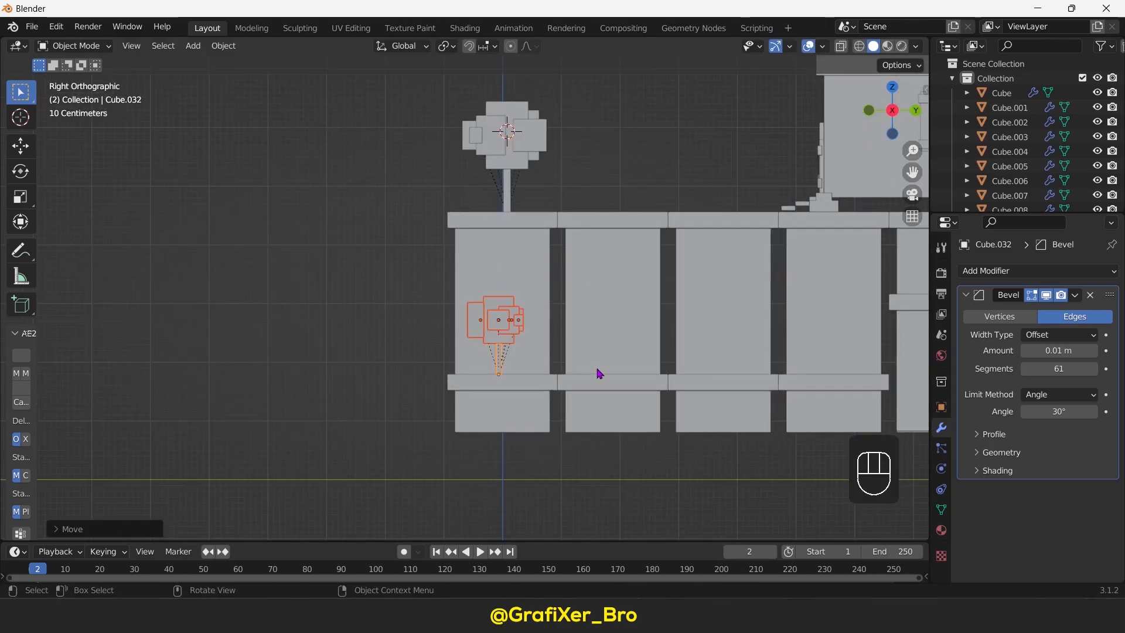
key("s")
left_click(697, 267)
middle_click_drag(697, 267, 640, 332)
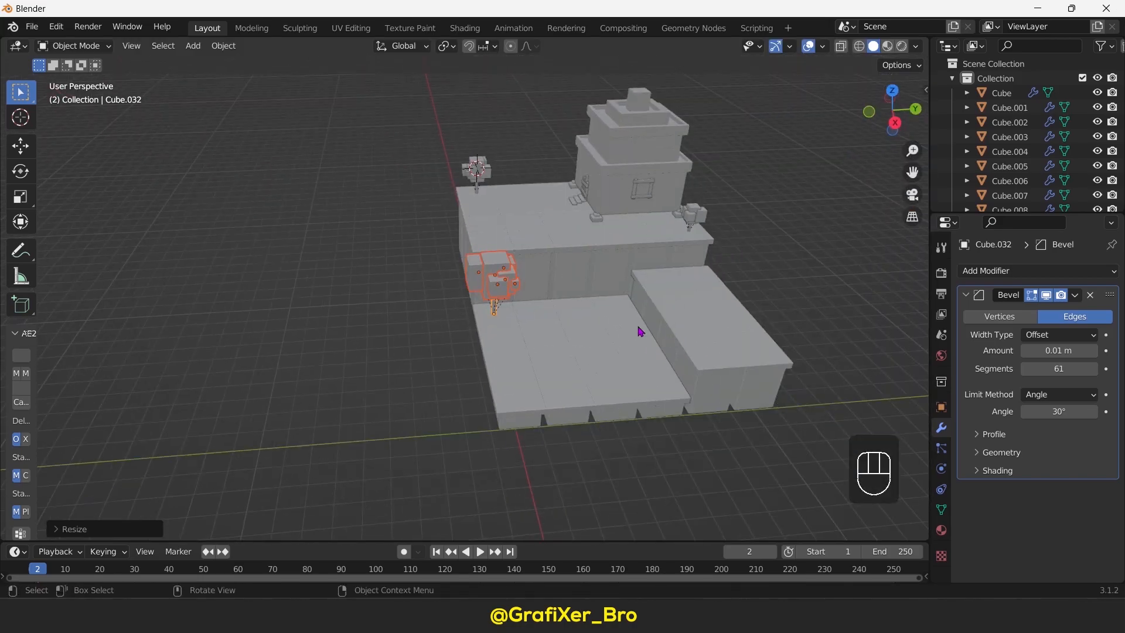
- Duplicate the large tree in top view to the mid-height platform's outer edge and scale the copy down
left_click(892, 92)
key("shift+d")
left_click(685, 240)
key("s")
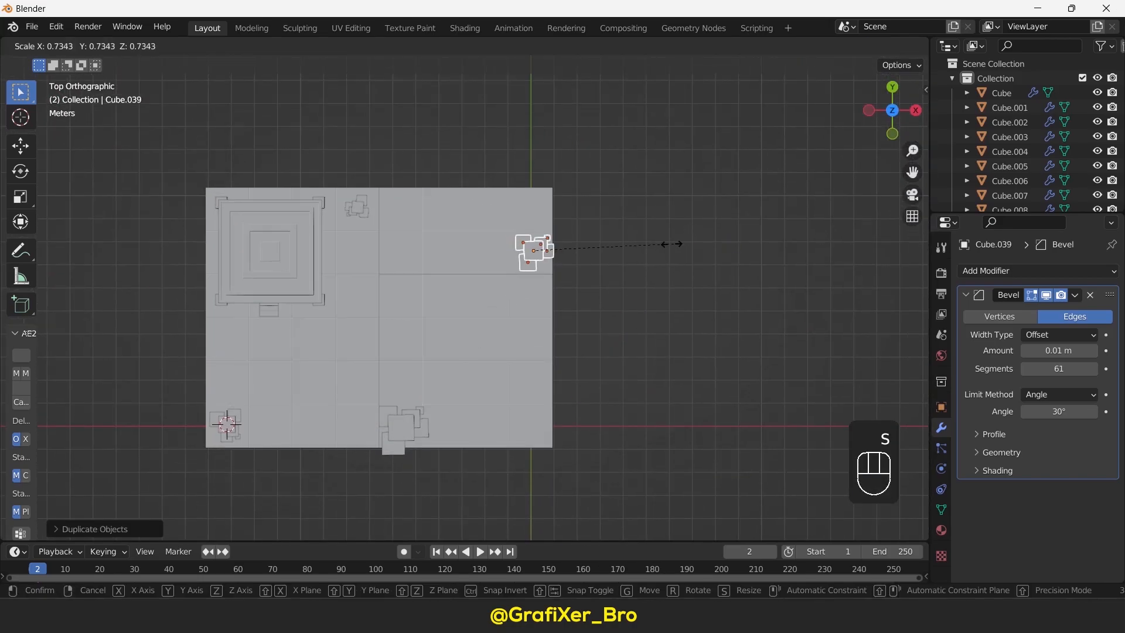
left_click(636, 248)
- Raise the smaller tree along Z so it stands on the mid-height platform
left_click(915, 110)
key("g")
key("z")
left_click(683, 279)
scroll(661, 280, "up", 3)
middle_click_drag(661, 280, 634, 378, "shift")
- Duplicate the tree on the mid-height platform, placing the copy next to it, rotated in top view and scaled up
key("shift+d")
left_click(893, 91)
key("r")
left_click(527, 370)
key("s")
left_click(741, 356)
middle_click_drag(742, 356, 695, 290)
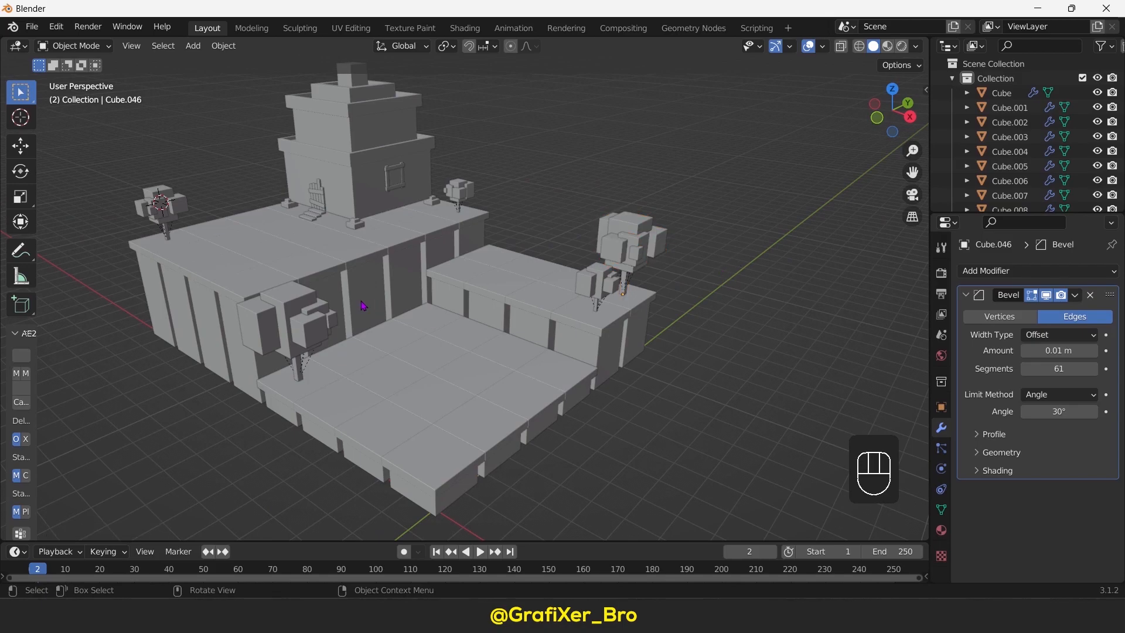
- Place the 3D cursor on the low platform near the inner corner, add a cube there and scale it down
left_click(895, 88)
middle_click_drag(392, 276, 450, 341, "shift")
right_click(350, 260, "shift")
middle_click_drag(350, 260, 471, 205)
key("shift+a")
left_click(621, 246)
key("s")
left_click(602, 247)
- Adjust the cube along Z so it rests on the low platform's surface
scroll(551, 246, "up", 3)
middle_click_drag(468, 246, 500, 409, "shift")
middle_click_drag(500, 408, 515, 361)
key("g")
key("z")
left_click(533, 357)
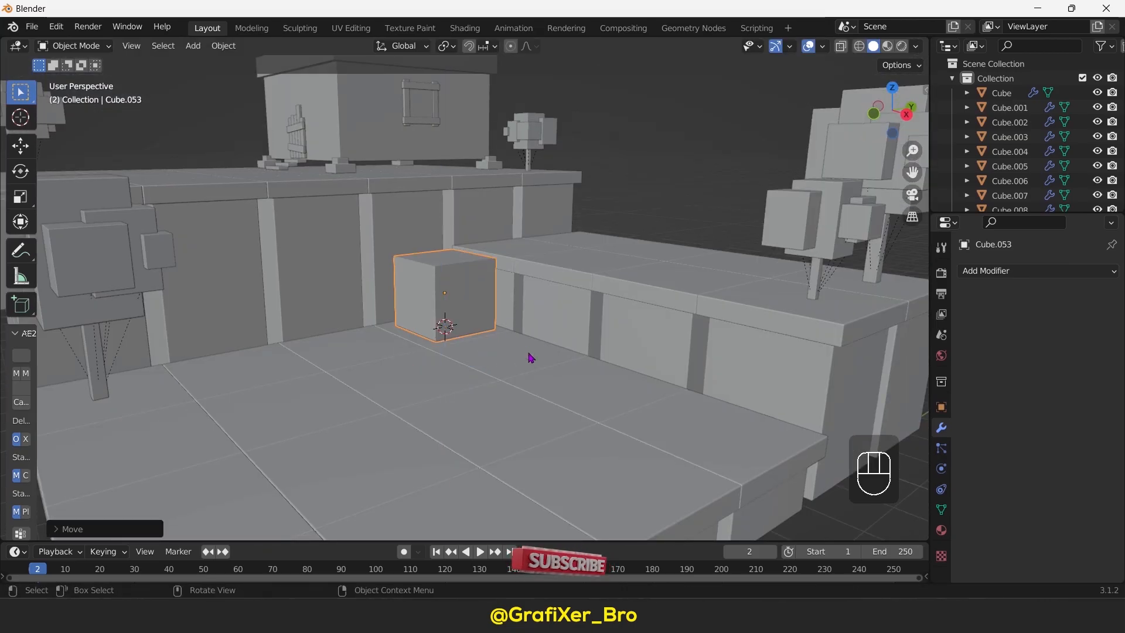
key("g")
key("z")
left_click(533, 334)
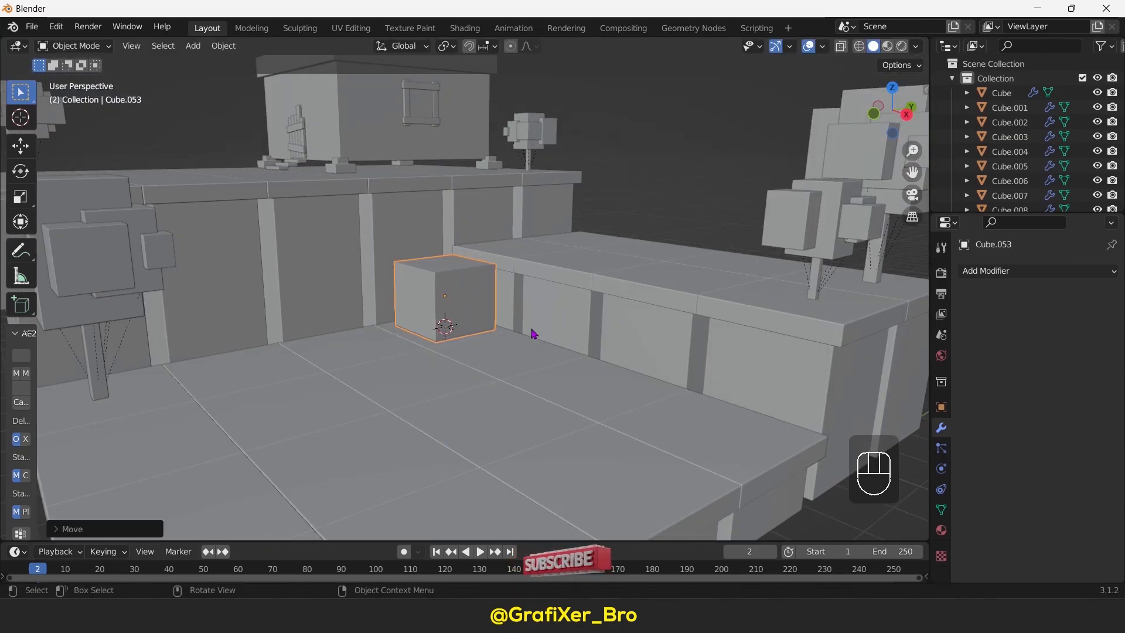
- Reposition the cube in the low platform's inner corner and give it a Bevel modifier with a 0.01 m amount and 55 segments
key("g")
left_click(526, 328)
middle_click_drag(526, 329, 469, 381, "shift")
left_click(1037, 270)
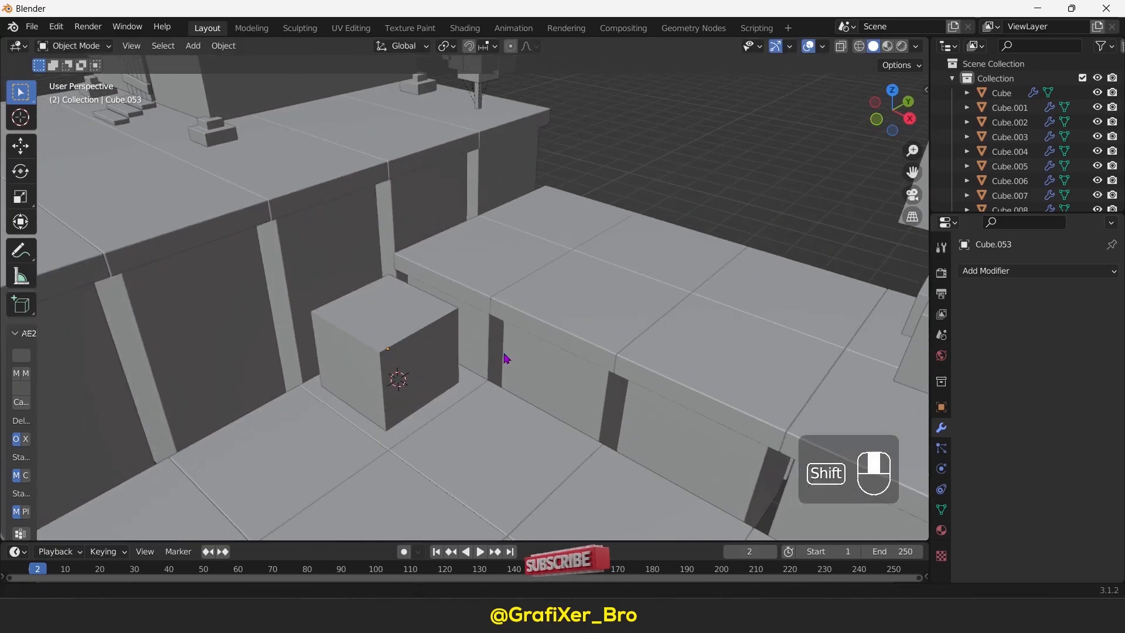
left_click(674, 394)
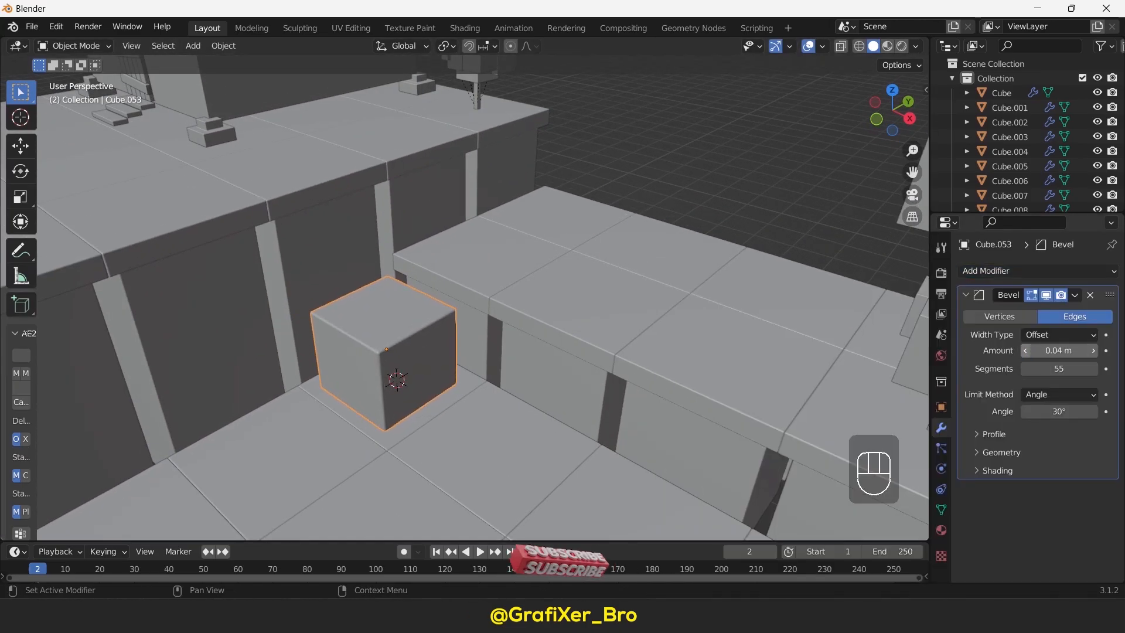
- Duplicate the bevelled cube in top view, offset the copy along Y and scale it down
key("KP_7")
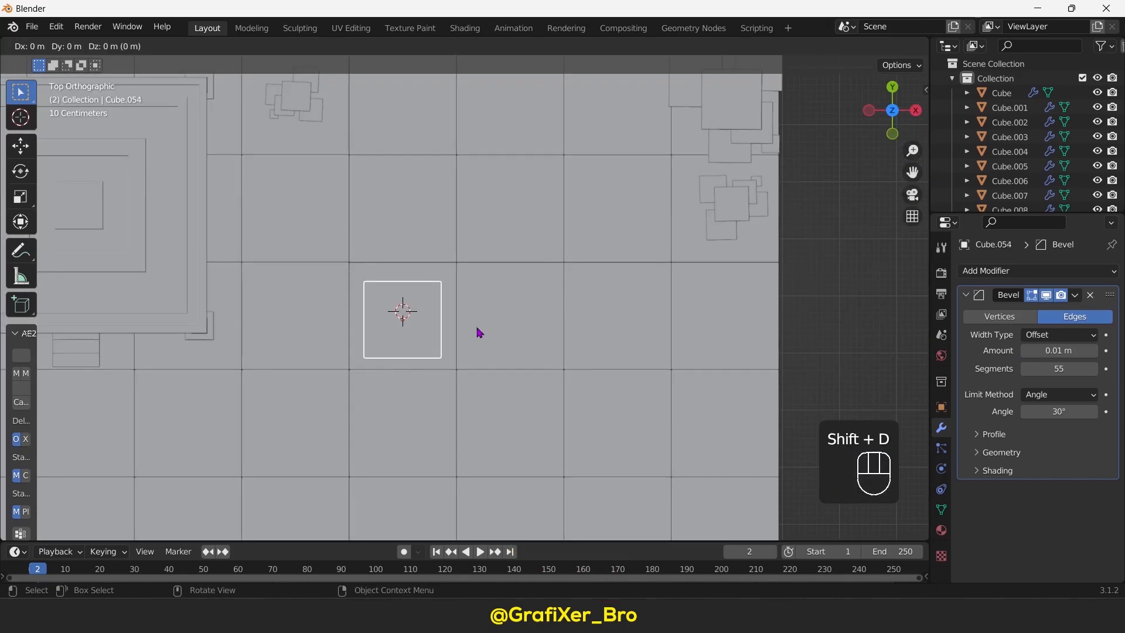
key("y")
left_click(502, 402)
key("s")
left_click(527, 397)
- Lower the smaller cube along Z onto the low platform and shift it along Y against the larger cube
left_click(915, 110)
middle_click_drag(644, 351, 610, 356, "shift")
scroll(610, 356, "up", 3)
key("g")
key("z")
left_click(655, 391)
key("g")
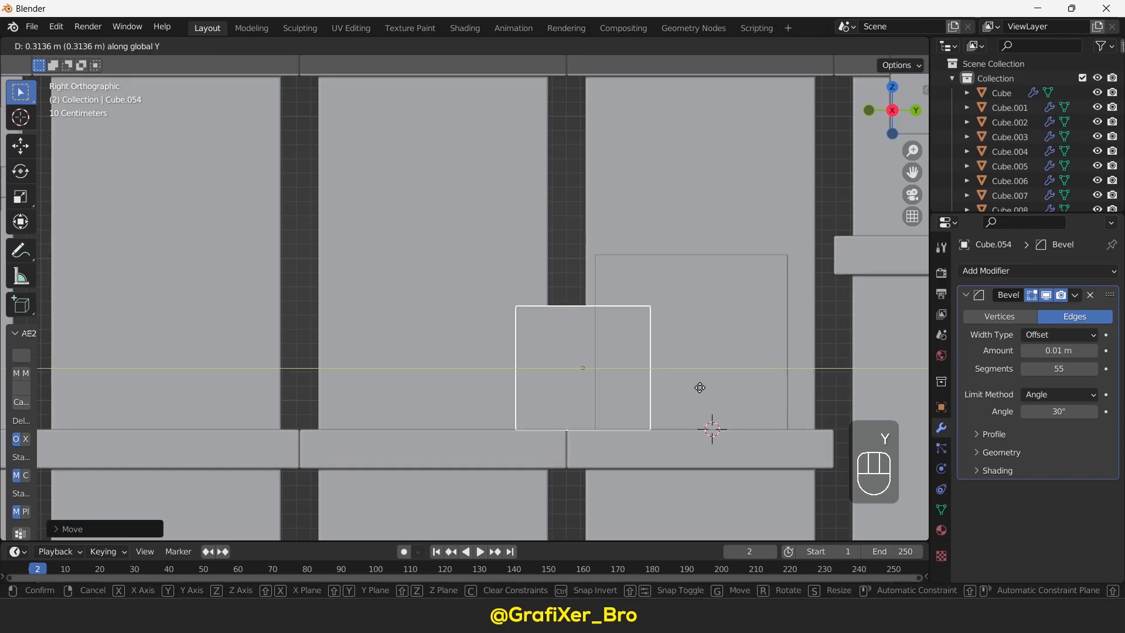
left_click(699, 387)
- Duplicate the smaller cube, shrink the copy and lower it onto the low platform at the corner of the two cubes
middle_click_drag(649, 312, 715, 356)
left_click(892, 91)
key("shift+d")
middle_click_drag(617, 173, 658, 194, "shift")
left_click(647, 269)
key("s")
left_click(583, 292)
key("g")
key("z")
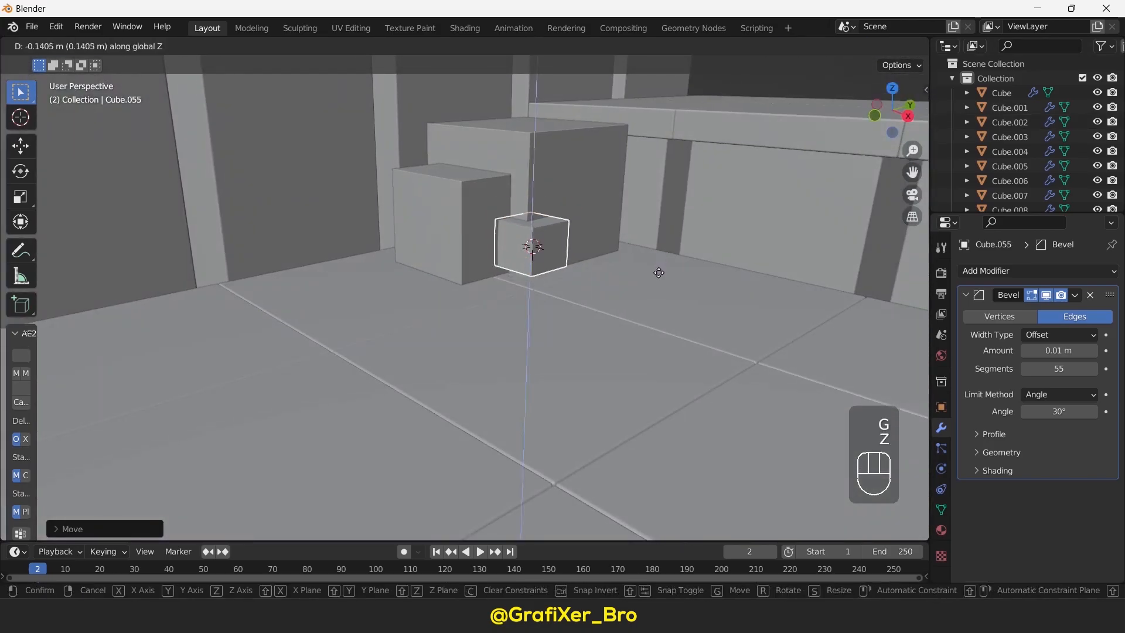
left_click(653, 320)
- Duplicate the smallest cube along Y beside the large cube, scale the copy up and rest it on the low platform
middle_click_drag(635, 248, 549, 253)
key("shift+d")
key("y")
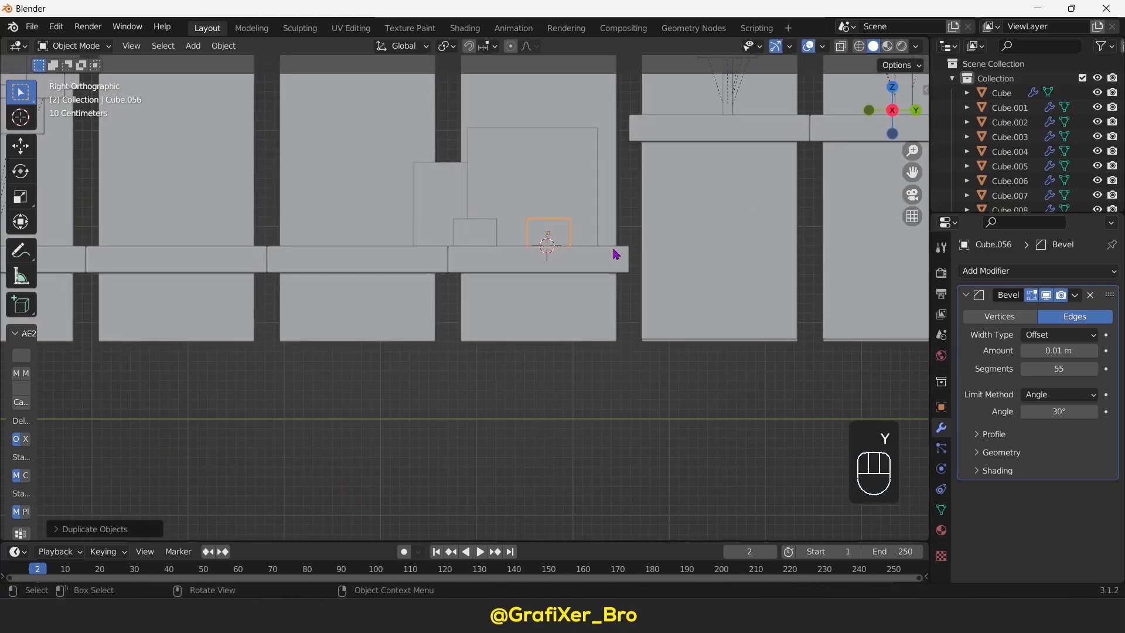
left_click(616, 254)
key("s")
left_click(670, 282)
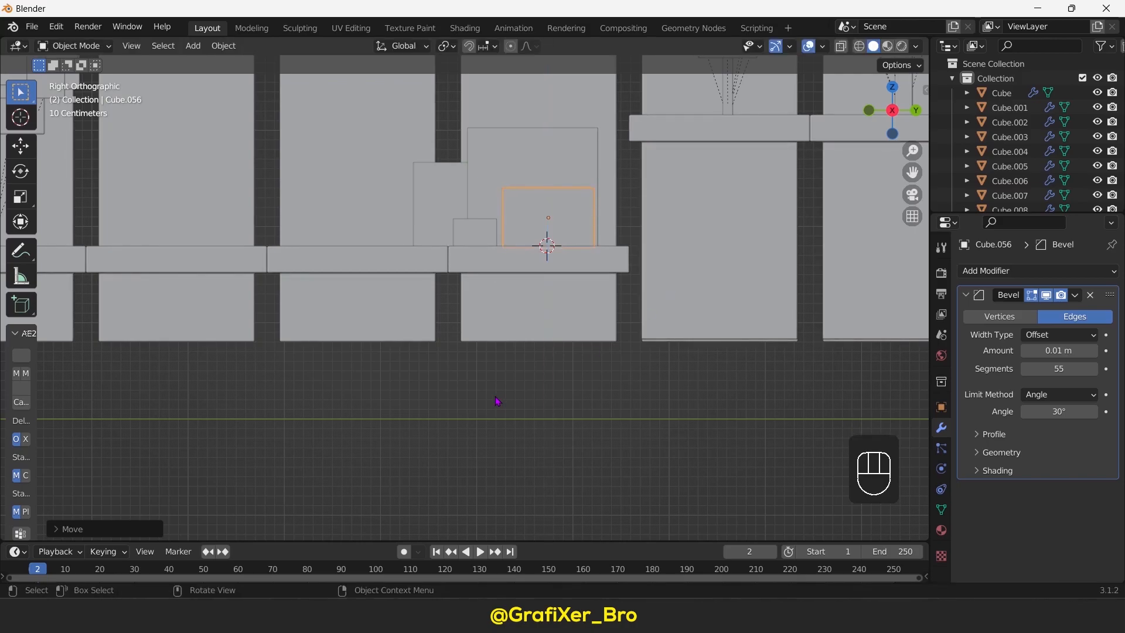
- Duplicate the whole cube cluster in top view, scaling the copy down and placing it at the low platform's outer edge beside the mid-height platform
middle_click_drag(497, 400, 474, 309)
scroll(560, 310, "down", 3)
key("KP_7")
key("shift+d")
left_click(775, 302)
key("s")
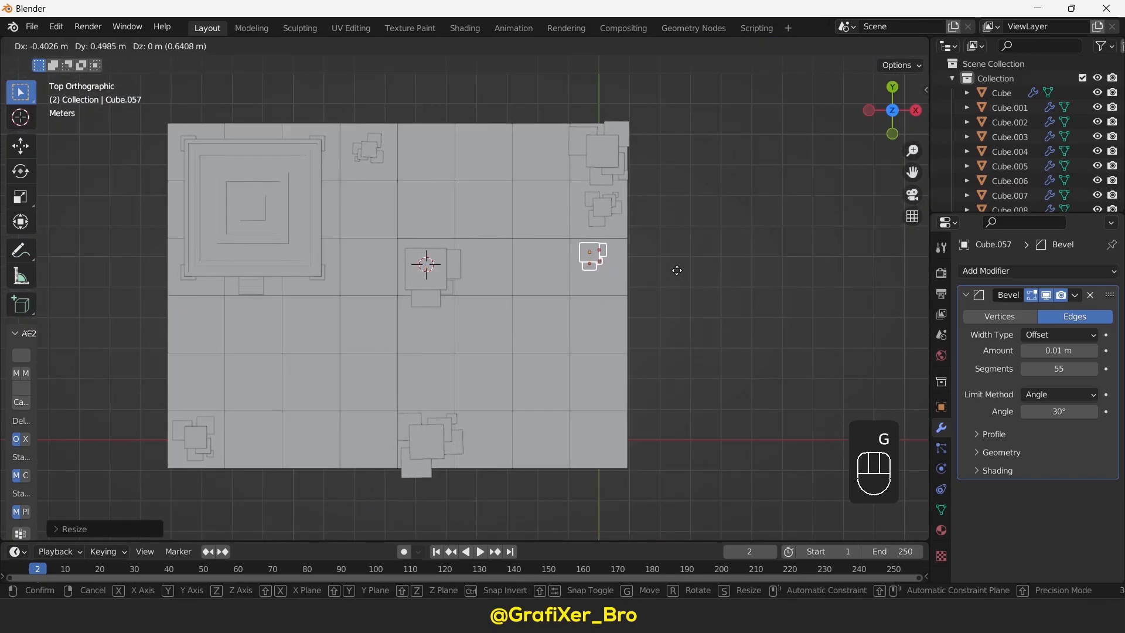
left_click(680, 271)
- Lower the small cube cluster along Z so it rests on the low platform
scroll(623, 352, "up", 6)
middle_click_drag(736, 326, 644, 281)
left_click(898, 113)
key("g")
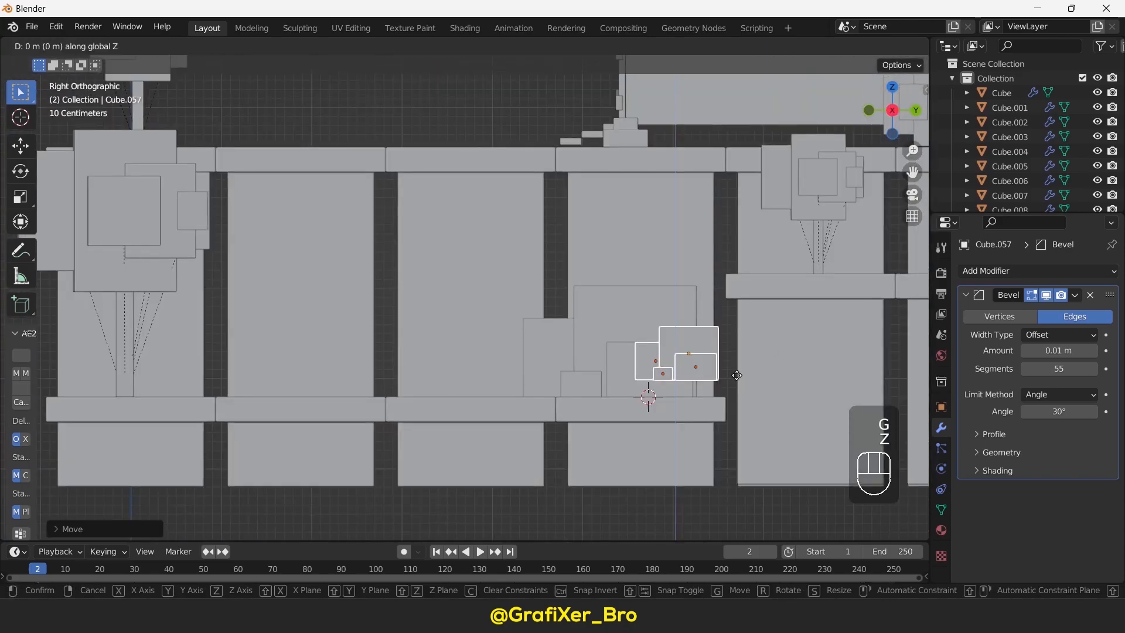
left_click(735, 392)
middle_click_drag(572, 375, 639, 439)
scroll(648, 438, "down", 4)
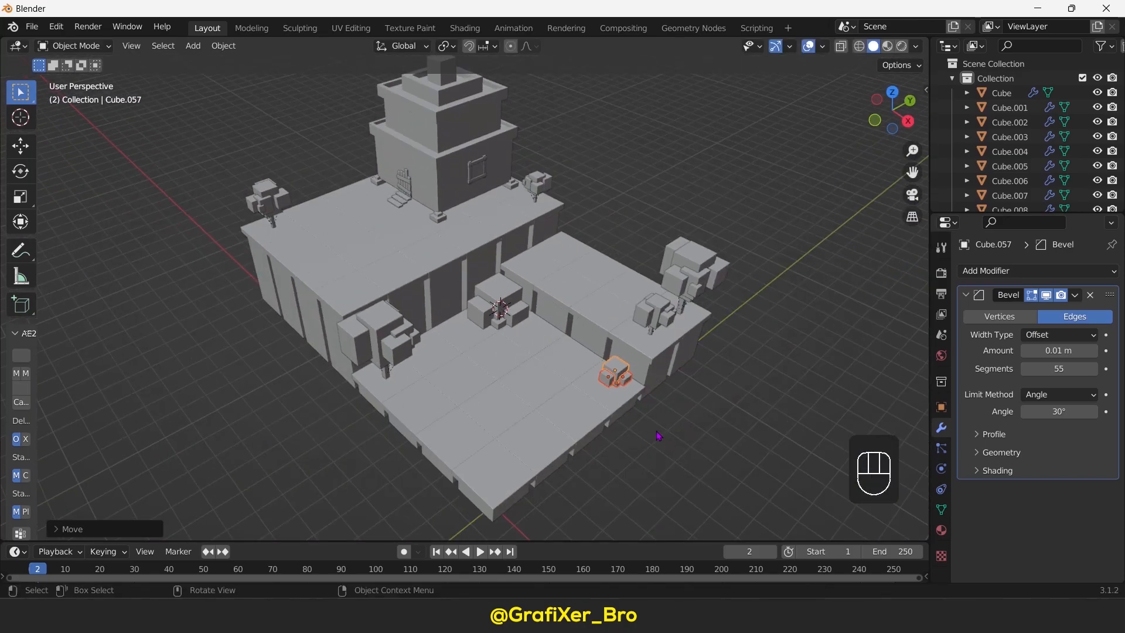
- Duplicate the small cube cluster to the outer edge of the high platform in front of the building and scale it up
key("KP_7")
key("shift+d")
left_click(349, 267)
key("s")
left_click(378, 279)
- Raise the copied cluster along Z so it stands on the high platform
left_click(915, 110)
key("g")
key("z")
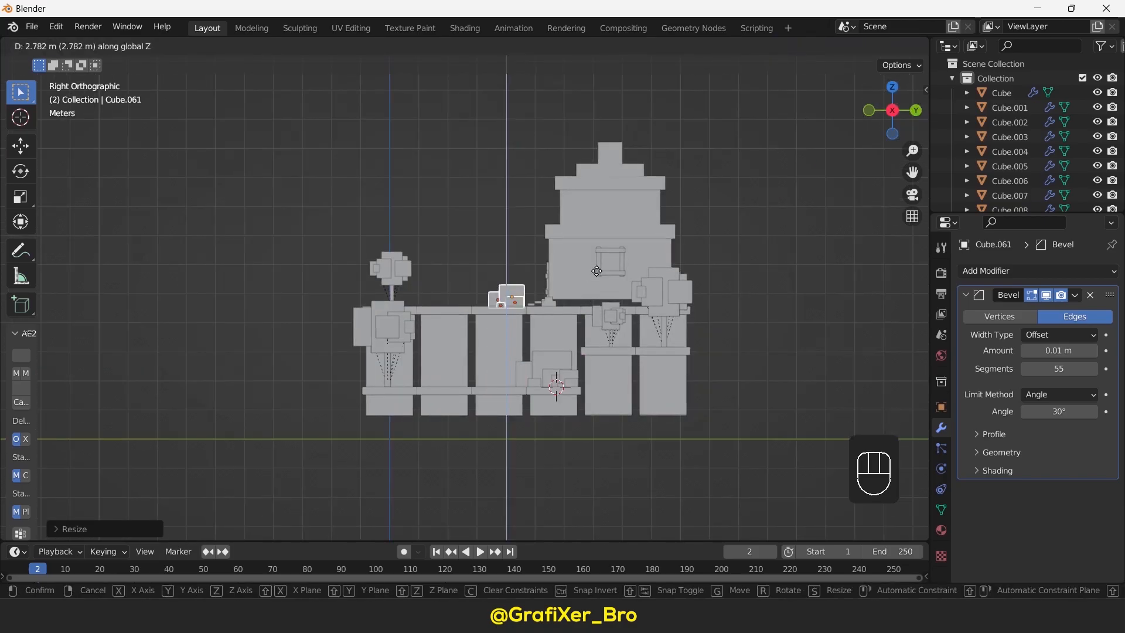
key("Up")
key("Return")
middle_click_drag(563, 316, 697, 434)
- Duplicate the high platform's cube cluster to its front edge in top view and scale the copy down
left_click(892, 103)
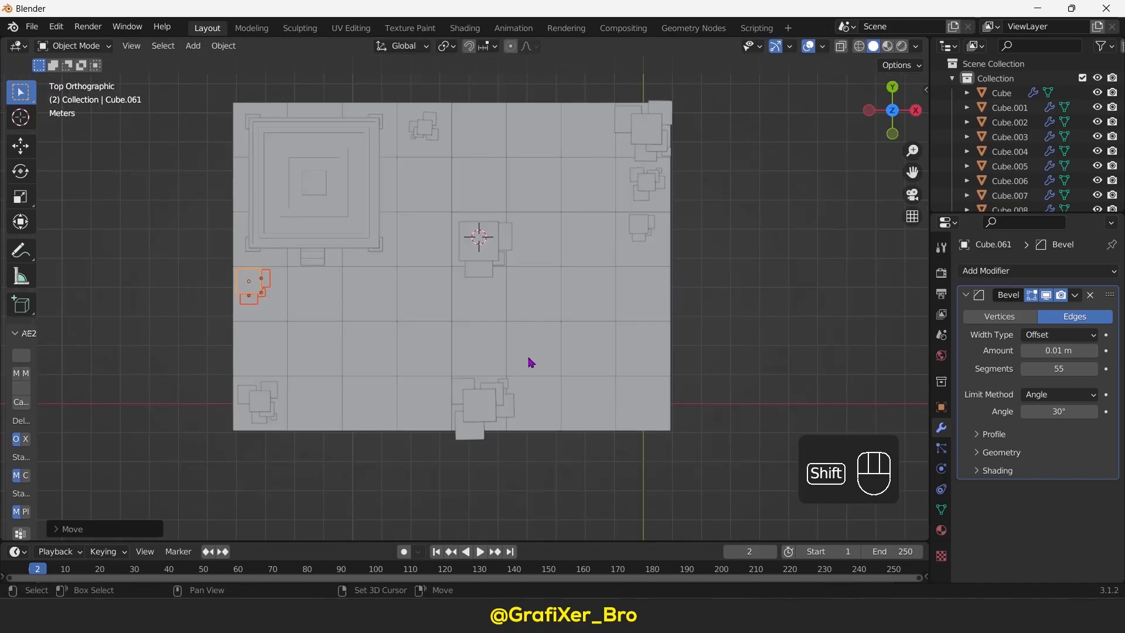
key("shift+d")
left_click(645, 472)
key("s")
left_click(599, 455)
- Adjust the front-edge cluster along Z so it rests on the high platform's surface
middle_click_drag(599, 455, 610, 328)
scroll(517, 471, "up", 3)
middle_click_drag(514, 466, 574, 329, "shift")
middle_click_drag(621, 422, 631, 376)
left_click(892, 112)
key("g")
key("z")
left_click(518, 291)
middle_click_drag(520, 296, 686, 379)
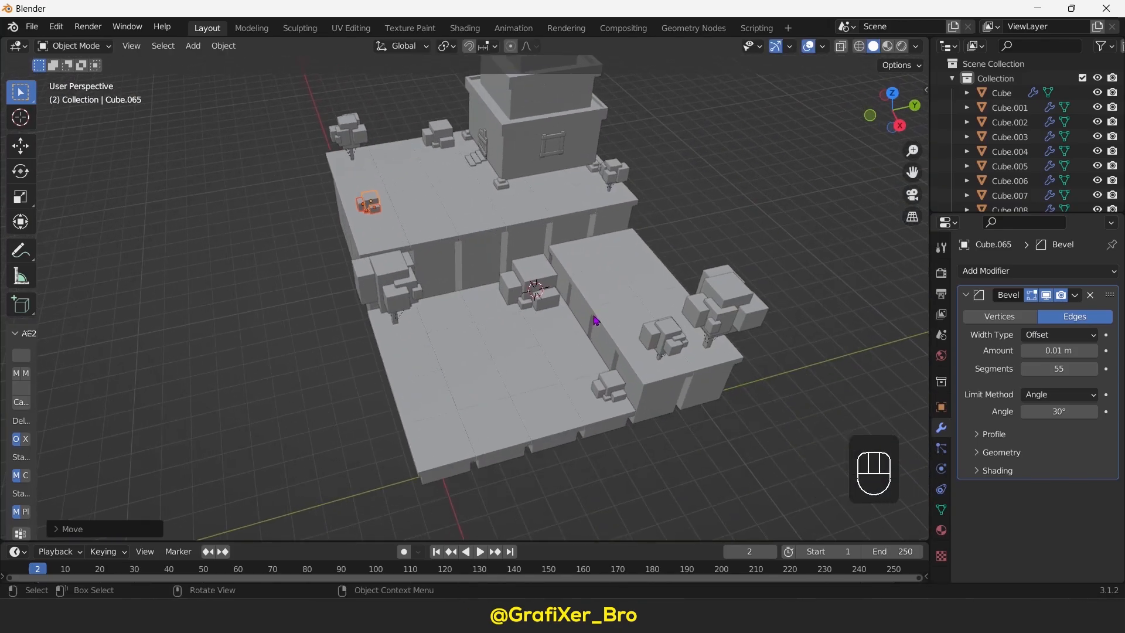
- Duplicate the front-edge cluster along X to the low platform's outer corner and lower it along Z onto the surface
left_click(891, 93)
key("shift+d")
key("x")
left_click(699, 433)
key("KP_1")
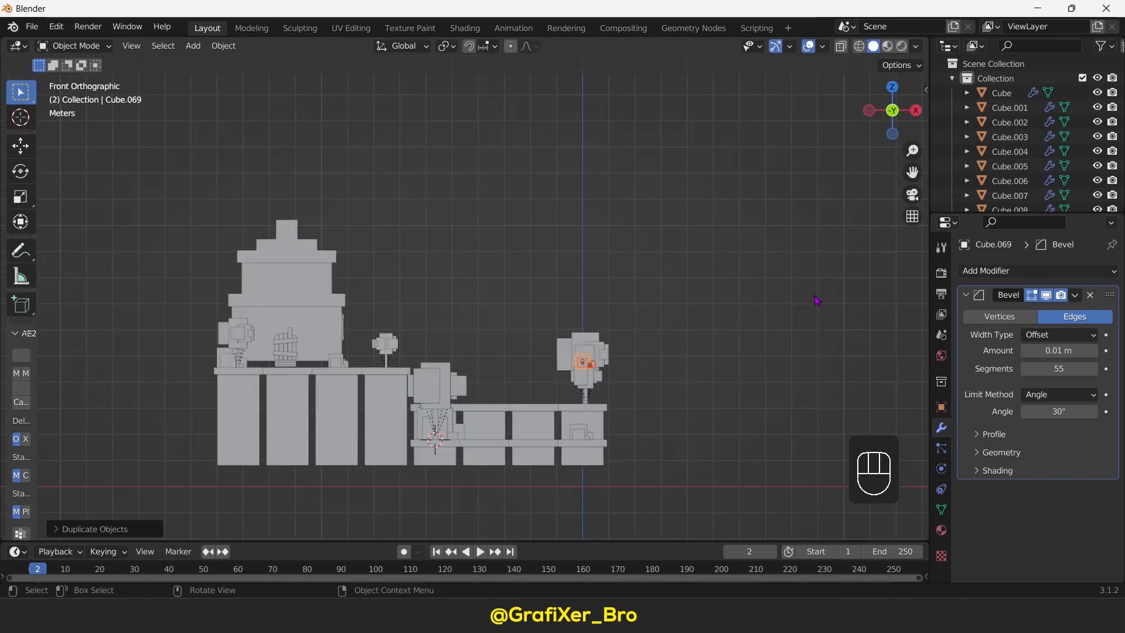
scroll(652, 358, "up", 3)
key("g")
key("z")
left_click(653, 367)
scroll(703, 331, "up", 3)
middle_click_drag(746, 300, 673, 345, "shift")
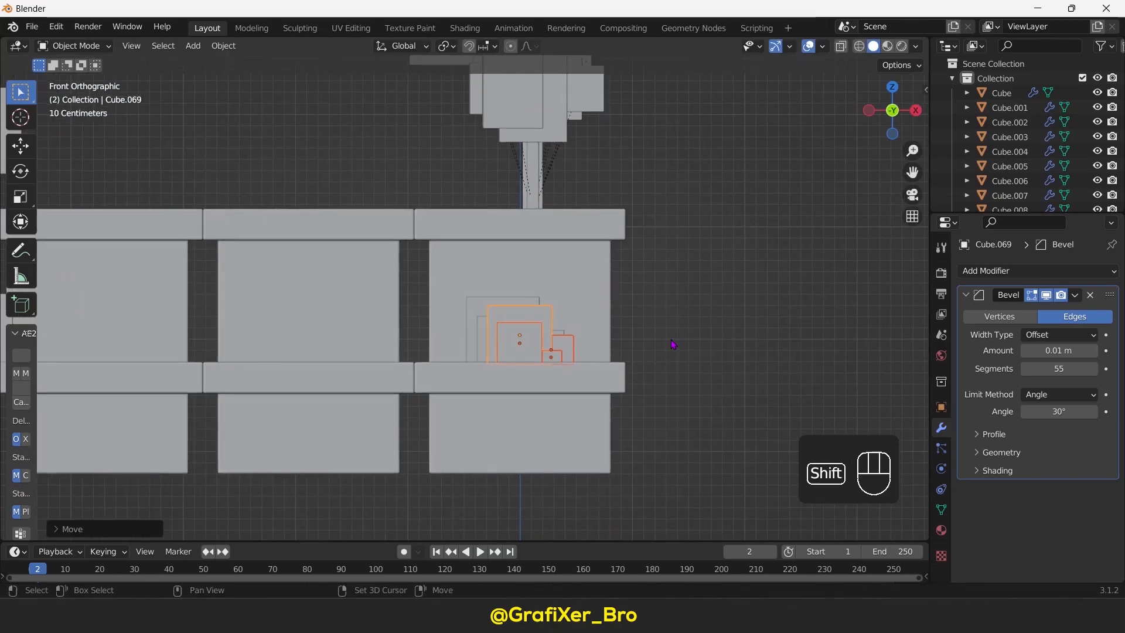
- Rescale one cube of the outer-corner cluster along Z and move it vertically to sit on the low platform
left_click(518, 341)
key("s")
key("z")
left_click(672, 515)
key("g")
key("z")
left_click(667, 490)
- Duplicate the building's entrance steps in top view, placing the copy at the border between the high and mid-height platforms
middle_click_drag(742, 384, 648, 410)
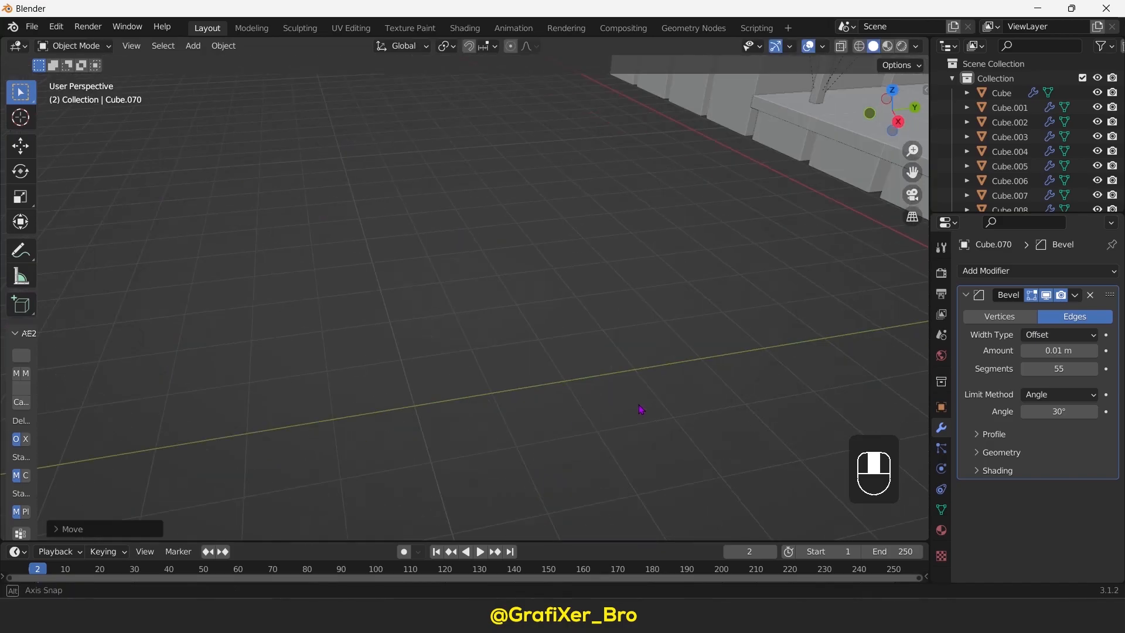
middle_click_drag(821, 247, 689, 372, "shift")
middle_click_drag(794, 408, 627, 363)
middle_click_drag(627, 363, 486, 504, "shift")
left_click(300, 178)
left_click(891, 93)
key("shift+d")
left_click(560, 278)
- Rotate the copied steps by -90 degrees in top view
type("r90")
key("BackSpace")
key("BackSpace")
type("-90")
key("Return")
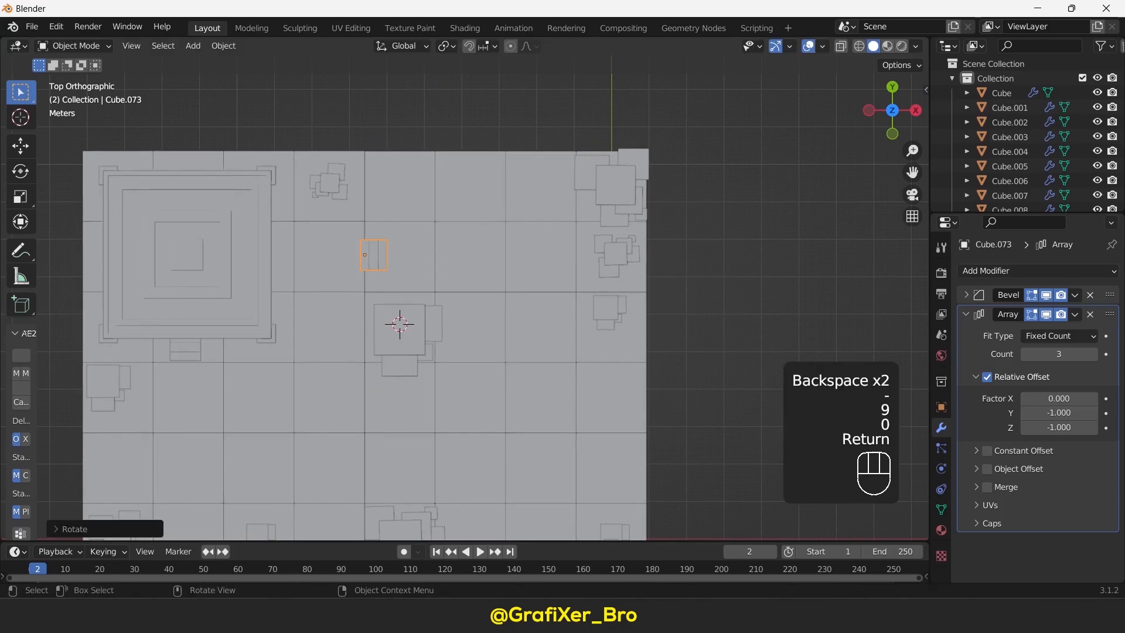
- Move the rotated steps along Z so the top step sits just below the high platform's surface
scroll(514, 136, "up", 5)
left_click(892, 133)
middle_click_drag(381, 328, 472, 357, "shift")
key("g")
key("z")
left_click(432, 380)
scroll(311, 368, "up", 2)
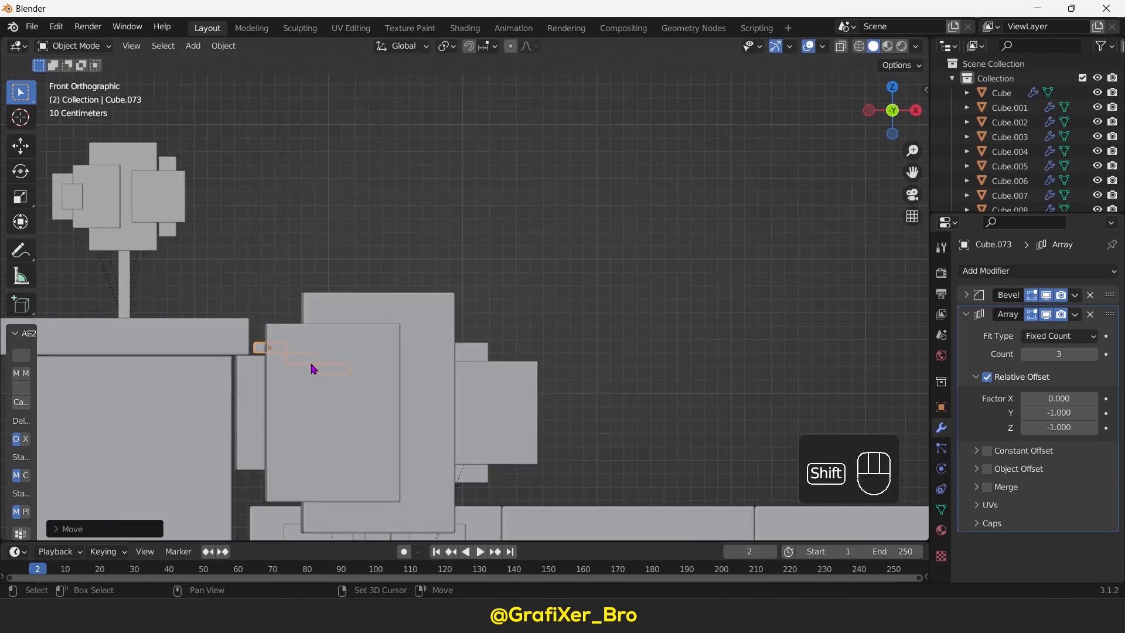
middle_click_drag(333, 372, 423, 402, "shift")
key("g")
key("z")
left_click(428, 409)
- Scale the copied steps along Z to make each step thicker
left_click(892, 110)
key("s")
key("z")
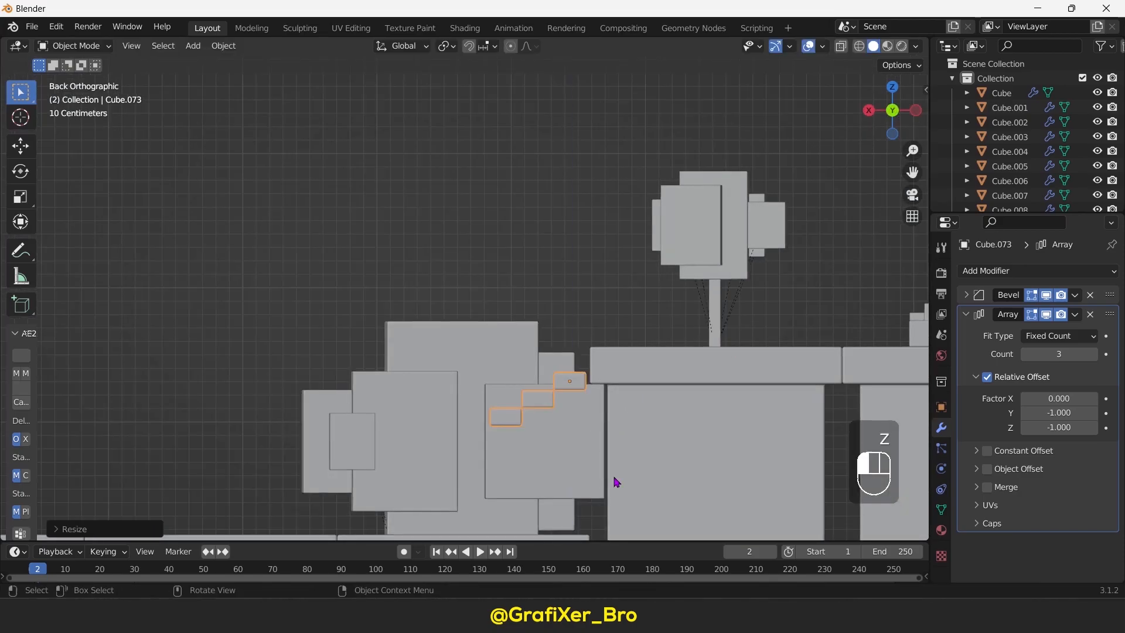
left_click(638, 461)
- Set the steps' Array count to 5 and scale the staircase up
middle_click_drag(643, 418, 645, 351)
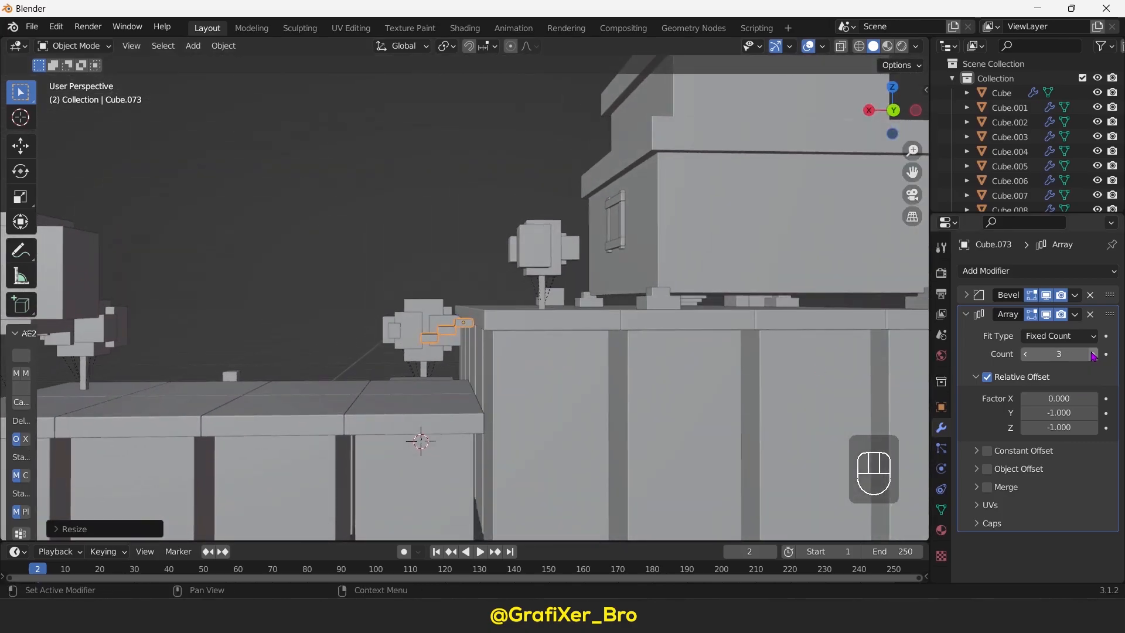
middle_click_drag(492, 313, 575, 347)
key("s")
left_click(716, 480)
- Move the staircase in back view so it connects the high platform's edge with the mid-height platform
left_click(892, 112)
scroll(578, 351, "up", 3)
key("g")
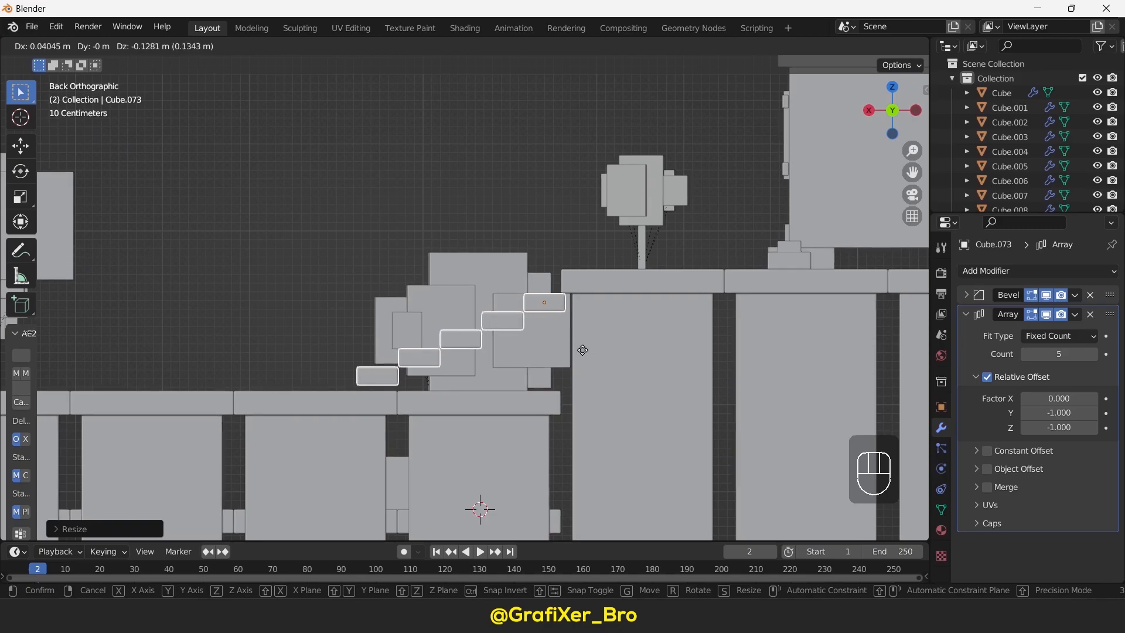
left_click(582, 350)
- Duplicate the staircase in top view towards the mid-height platform's edge and rotate the copy by 90 degrees
middle_click_drag(246, 176, 849, 235)
left_click(901, 91)
middle_click_drag(552, 201, 394, 226, "shift")
key("shift+d")
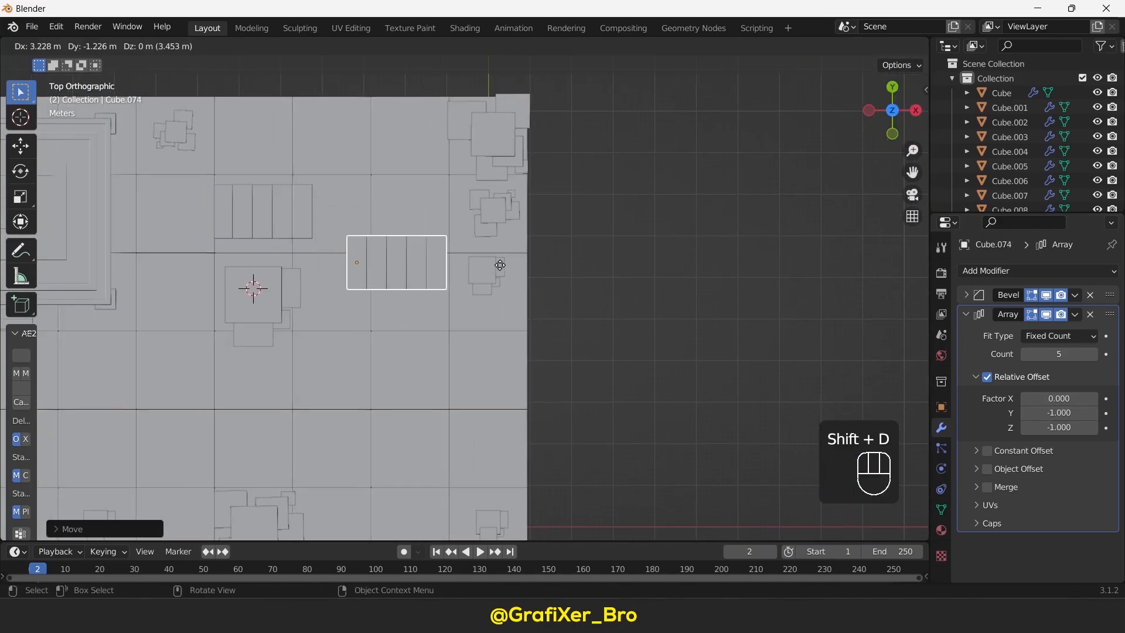
left_click(561, 193)
type("r90")
key("Return")
- Move the rotated staircase in right view so it connects the mid-height platform's edge with the low platform
key("KP_3")
scroll(604, 268, "up", 3)
key("g")
left_click(683, 376)
key("g")
key("y")
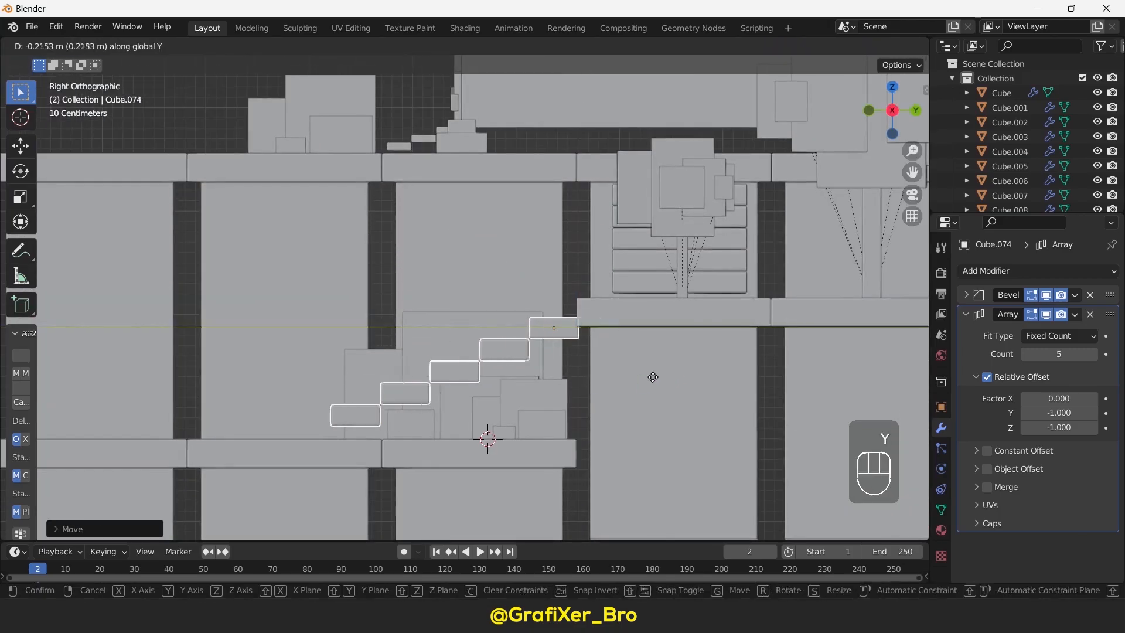
key("z")
left_click(658, 389)
- Snap the 3D cursor to the selected object, then add a plane there in top view and scale it up
middle_click_drag(658, 389, 621, 367)
left_click(650, 258)
scroll(650, 258, "down", 3)
middle_click_drag(650, 269, 465, 322)
left_click(460, 304)
key("shift+s")
left_click(586, 375)
key("KP_7")
key("shift+a")
left_click(644, 272)
key("s")
key("Return")
- Lower the plane along Z to the platforms' base in right view and scale it into a large ground surface
key("KP_3")
key("g")
key("z")
left_click(558, 419)
middle_click_drag(558, 418, 497, 354)
scroll(482, 417, "down", 3)
key("s")
left_click(477, 392)
scroll(502, 347, "up", 4)
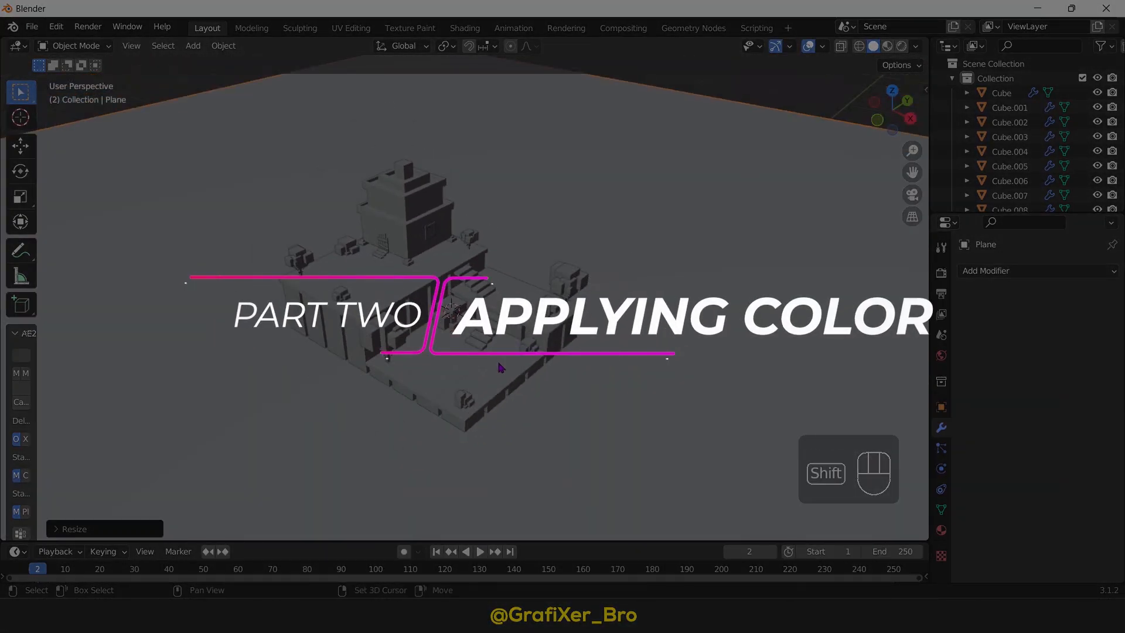
middle_click_drag(498, 359, 504, 356, "shift")
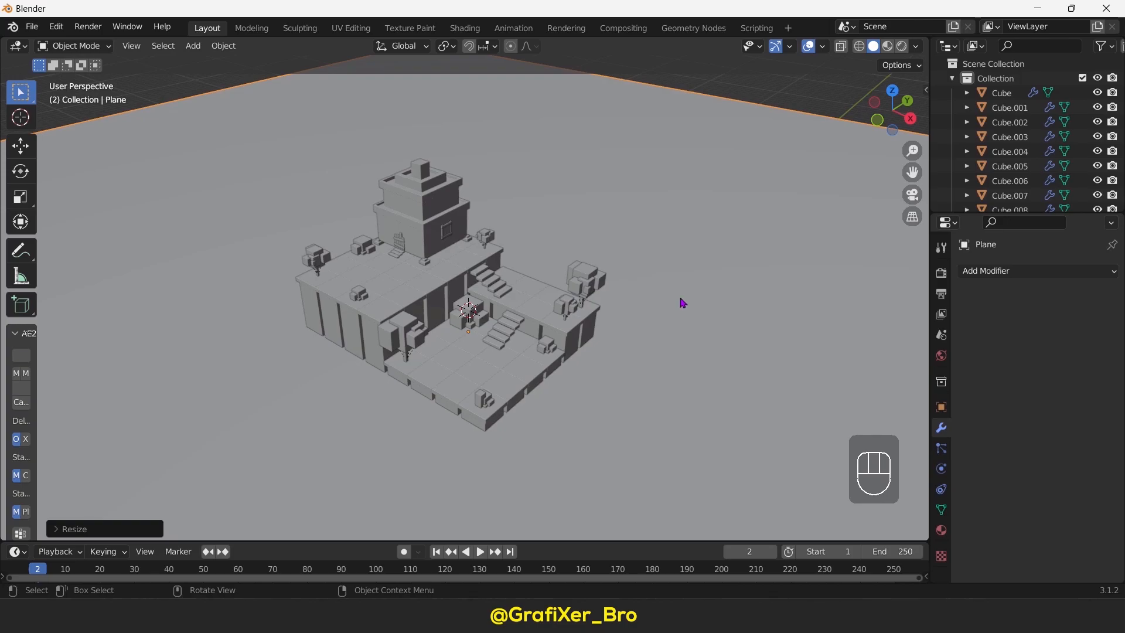
- Create a new material on the lowest platform
scroll(501, 424, "up", 4)
middle_click_drag(522, 457, 516, 387, "shift")
mouse_move(515, 387)
middle_mouse_down("shift")
mouse_move(540, 434)
mouse_move(522, 404)
middle_mouse_up("shift")
left_click(475, 405)
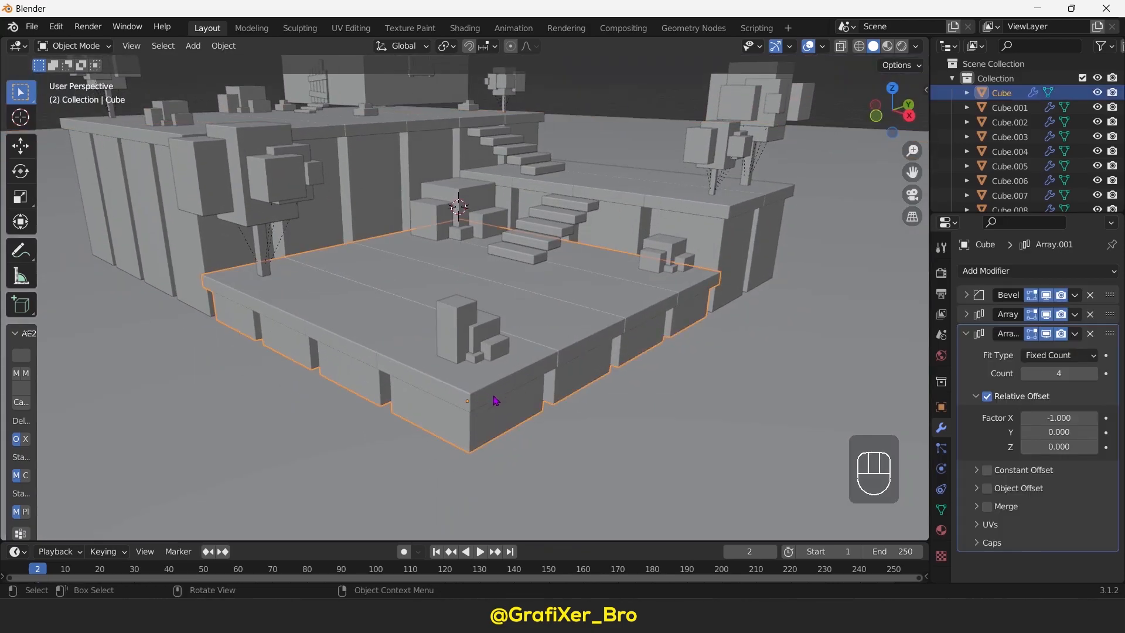
left_click(964, 338)
left_click(941, 531)
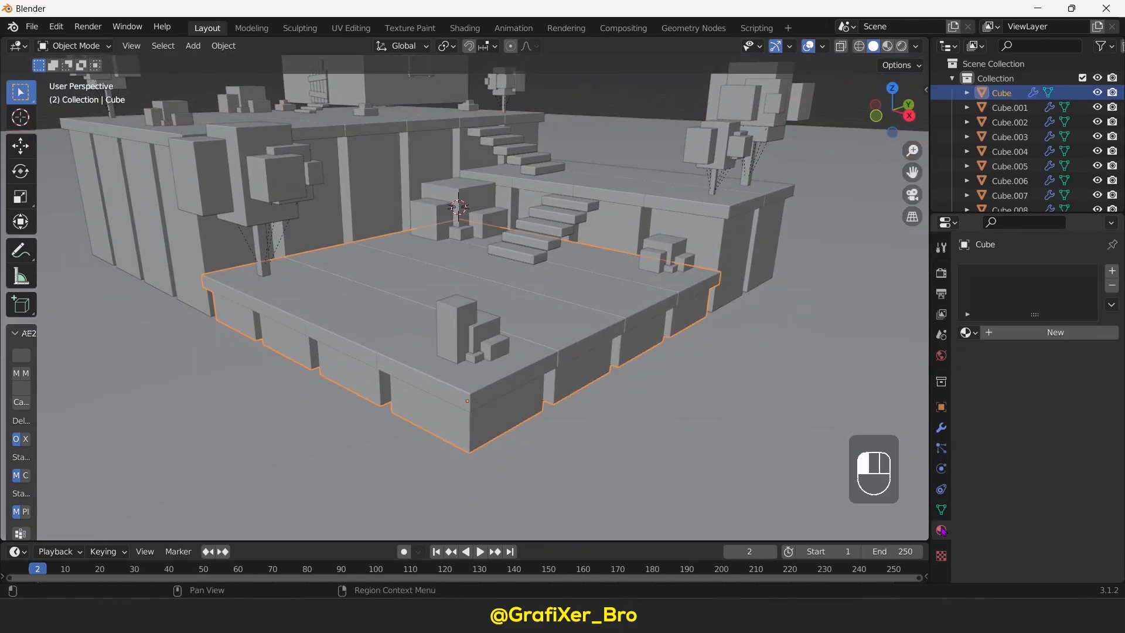
left_click(1054, 333)
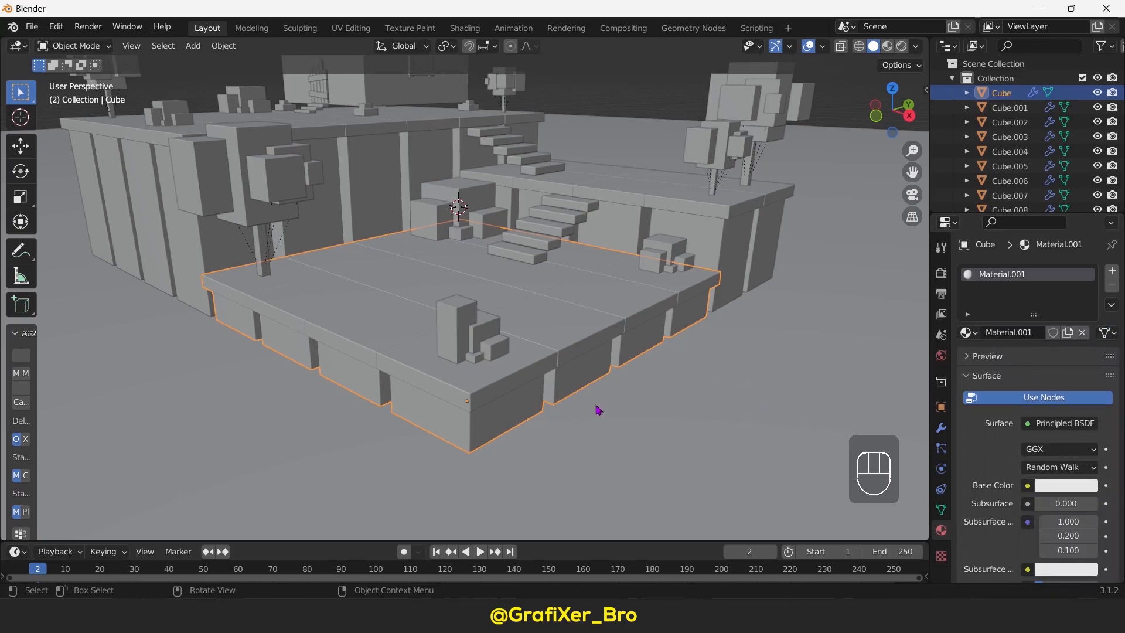
- Set the low platform material's base color to green with hue 0.345, saturation 1.000 and value 0.537
key("Tab")
middle_click_drag(583, 414, 514, 427)
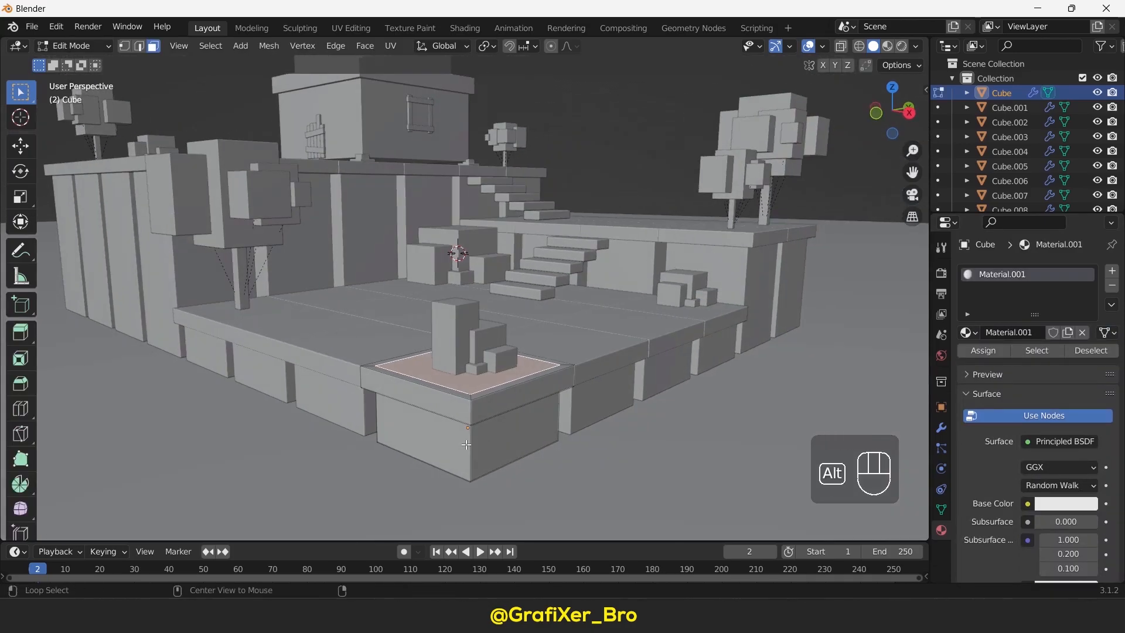
key("Tab")
left_click(1053, 488)
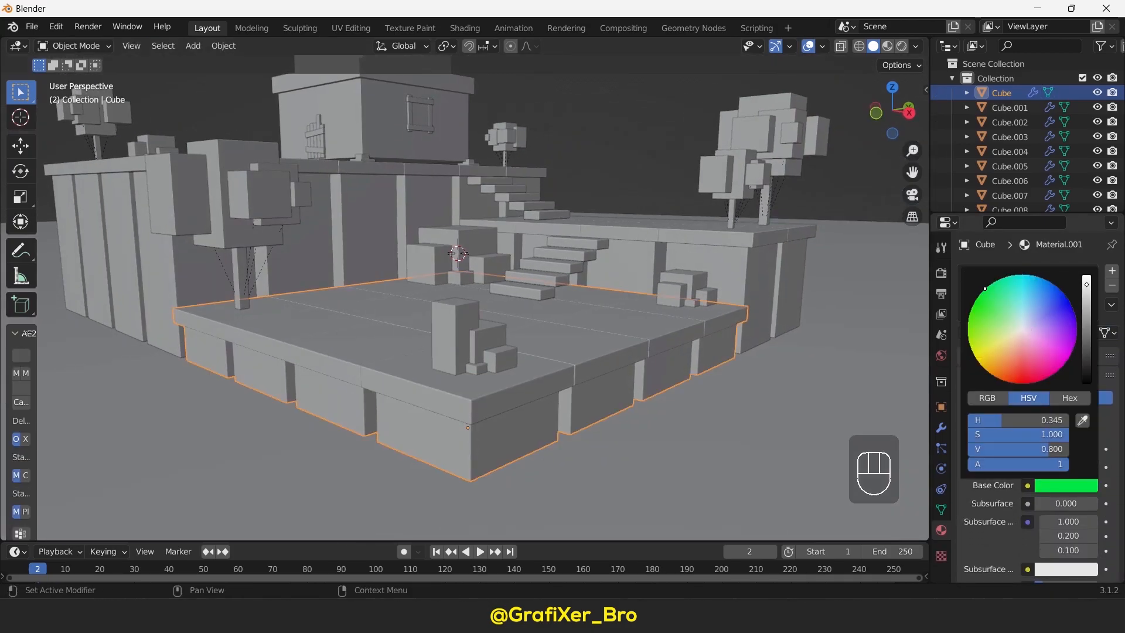
left_click_drag(1086, 285, 1088, 303)
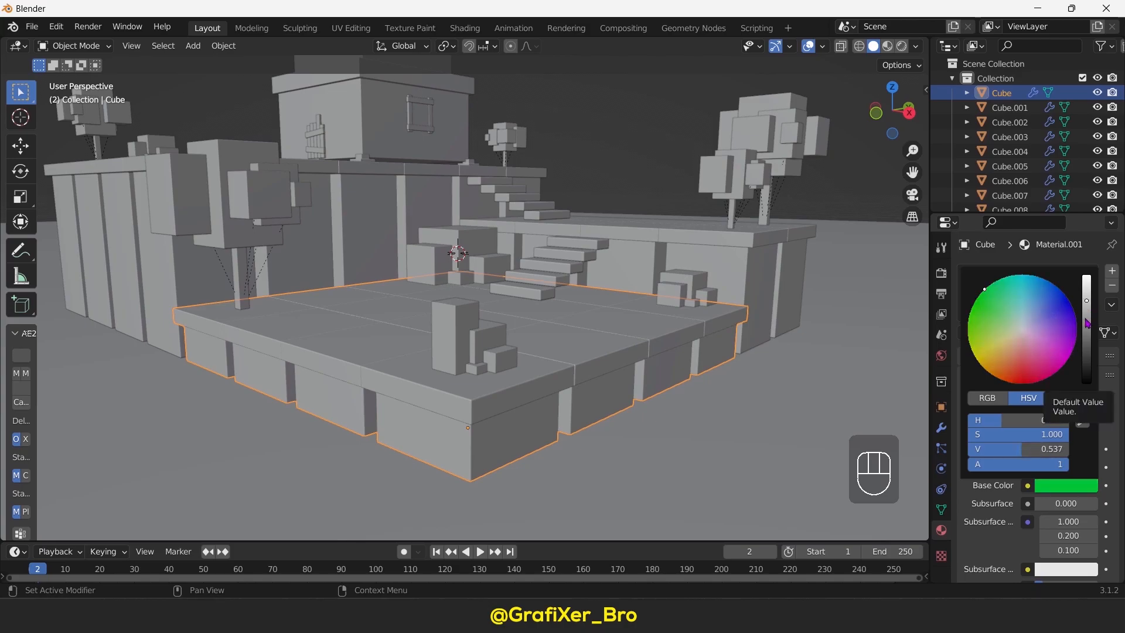
scroll(996, 486, "down", 5)
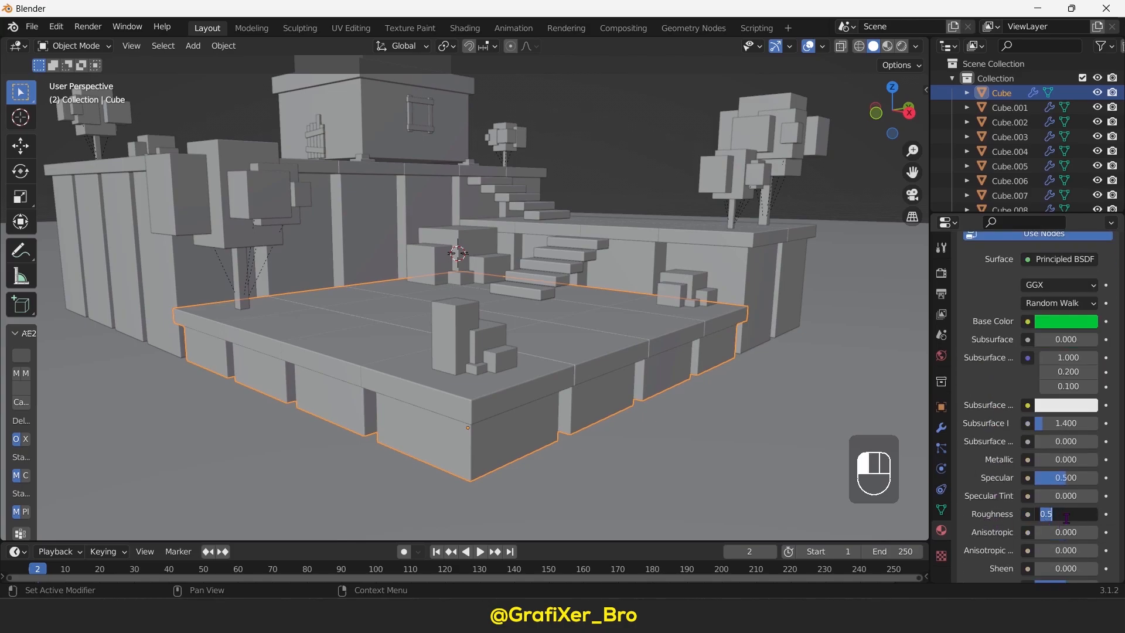
- Select the loop of side faces below the low platform's rim and add a second slot with a new material
middle_click_drag(524, 390, 536, 431)
scroll(1008, 360, "up", 5)
key("Tab")
left_click(470, 446, "alt")
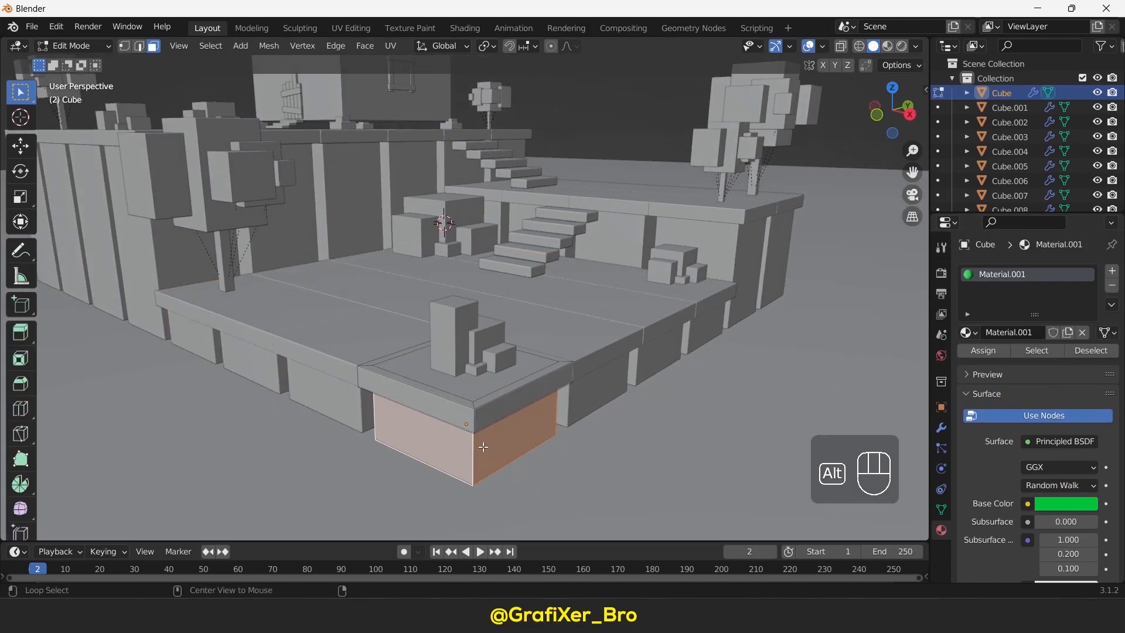
left_click(1111, 275)
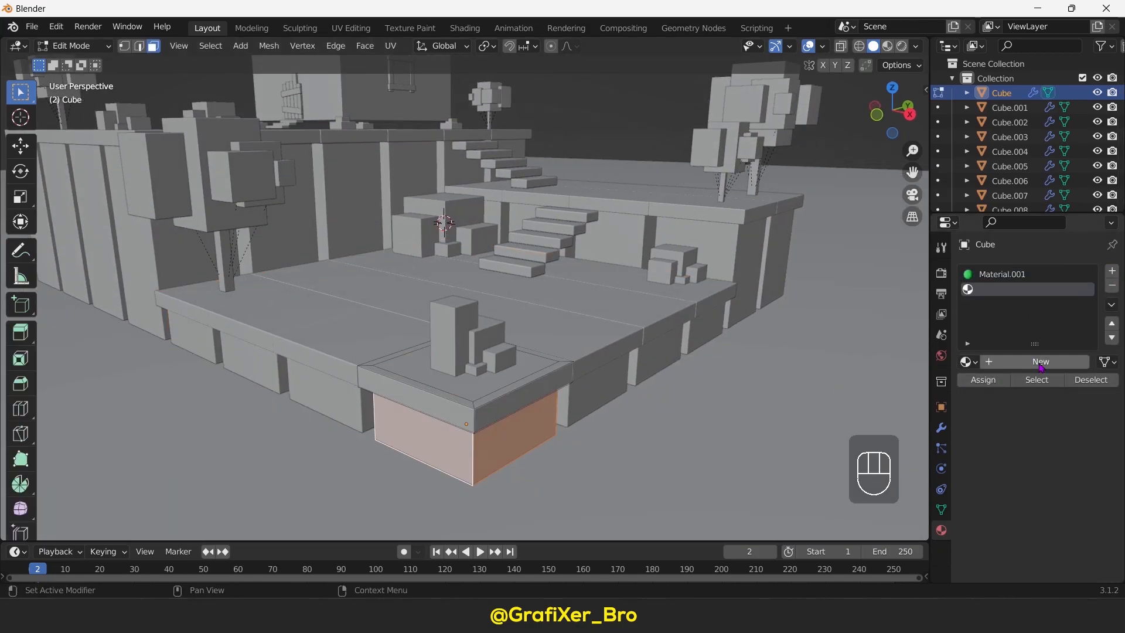
left_click(1041, 363)
- Set the second material's base color to a dark orange-brown with hue 0.032 and its roughness to 0.8
left_click(1058, 533)
left_click(997, 425)
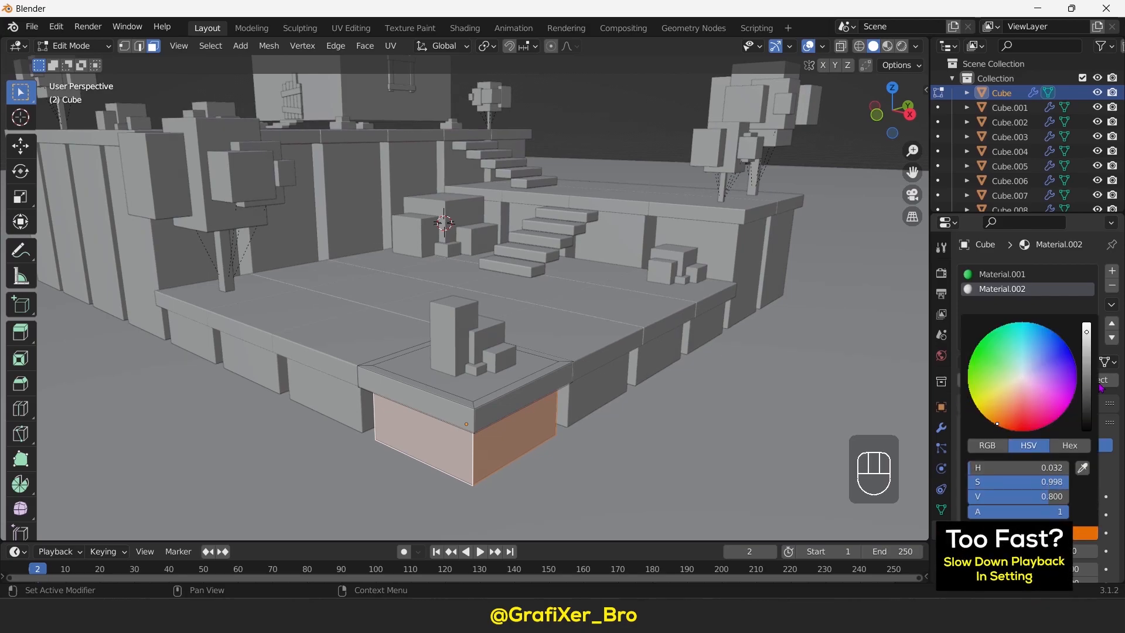
left_click(1086, 376)
scroll(1025, 550, "down", 9)
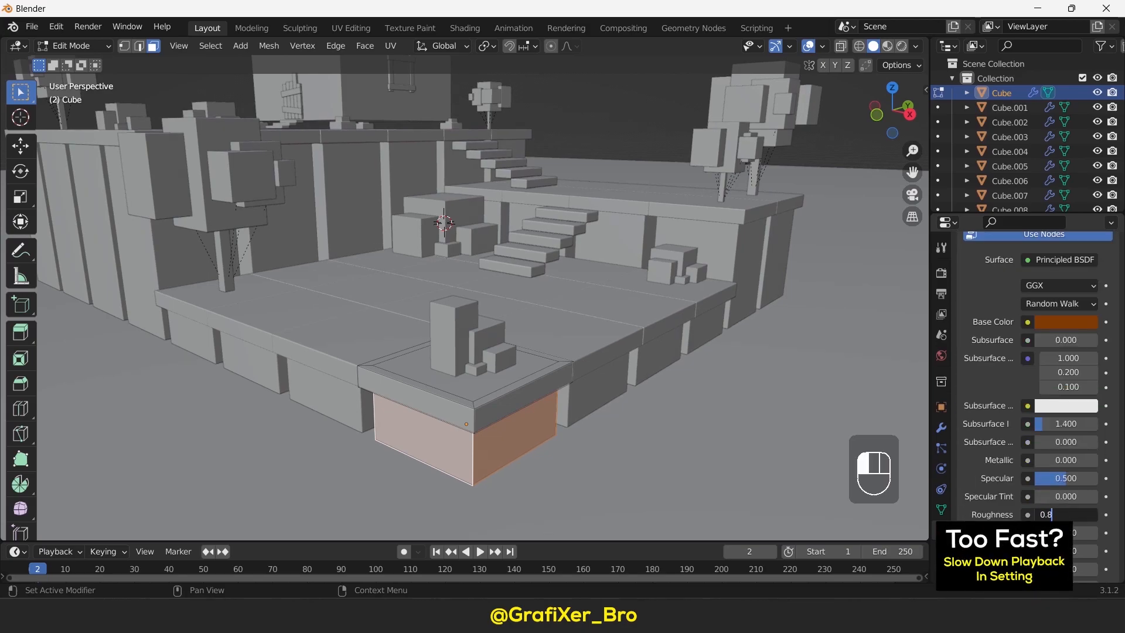
- Assign the brown material to the selected side faces and switch the viewport to material preview shading
scroll(996, 381, "up", 9)
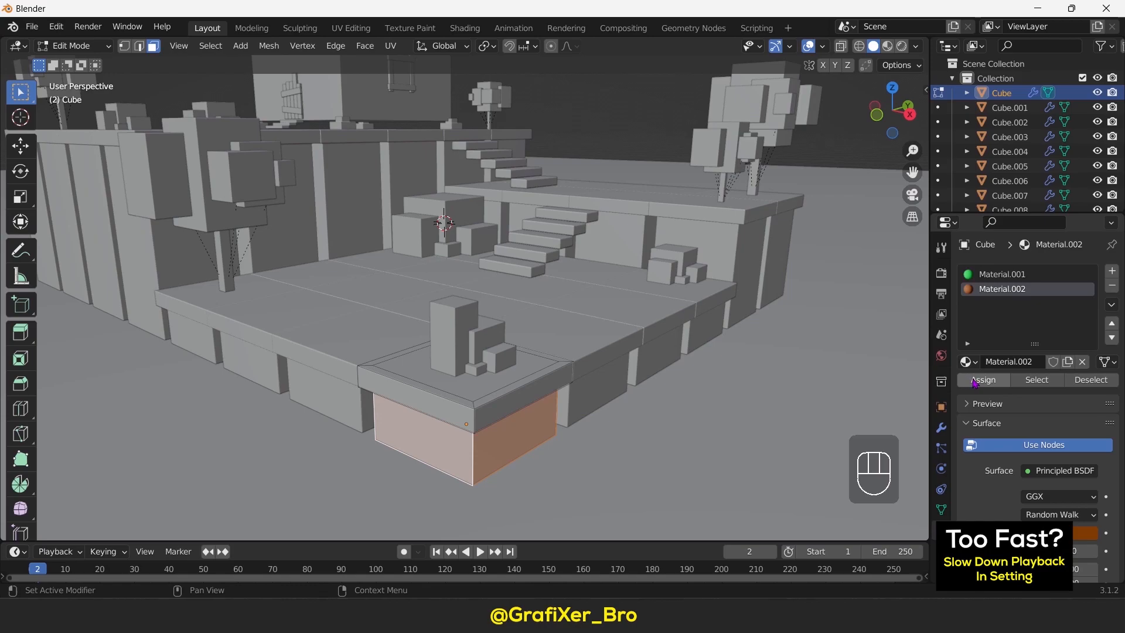
key("Tab")
left_click(888, 47)
- Apply the existing brown Material.002 to the mid-height platform
mouse_move(653, 308)
middle_mouse_down()
mouse_move(538, 336)
mouse_move(529, 357)
middle_mouse_up()
middle_click_drag(580, 330, 583, 307, "shift")
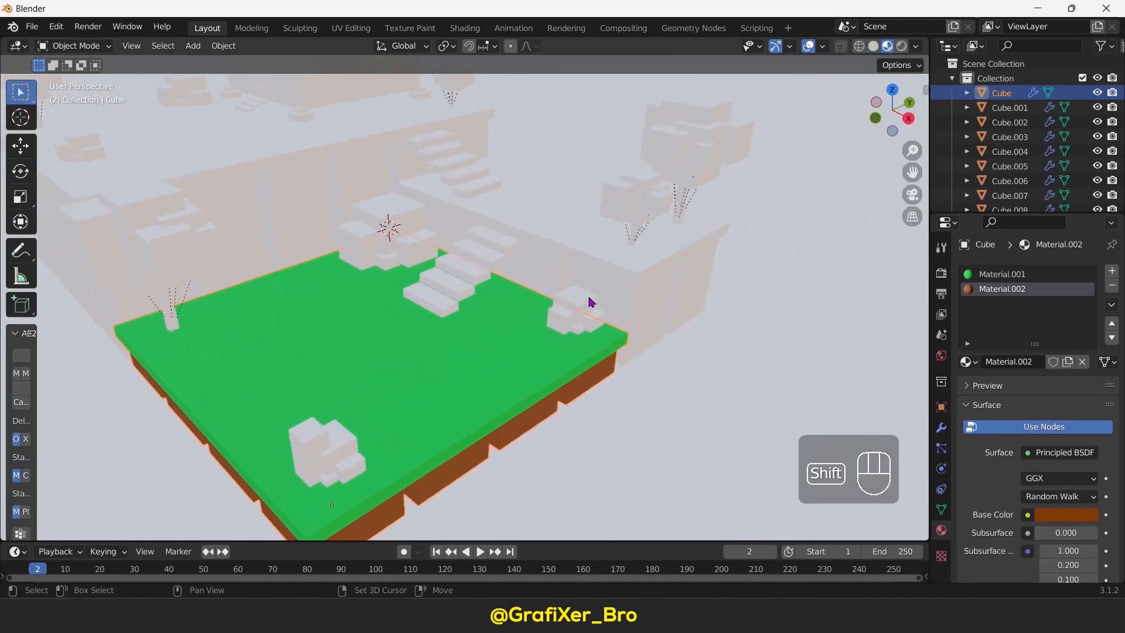
left_click(645, 287)
key("Tab")
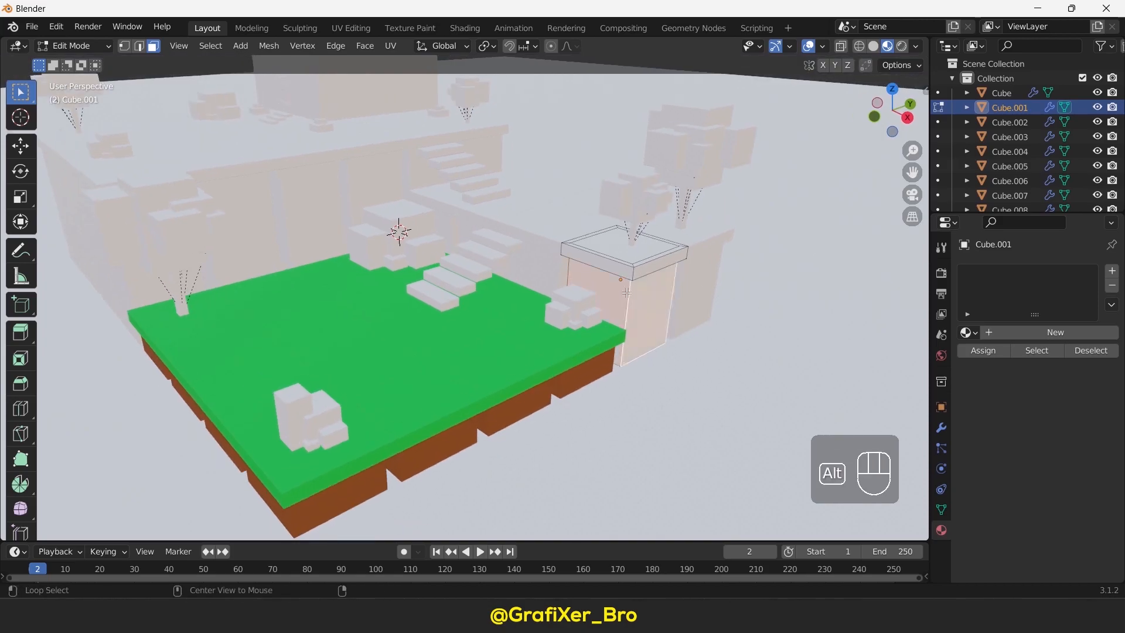
left_click(968, 332)
left_click(843, 382)
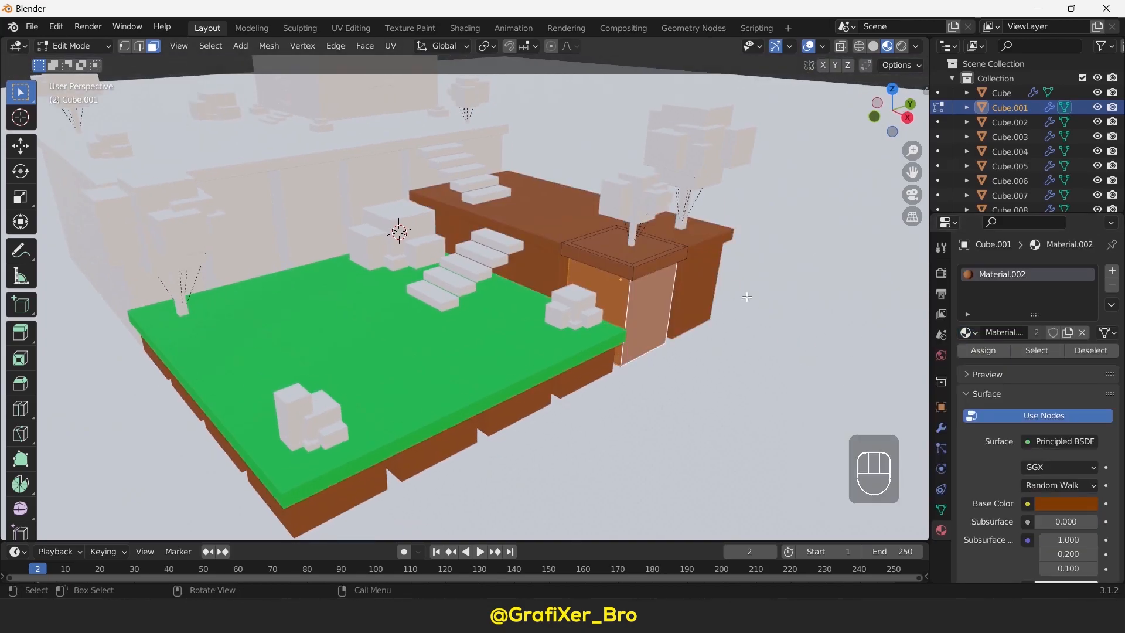
- Select the mid-height platform's rim and top faces and assign the green Material.001 to them in a second slot
scroll(656, 259, "up", 3)
middle_click_drag(743, 261, 531, 355, "shift")
left_click(532, 357, "alt")
left_click(534, 345, "alt+shift")
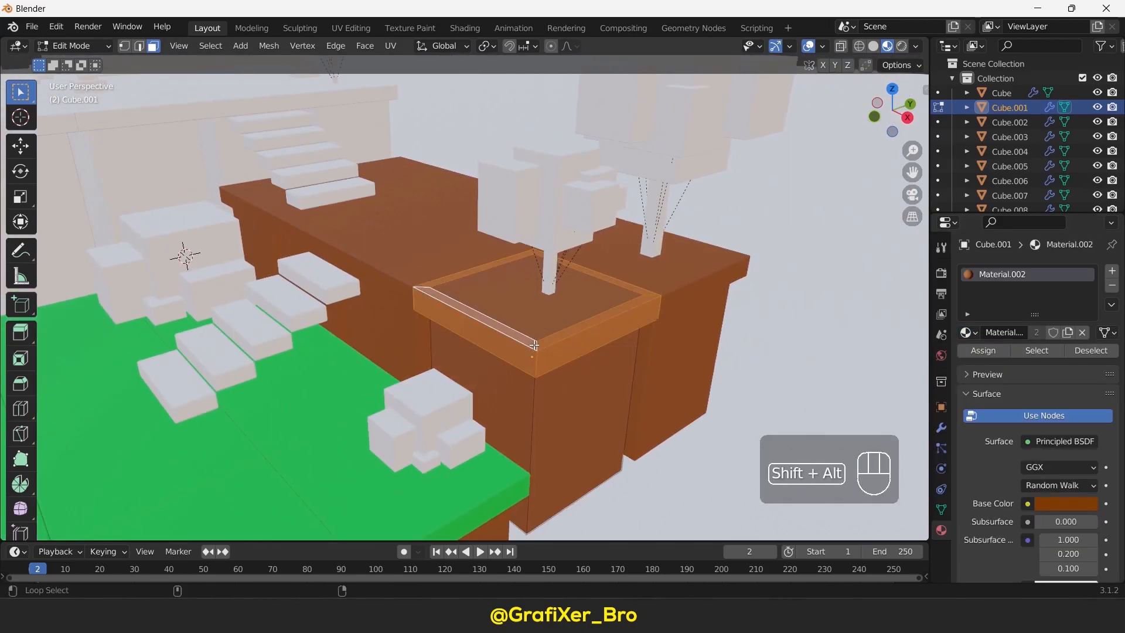
left_click(537, 312, "shift")
left_click(1112, 270)
left_click(968, 362)
left_click(835, 397)
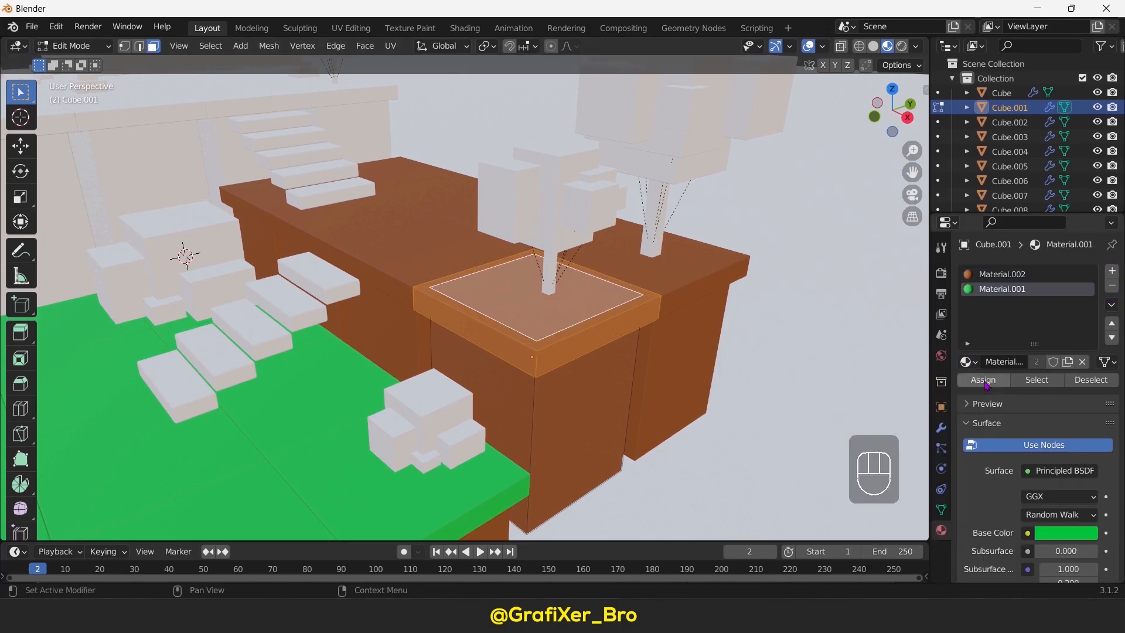
left_click(983, 379)
key("Tab")
- Apply the existing brown Material.002 to the high platform
scroll(344, 333, "down", 4)
middle_click_drag(344, 333, 434, 344, "shift")
left_click(433, 343)
key("Tab")
scroll(434, 340, "up", 2)
key("Tab")
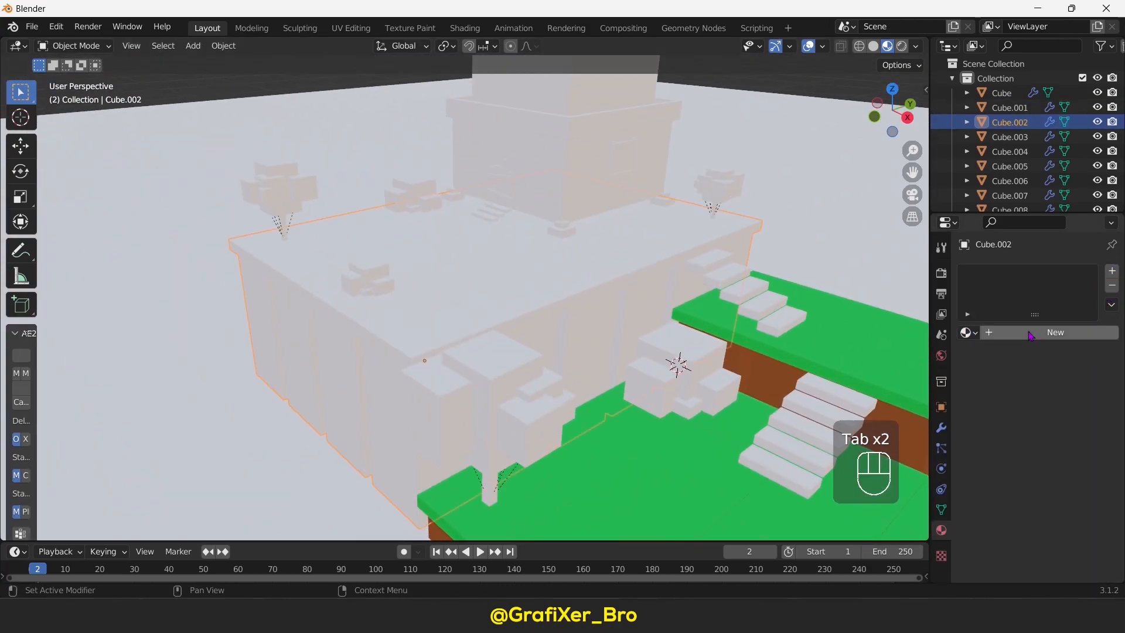
left_click(1030, 333)
left_click(969, 333)
left_click(844, 384)
scroll(528, 380, "up", 2)
- Select the high platform's rim and top faces and assign the green Material.001 to them in a second slot
key("Tab")
left_click(381, 387, "alt")
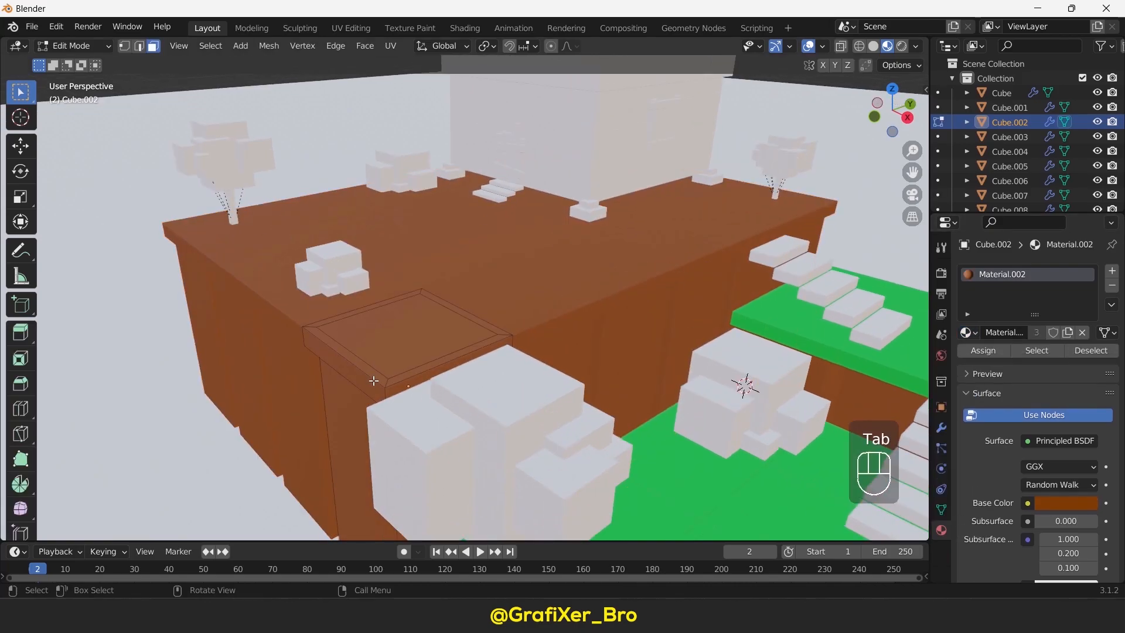
left_click(383, 389, "alt")
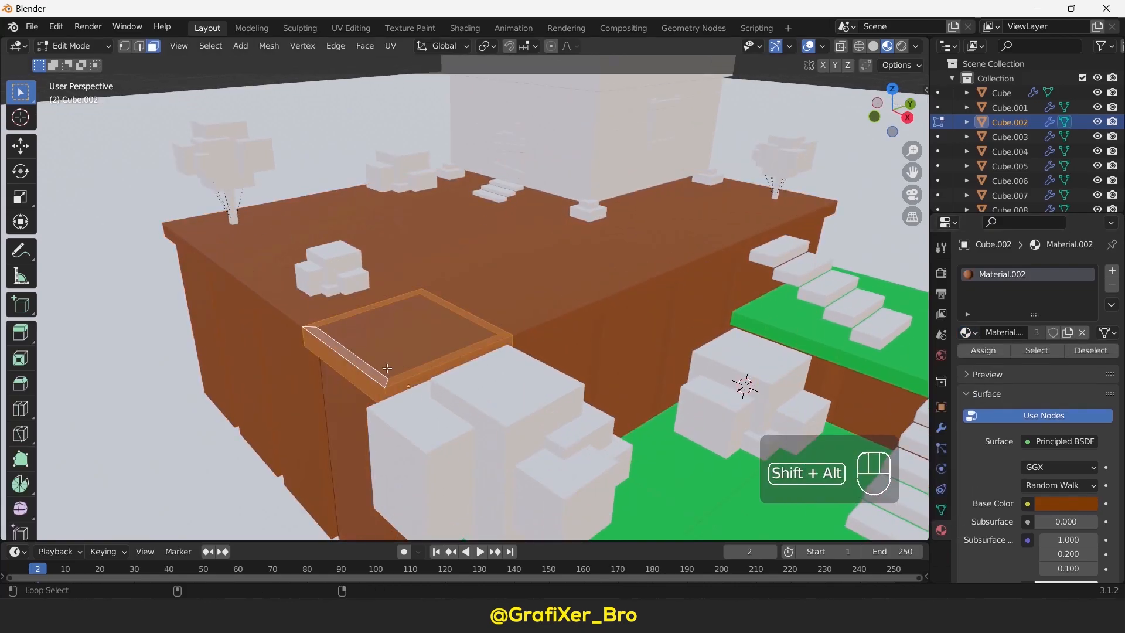
left_click(410, 331)
left_click(1112, 270)
left_click(968, 361)
left_click(844, 394)
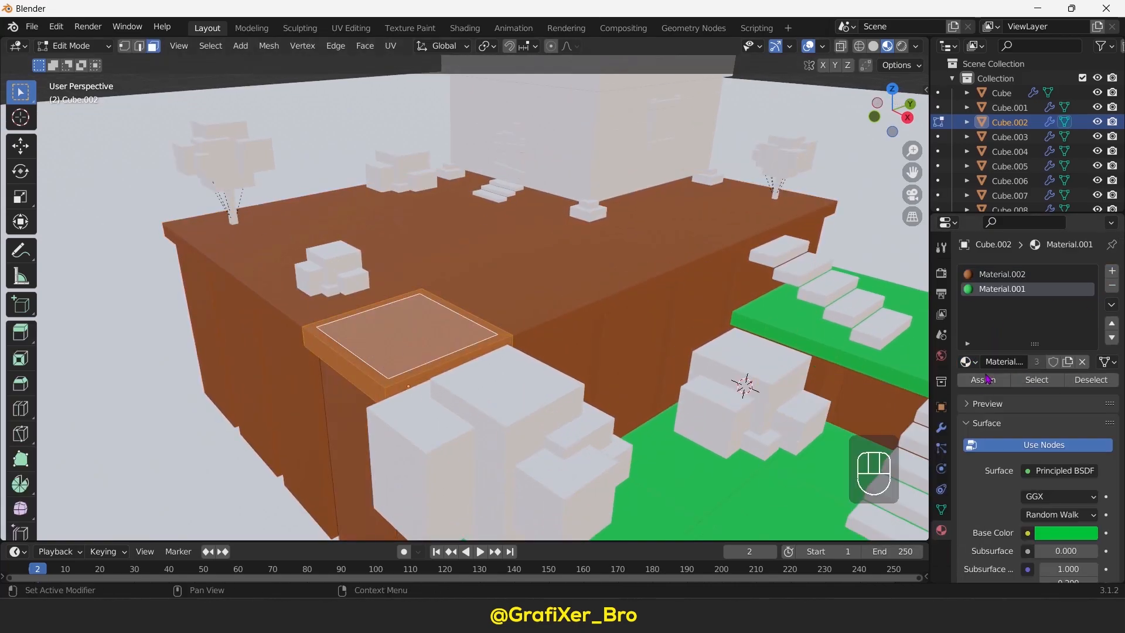
left_click(982, 380)
key("Tab")
- Give the low platform tree's large central foliage cube a new yellow-green material with hue 0.283, saturation 0.996 and value 0.456
scroll(635, 374, "down", 5)
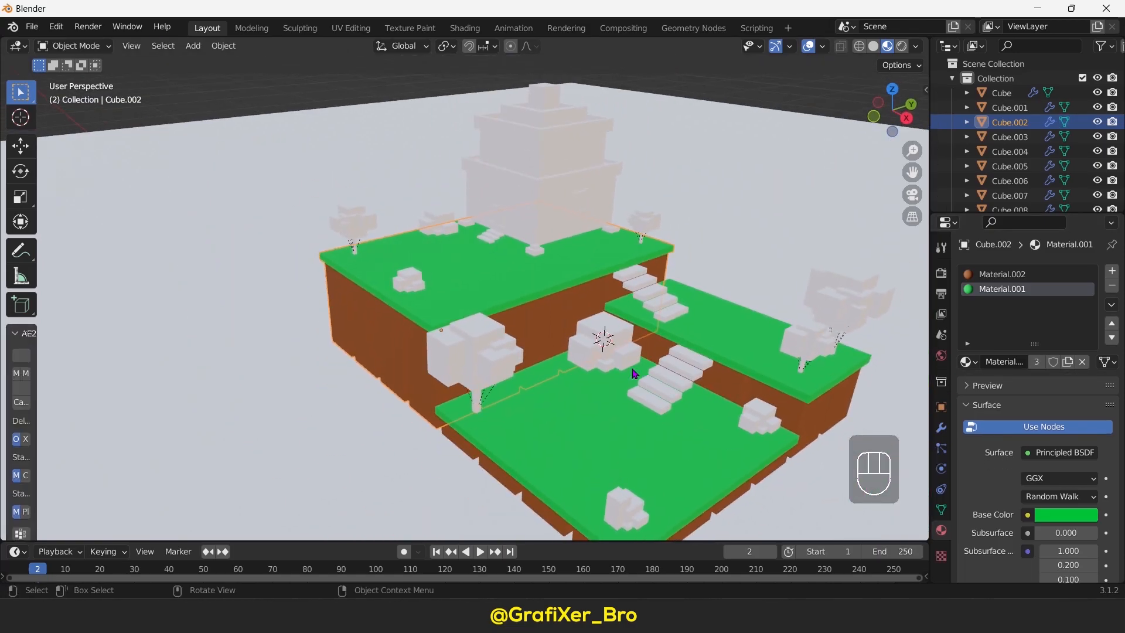
scroll(494, 401, "up", 2)
middle_click_drag(493, 400, 349, 282, "shift")
left_click(348, 281)
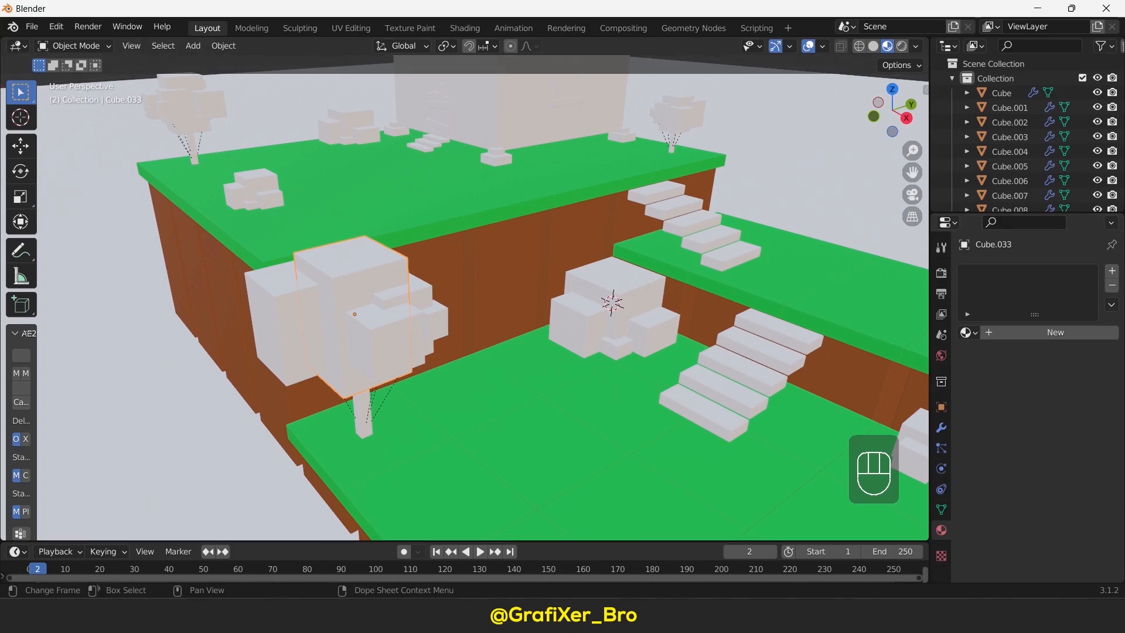
left_click(1064, 557)
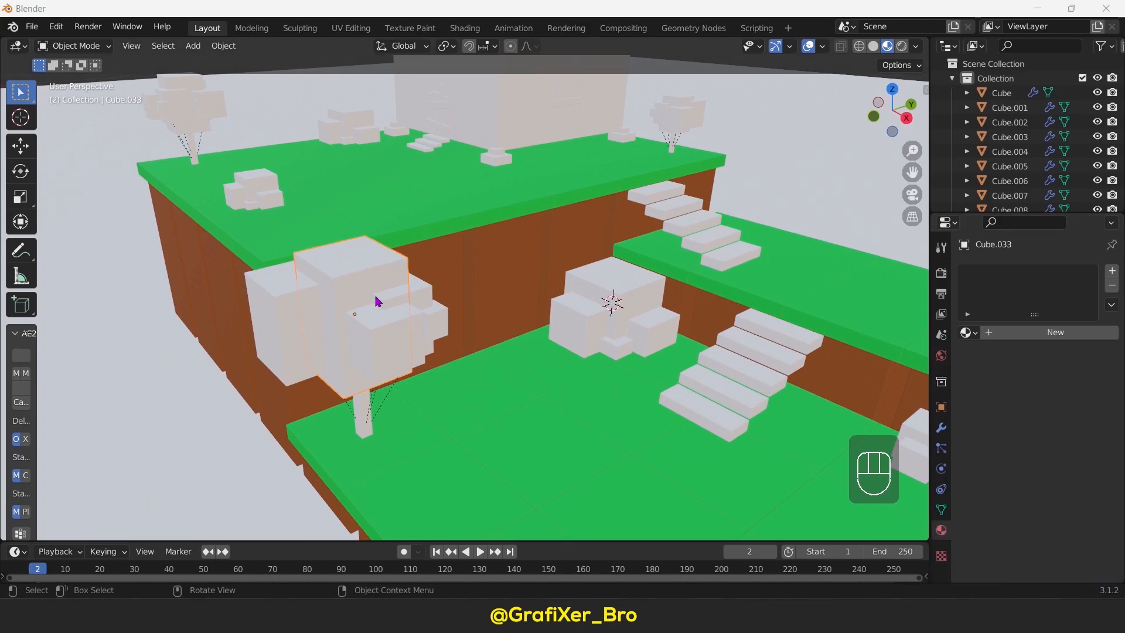
left_click(1000, 333)
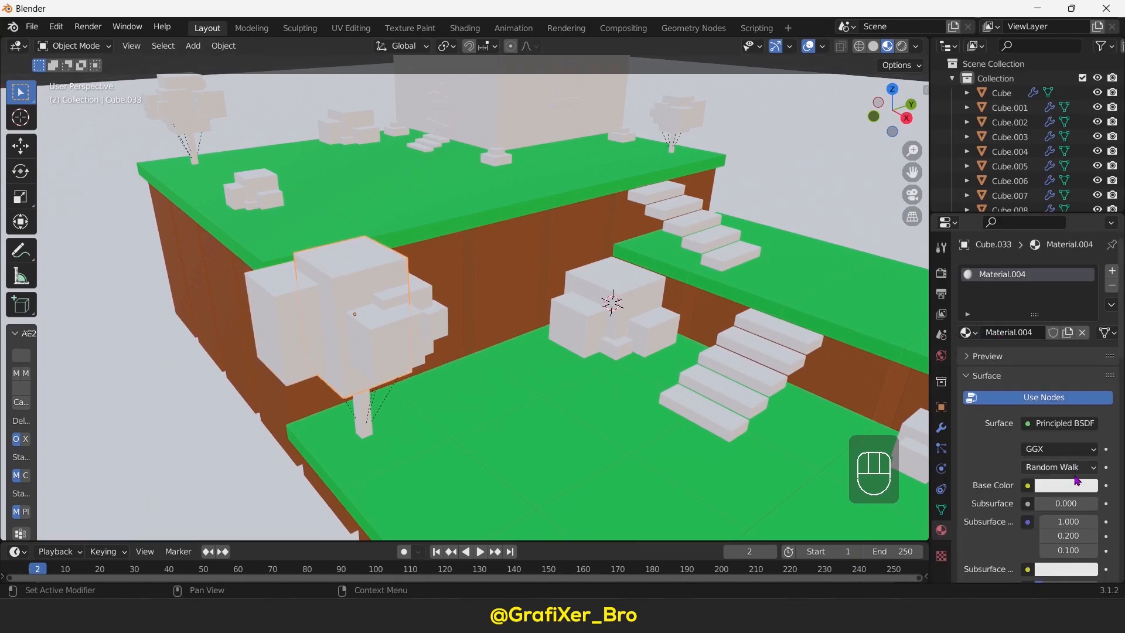
left_click(1066, 485)
left_click(968, 333)
left_click(1087, 307)
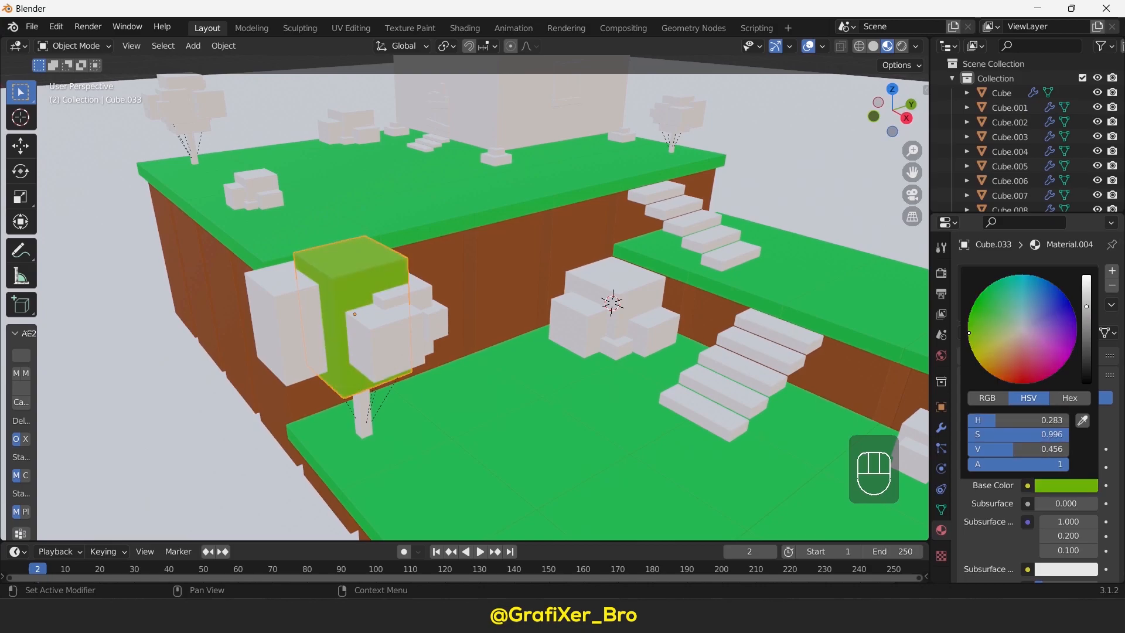
scroll(990, 522, "down", 7)
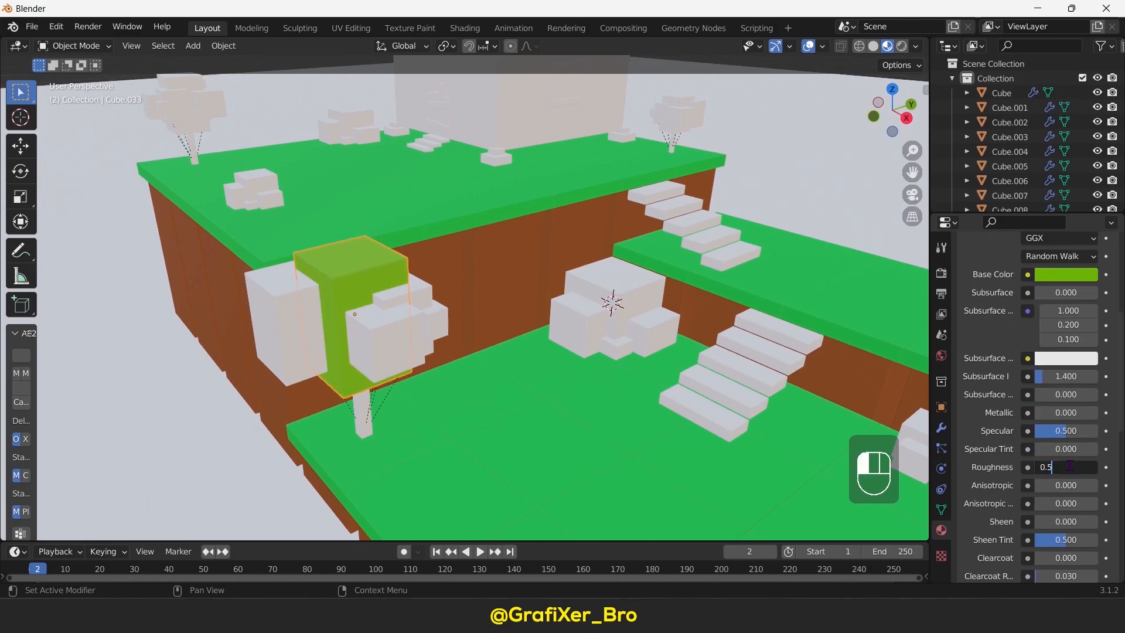
- Give the tree's front foliage cube a new dark green material with hue 0.330, saturation 1.000 and roughness 0.812
left_click(378, 326)
left_click(1031, 332)
left_click(1065, 485)
left_click(970, 309)
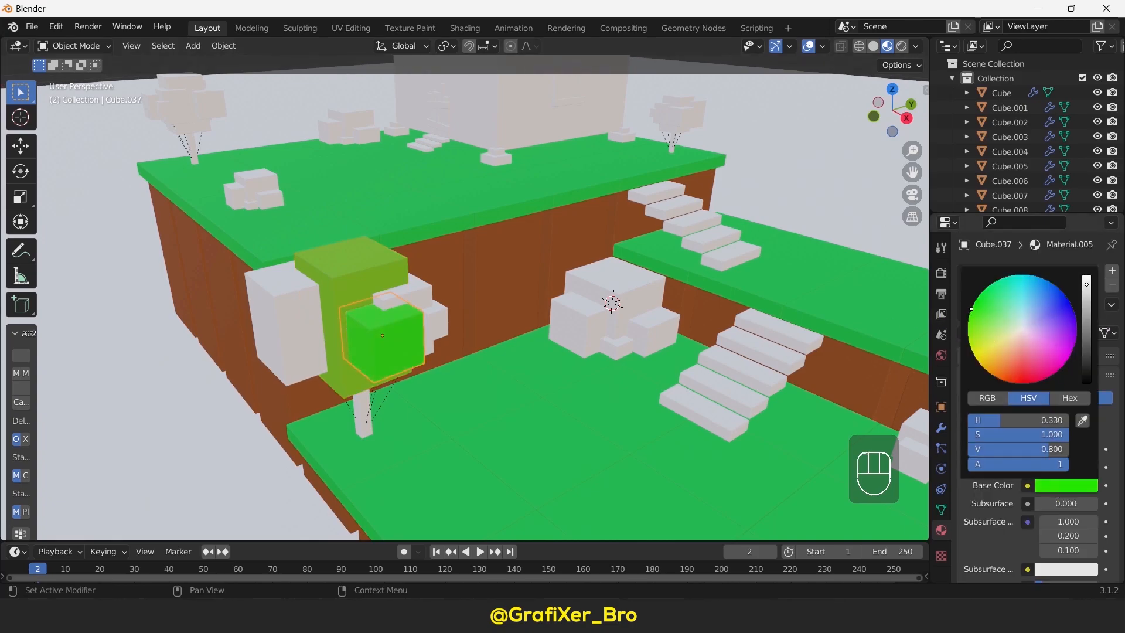
left_click(1087, 319)
scroll(1005, 528, "down", 7)
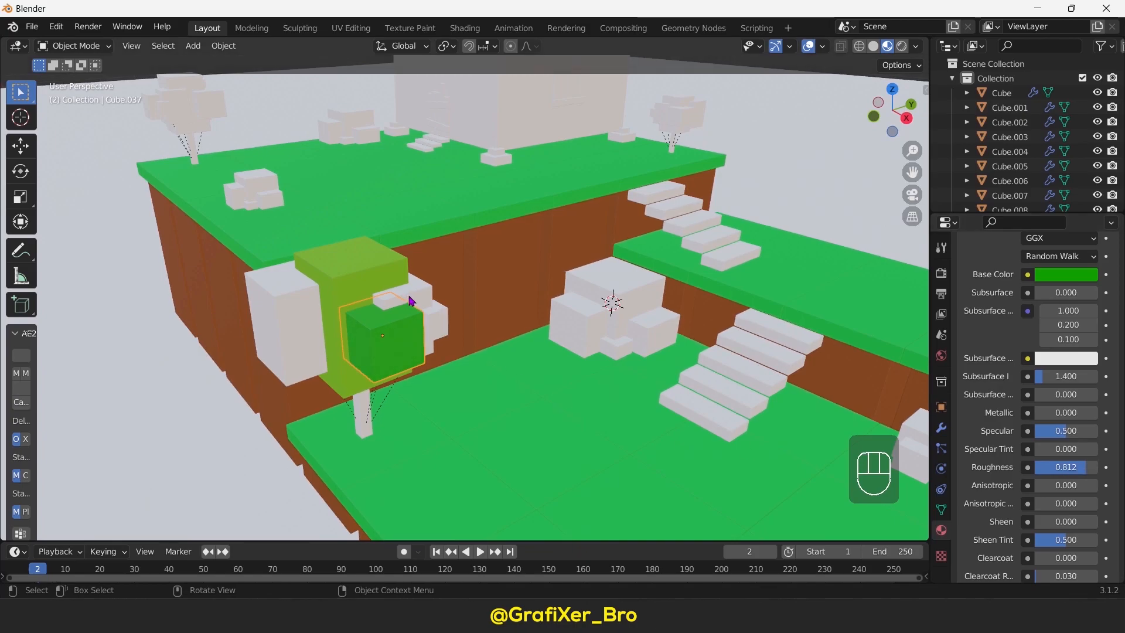
- Give the foliage cube behind the dark green one a new bright green material (HSV 0.336, 0.999, 0.800) and raise its roughness
left_click(408, 300)
left_click(1031, 331)
left_click(1066, 485)
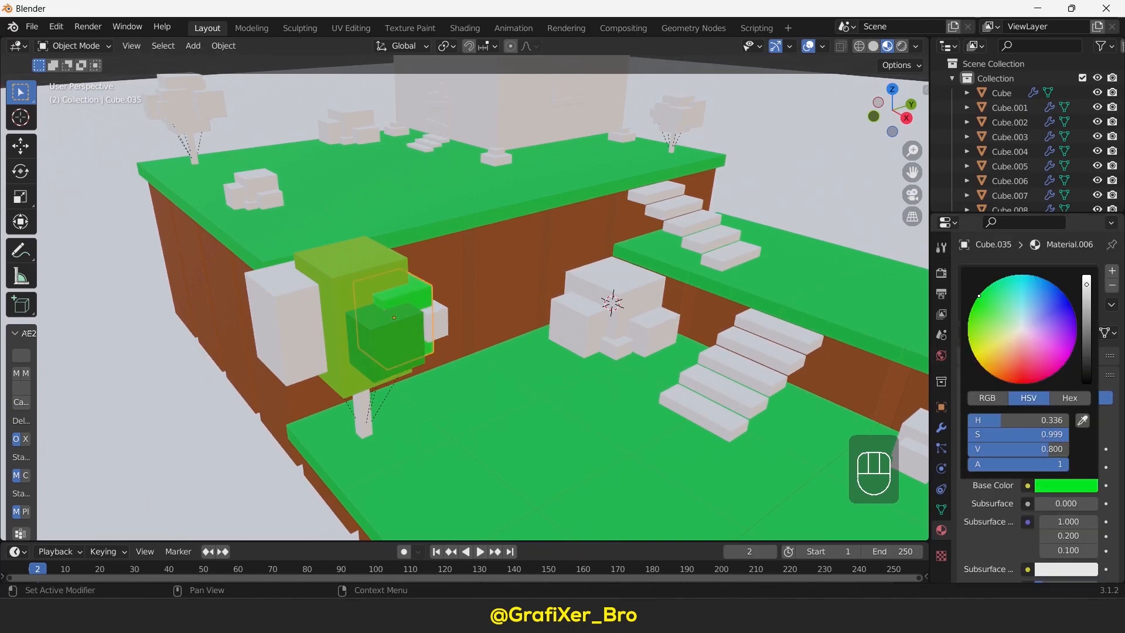
scroll(1049, 486, "down", 8)
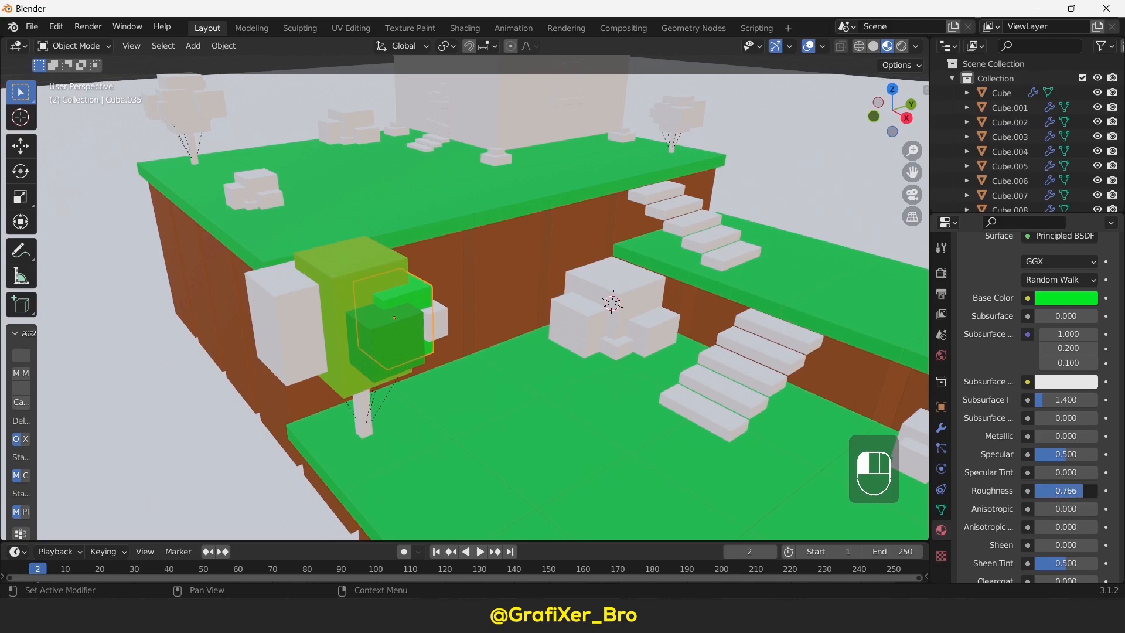
- Assign Material.005 to the low platform tree's small white side cube and Material.001 to its large white outer cube
left_click(437, 319)
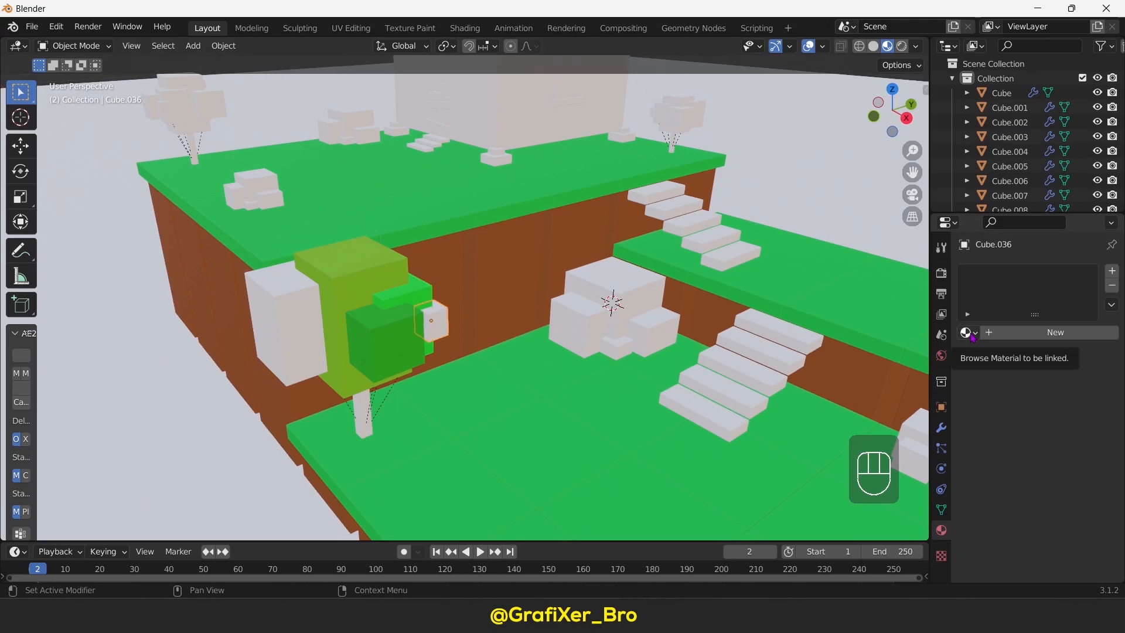
left_click(970, 334)
left_click(888, 368)
left_click(968, 333)
left_click(848, 425)
left_click(296, 322)
left_click(968, 333)
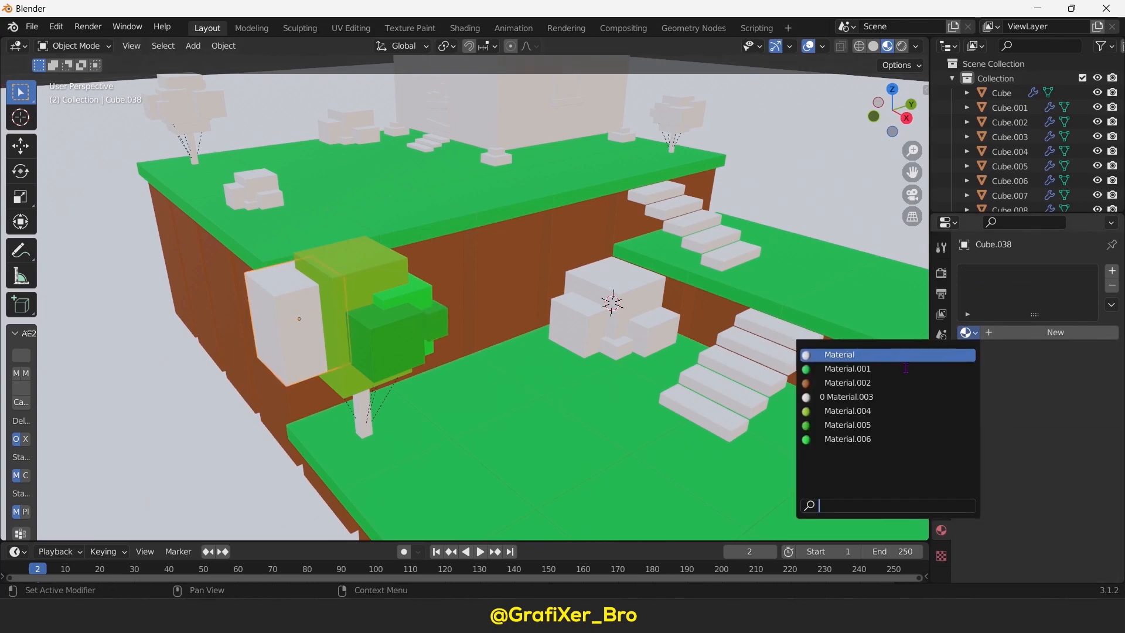
left_click(847, 368)
- Give the low platform tree's trunk a new orange material (HSV 0.047, 0.986, 0.800) with roughness 0.812
middle_click_drag(292, 202, 426, 356, "shift")
middle_click_drag(486, 264, 361, 82, "shift")
left_click(369, 369)
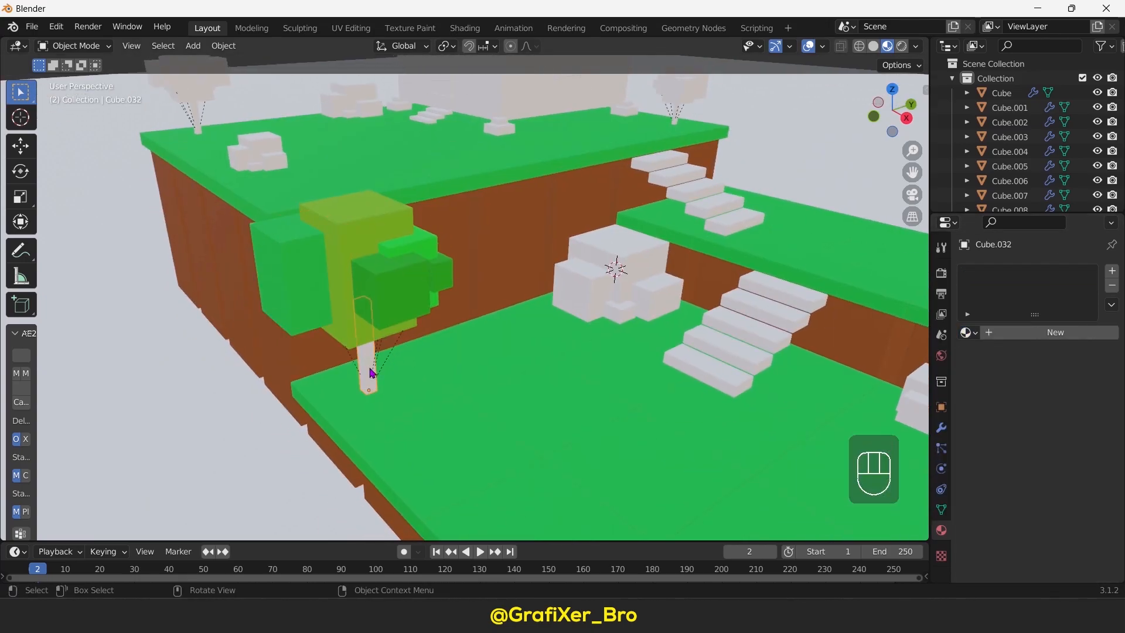
left_click(1005, 334)
left_click(1065, 485)
left_click(1041, 373)
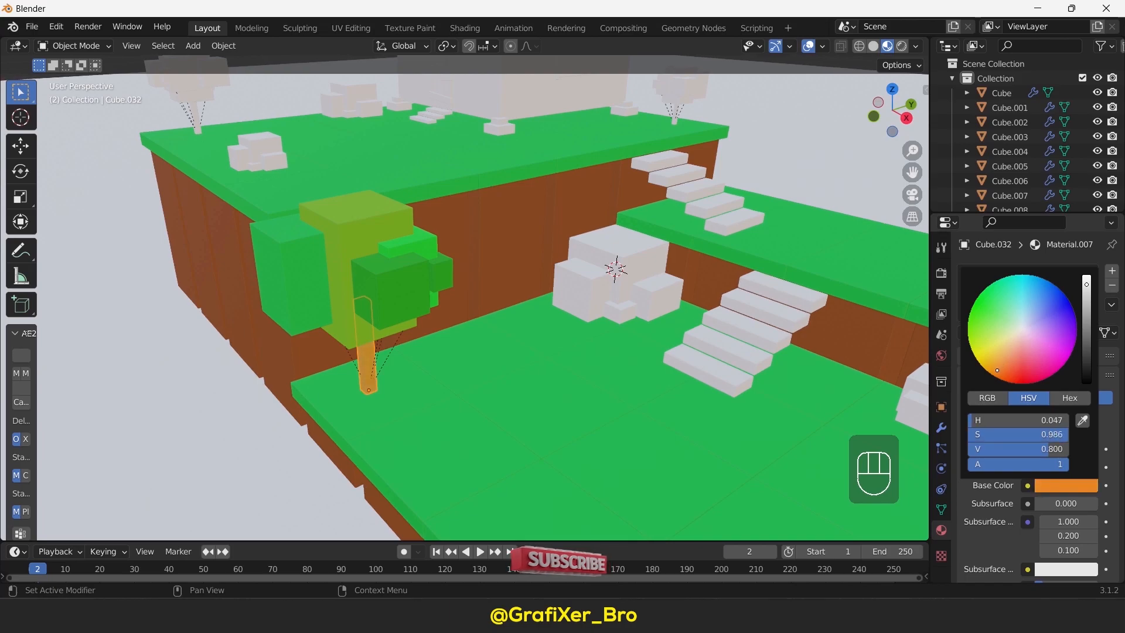
scroll(1001, 511, "down", 4)
scroll(1003, 514, "down", 4)
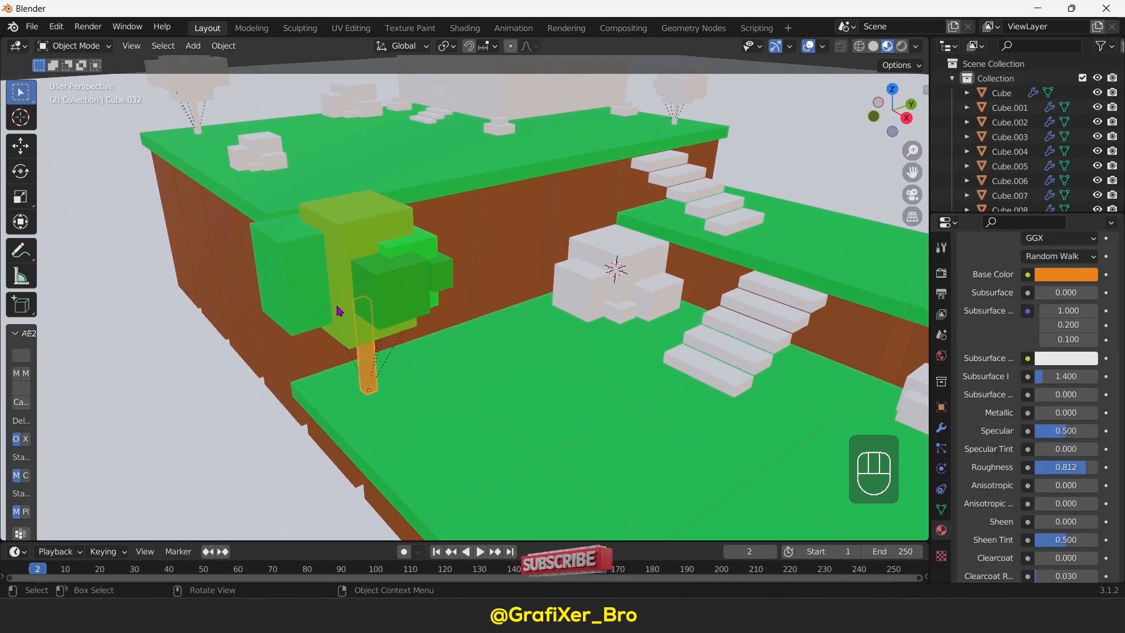
- Assign the orange Material.007 to the trunk of the high platform's corner tree and Material.004 to its main foliage cube
scroll(447, 339, "up", 3)
middle_click_drag(329, 201, 486, 362, "shift")
left_click(310, 377)
left_click(967, 332)
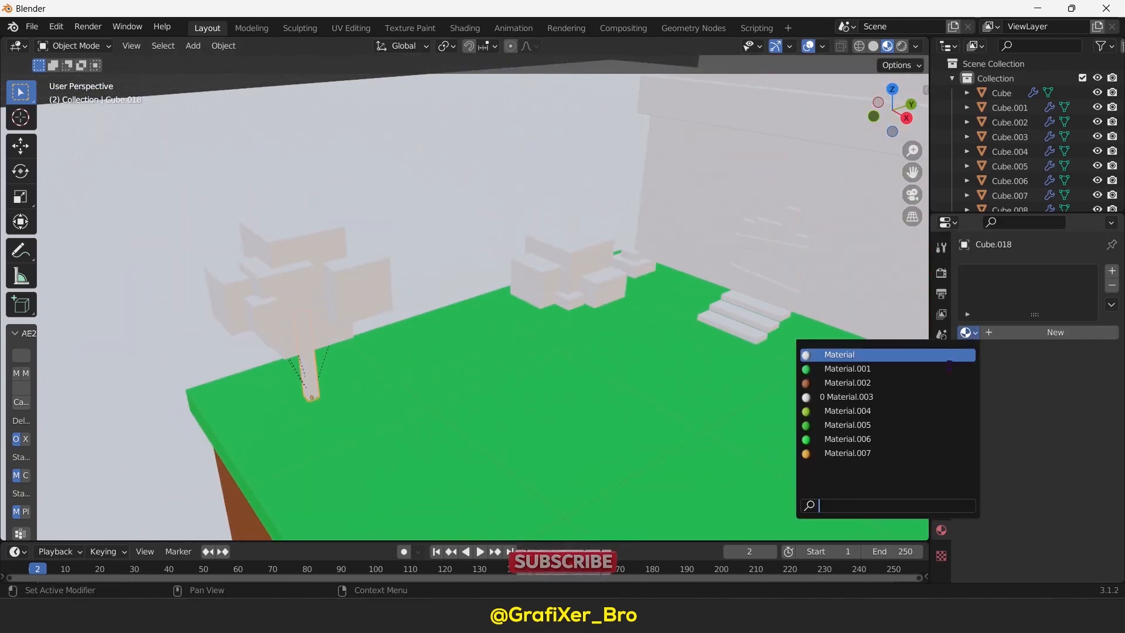
left_click(847, 453)
left_click(292, 334)
left_click(966, 333)
left_click(847, 411)
left_click(967, 333)
left_click(847, 410)
- Color the corner tree's other foliage cubes with Material.005 on the top one and Material.006 and Material.001 on the side ones
left_click(293, 237)
left_click(967, 333)
left_click(847, 425)
left_click(239, 292)
left_click(966, 333)
left_click(847, 439)
left_click(263, 312)
left_click(967, 333)
left_click(929, 368)
- Assign Material.007 to the trunk of the high platform's other tree and Material.001 to its outer side foliage cube
scroll(739, 287, "down", 4)
middle_click_drag(756, 319, 416, 340, "shift")
scroll(529, 346, "up", 4)
middle_click_drag(531, 350, 562, 387)
left_click(539, 404)
left_click(966, 333)
left_click(848, 450)
left_click(596, 347)
left_click(966, 333)
left_click(931, 369)
- Assign Material.004 to three central foliage cubes of that high platform tree and Material.005 to the opposite side cube
left_click(553, 319)
left_click(967, 333)
left_click(920, 411)
left_click(539, 347)
left_click(967, 333)
left_click(920, 410)
left_click(557, 355)
left_click(966, 333)
left_click(920, 411)
left_click(492, 346)
left_click(967, 332)
left_click(920, 423)
- Assign Material.007 to the trunk of the middle platform's smaller tree and Material.005 to two of its foliage cubes
scroll(685, 344, "down", 5)
middle_click_drag(685, 344, 586, 351)
scroll(586, 352, "up", 5)
left_click(402, 310)
left_click(967, 333)
left_click(920, 449)
left_click(409, 247)
left_click(966, 332)
left_click(901, 424)
left_click(435, 242)
left_click(967, 333)
left_click(902, 425)
- Color the smaller tree's remaining foliage with Material.006 on the front cube, Material.004 on the rear one and Material.005 on the side one
left_click(435, 273)
left_click(967, 333)
left_click(896, 439)
scroll(427, 231, "up", 3)
left_click(427, 231)
left_click(967, 333)
left_click(859, 412)
left_click(301, 228)
left_click(966, 332)
left_click(897, 425)
- Assign Material.007 to the trunk of the middle platform's large tree and the existing green materials to its central foliage cubes
scroll(496, 252, "down", 2)
left_click(485, 183)
left_click(967, 332)
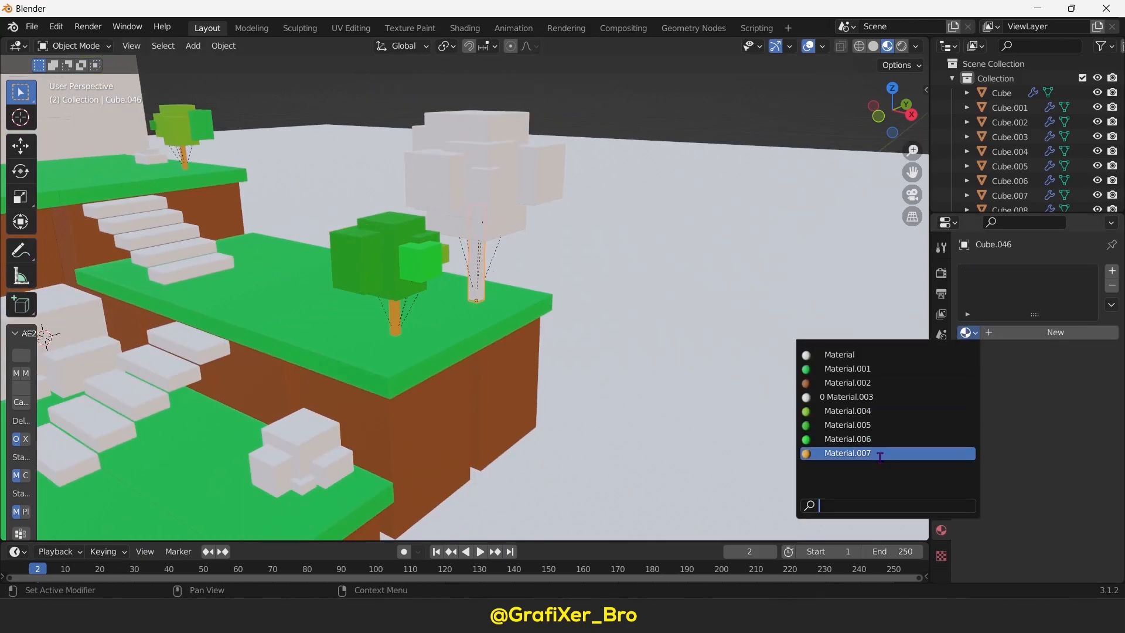
left_click(967, 332)
left_click(896, 411)
left_click(493, 152)
left_click(967, 332)
left_click(896, 426)
left_click(485, 124)
left_click(967, 332)
left_click(896, 425)
- Assign existing green materials to the large tree's side foliage cubes, using the yellow-green Material.004 for the last one
left_click(542, 173)
left_click(967, 333)
left_click(873, 425)
left_click(436, 179)
left_click(967, 332)
left_click(934, 425)
middle_click_drag(440, 176, 491, 176)
left_click(403, 156)
left_click(968, 332)
left_click(932, 410)
- Give the tall cube of the rock cluster at the low platform's front corner a new cyan material with roughness 0.803
scroll(533, 281, "down", 6)
middle_click_drag(530, 280, 625, 175)
middle_click_drag(625, 175, 550, 188)
middle_click_drag(437, 440, 419, 351, "shift")
scroll(449, 339, "up", 5)
left_click(308, 419)
left_click(1065, 485)
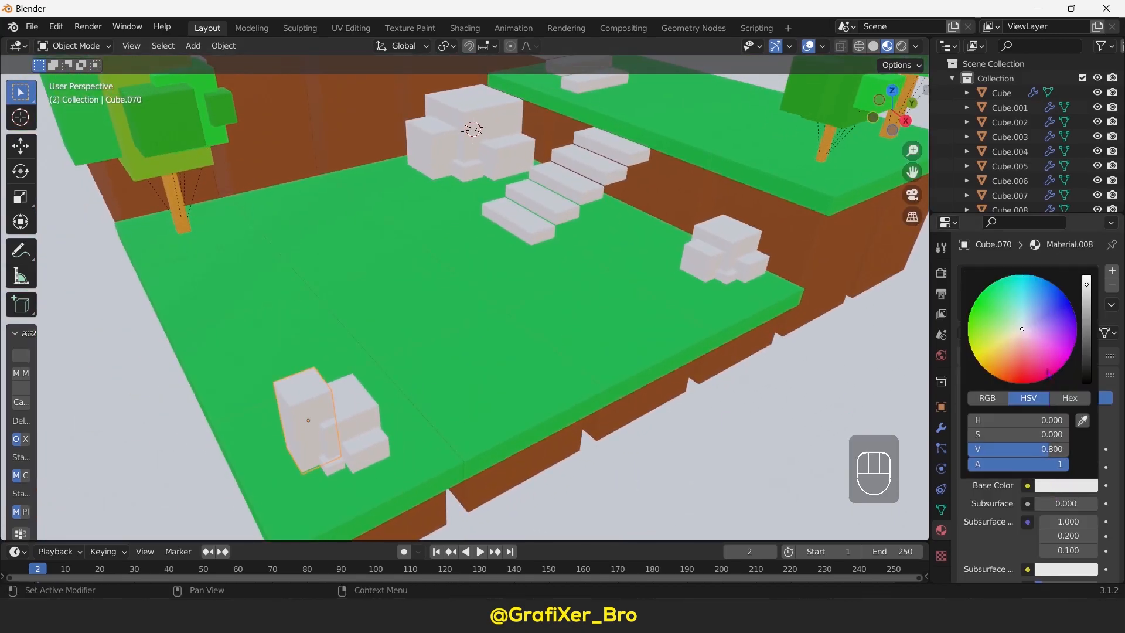
left_click(1036, 286)
left_click_drag(1037, 286, 1027, 284)
scroll(1009, 498, "down", 7)
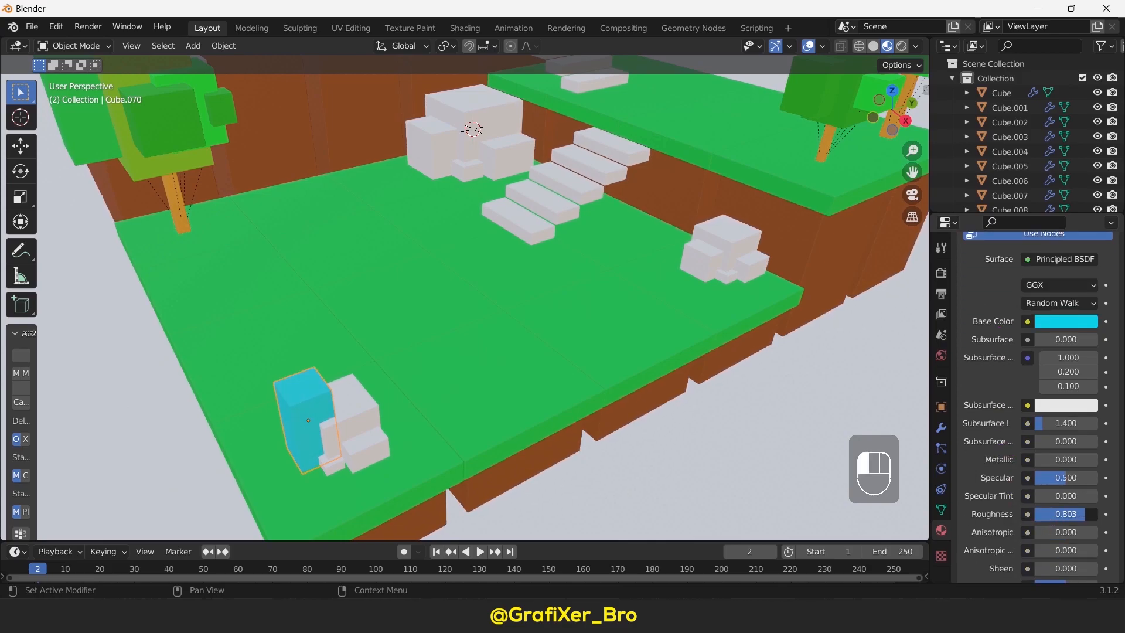
- Give the large cube beside the cyan one in the front rock cluster a new blue material
left_click(375, 416)
left_click(1004, 332)
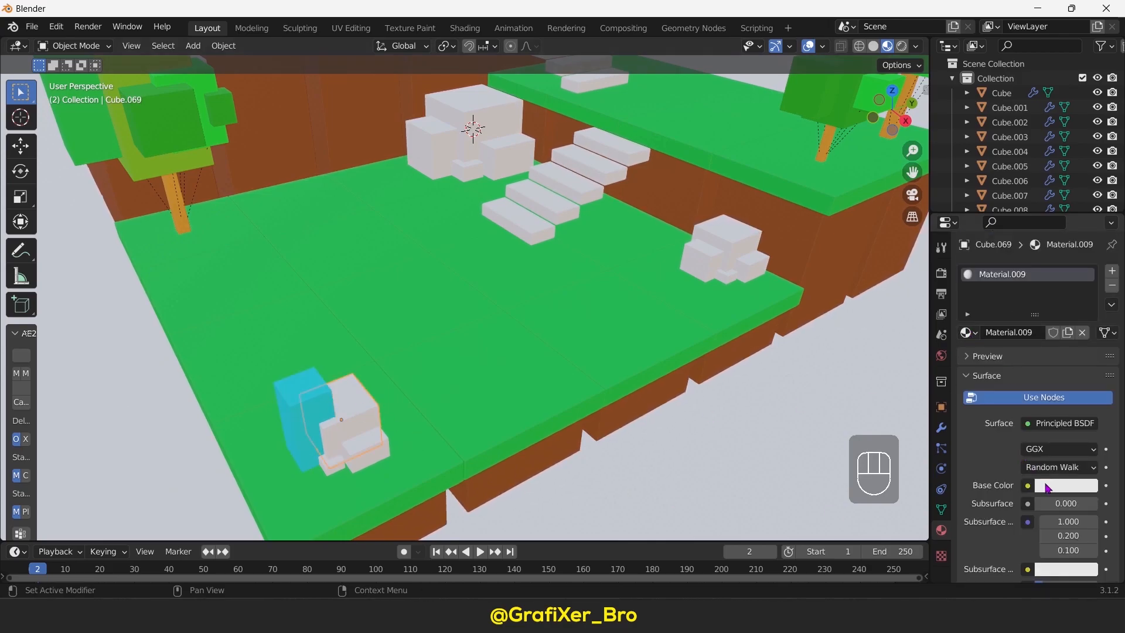
left_click(1065, 485)
left_click(988, 431)
scroll(998, 509, "down", 8)
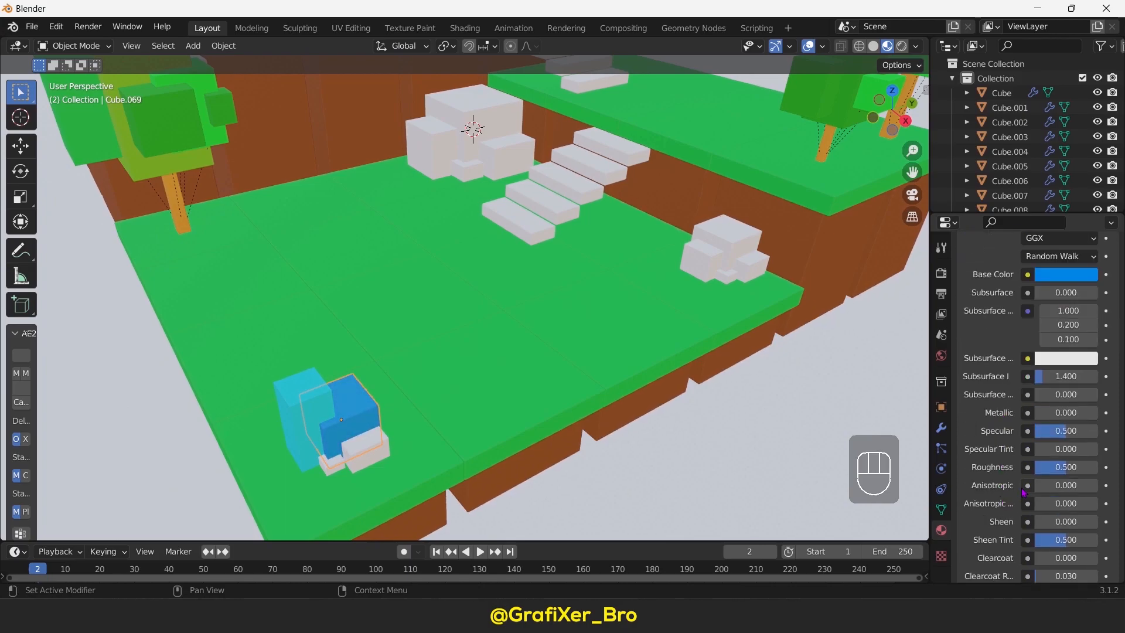
- Give the low front cube of the same rock cluster a new light blue material
left_click(360, 443)
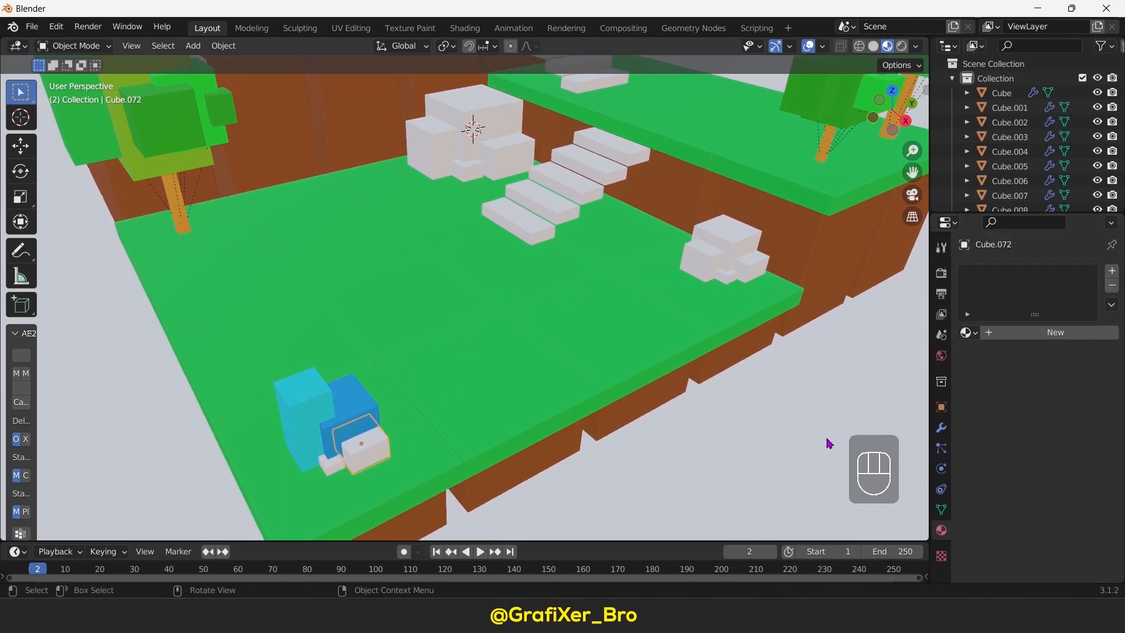
left_click(1028, 332)
left_click(1065, 485)
left_click(1028, 276)
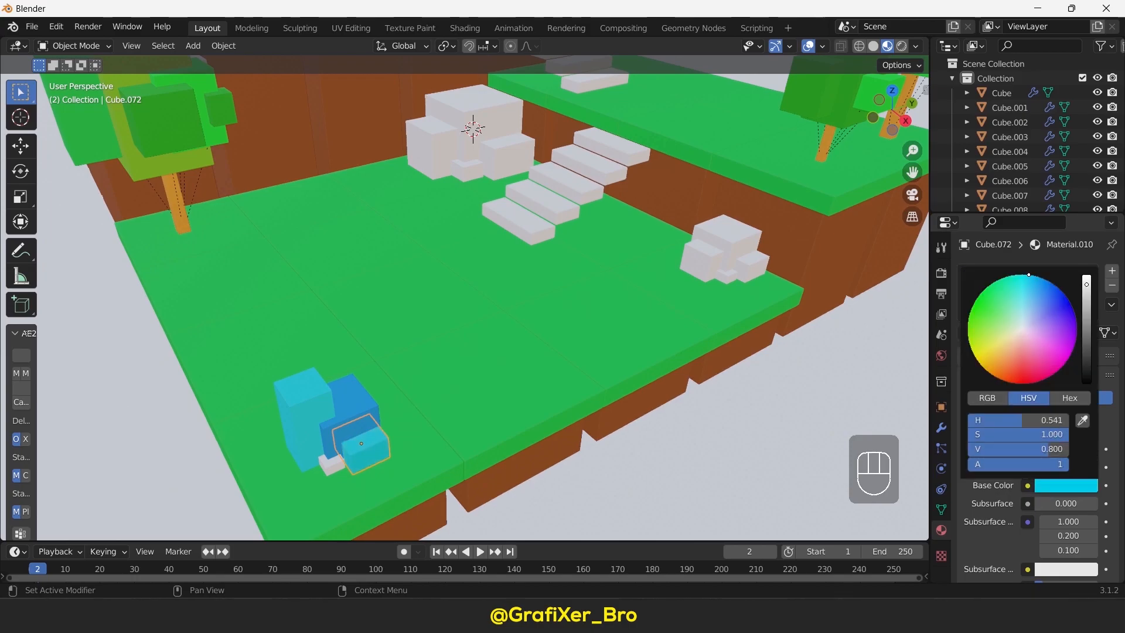
scroll(995, 541, "down", 8)
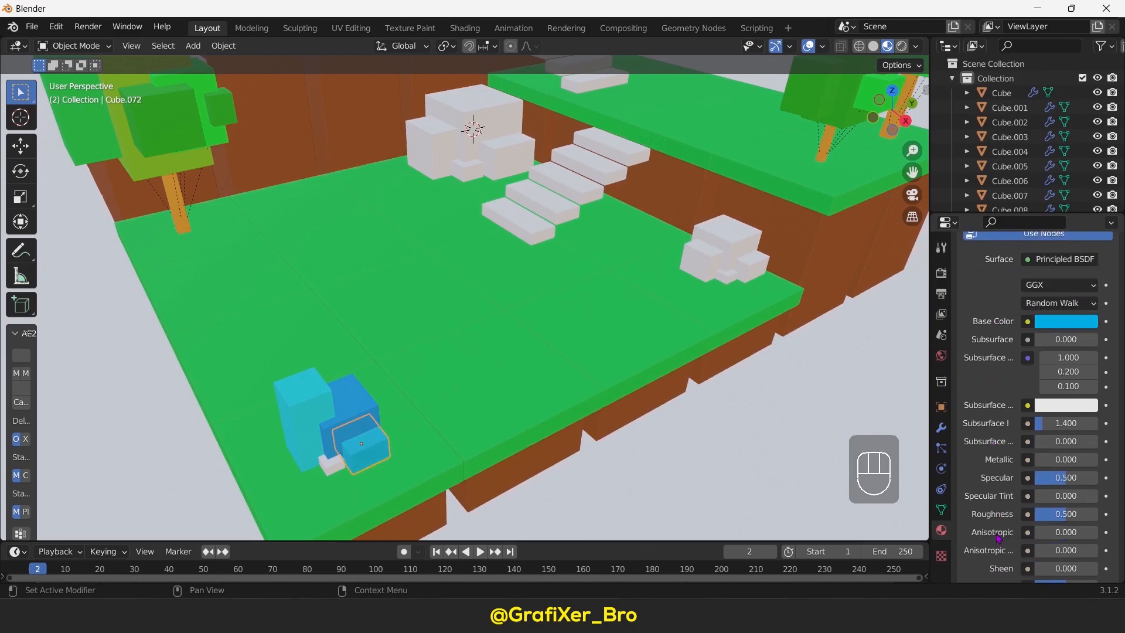
- Give the rock cluster's smallest cube a new deep blue material with roughness 0.812
left_click(332, 462)
left_click(967, 332)
left_click(850, 446)
left_click(1056, 394)
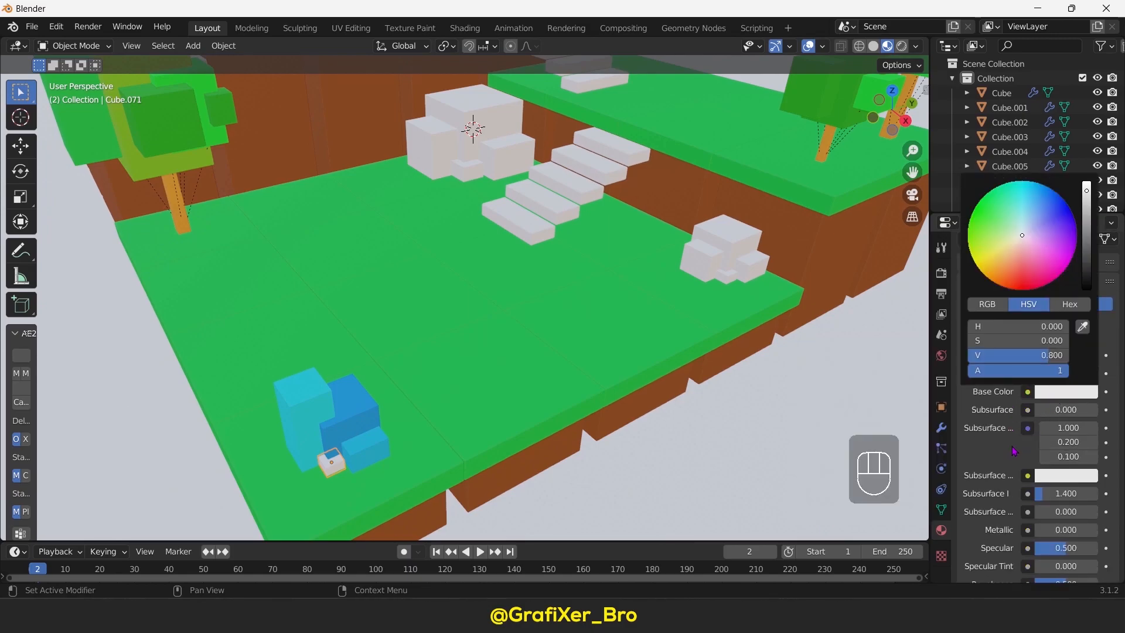
scroll(1006, 457, "down", 3)
left_click(1063, 323)
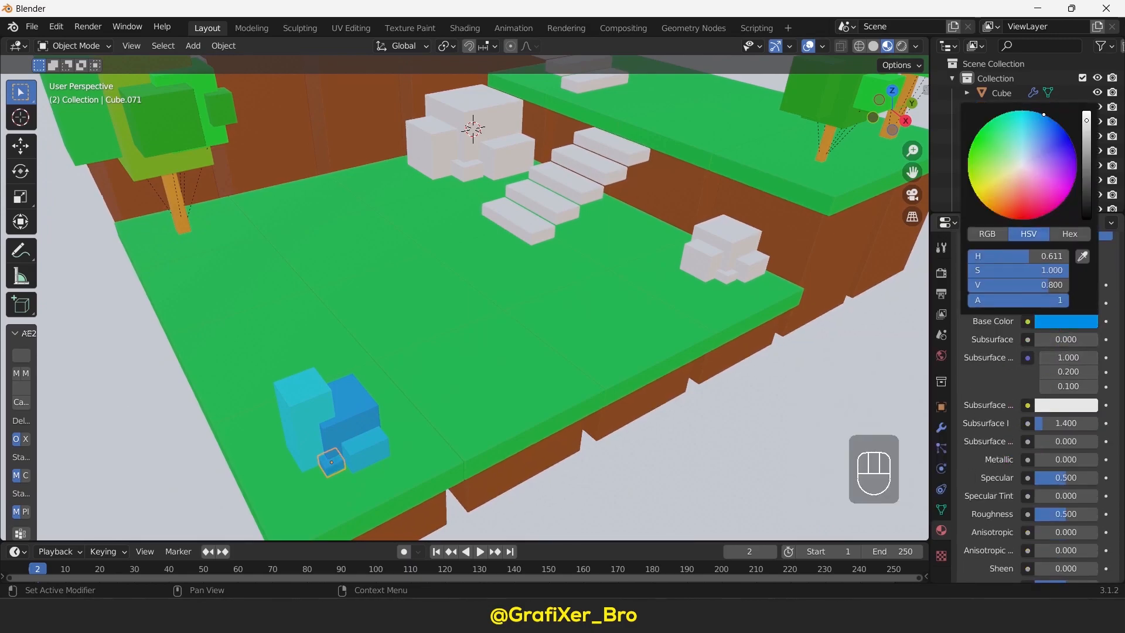
scroll(1007, 427, "down", 4)
left_click_drag(1065, 422, 1079, 422)
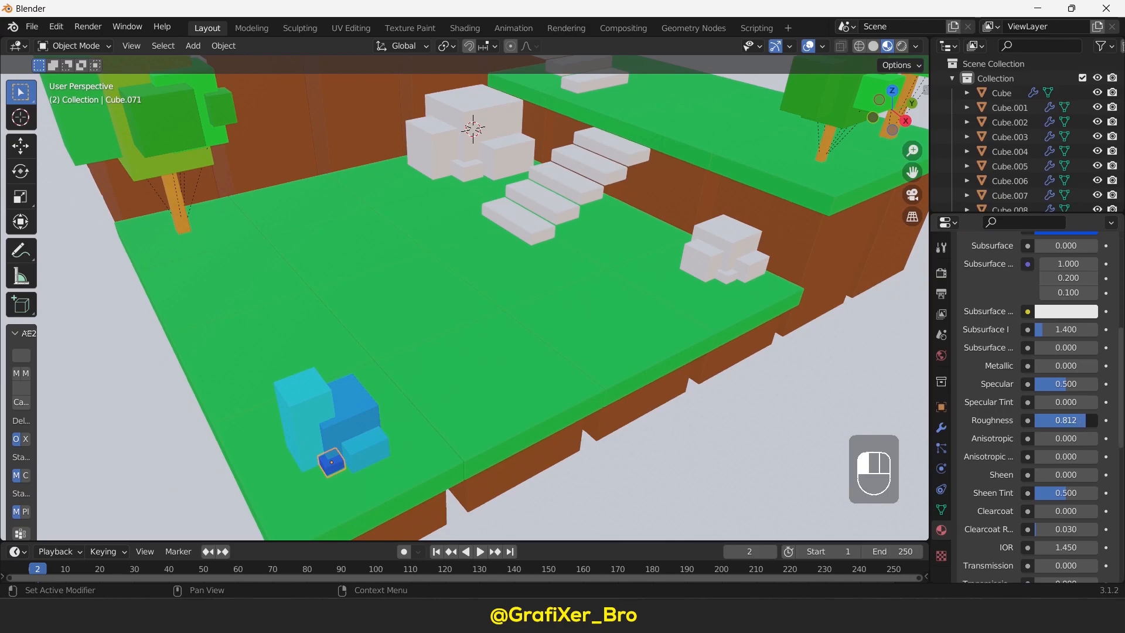
scroll(290, 397, "down", 1)
- Assign Material.011 to the largest cube of the rock cluster near the lower stairs and Material.008 to the cube nearest the steps
left_click(471, 141)
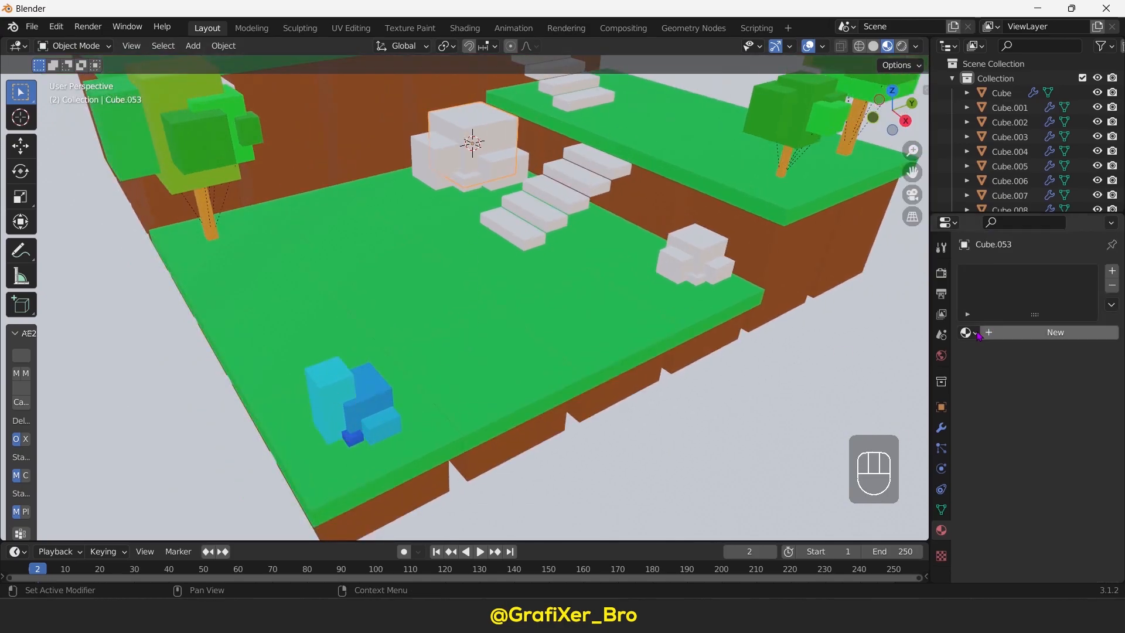
left_click(968, 333)
scroll(874, 467, "down", 3)
left_click(848, 481)
left_click(504, 165)
left_click(971, 332)
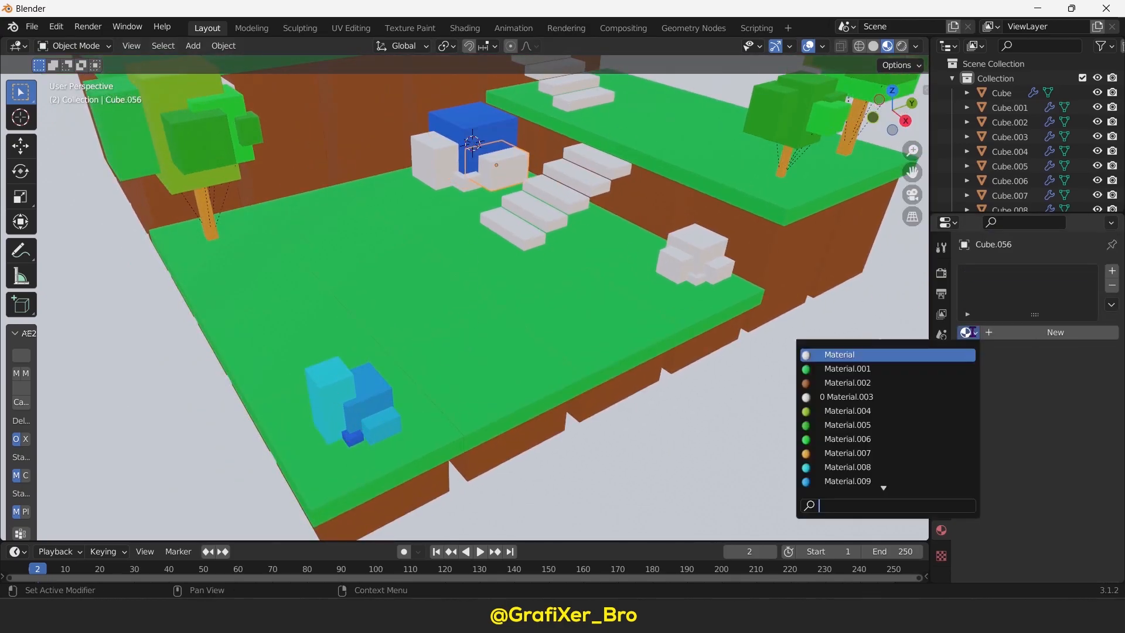
left_click(848, 467)
- Assign Material.009 to that cluster's cube farthest from the stairs and Material.010 to its small front cube
left_click(440, 159)
left_click(968, 333)
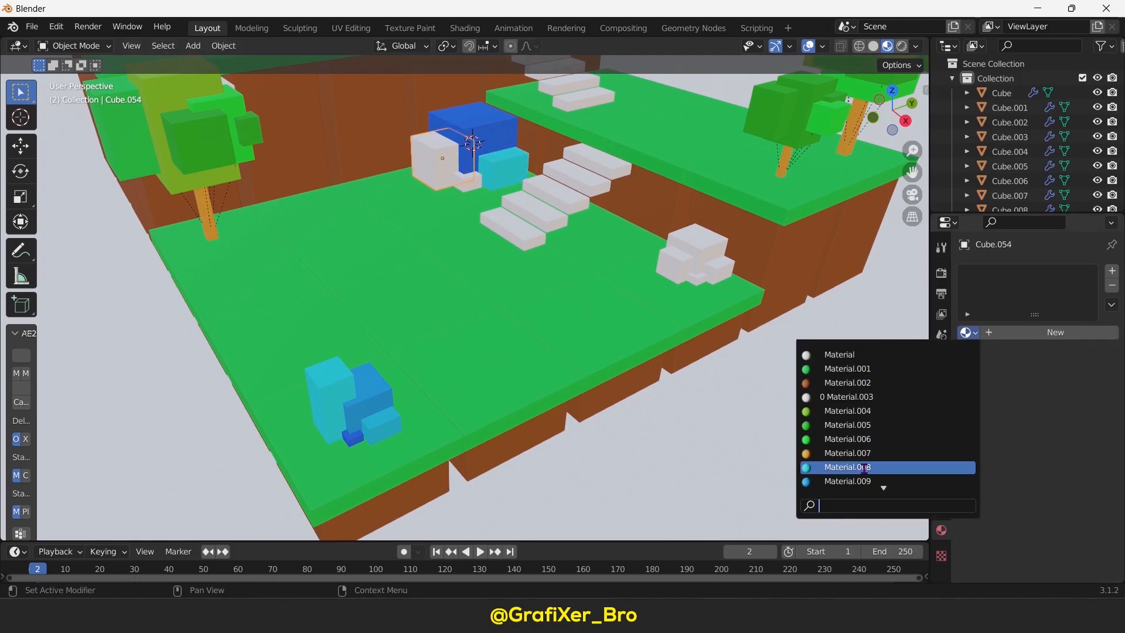
left_click(861, 481)
left_click(467, 181)
left_click(968, 332)
scroll(859, 469, "down", 2)
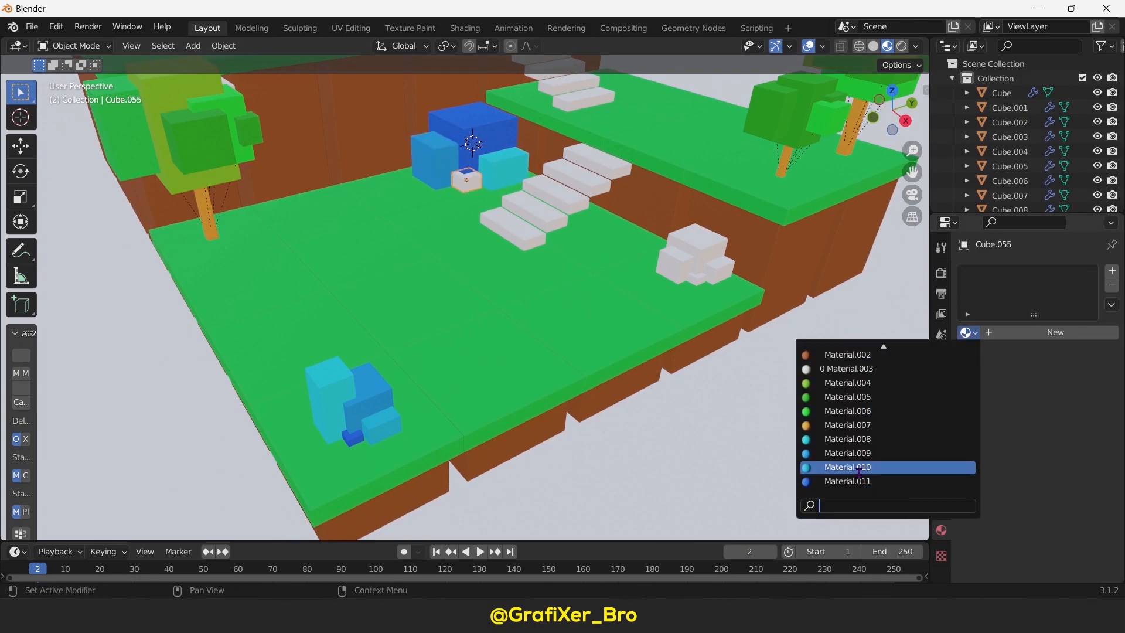
left_click(859, 467)
- In the rock cluster at the low platform's side edge, assign Material.008 to the top cube and Material.009 to the cube nearest the edge
left_click(703, 261)
left_click(968, 332)
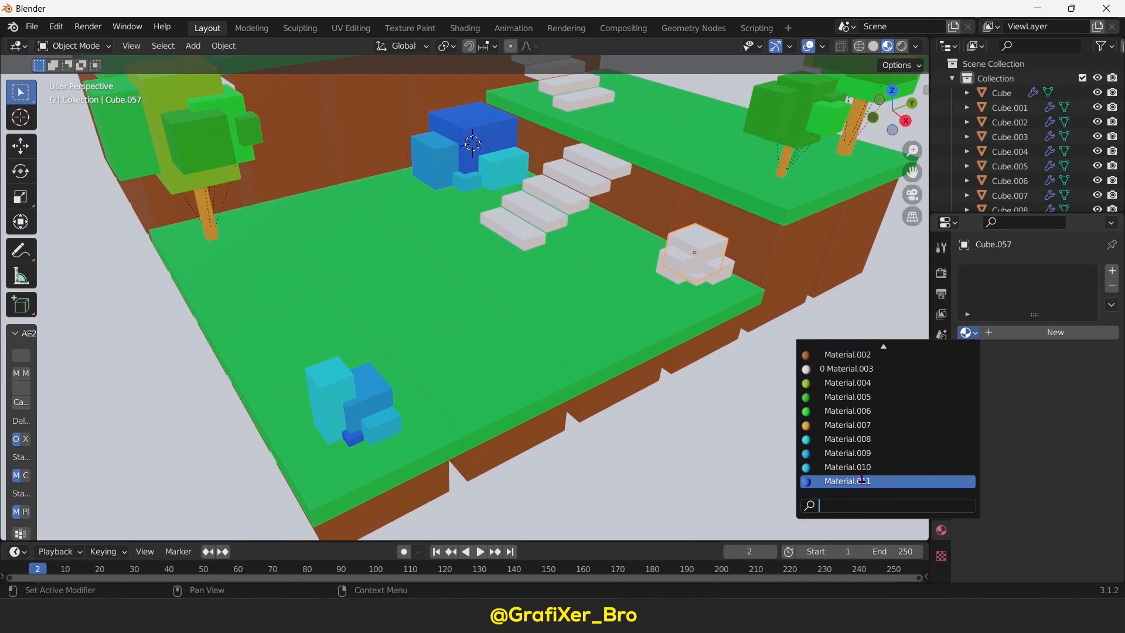
left_click(859, 453)
left_click(711, 268)
left_click(968, 333)
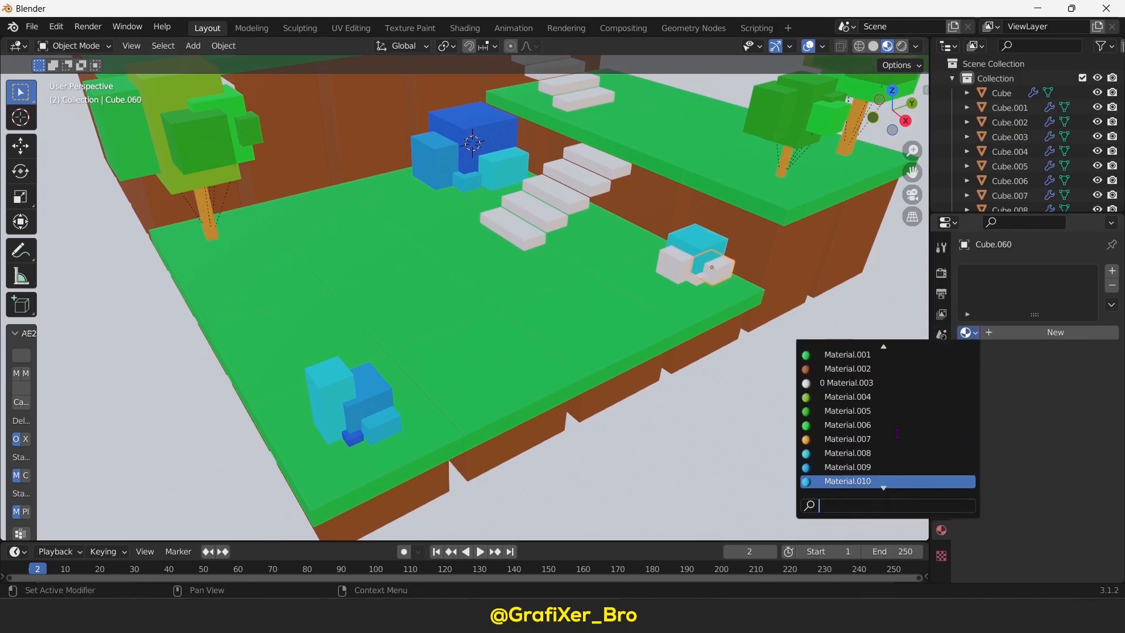
left_click(859, 467)
- Assign Material.010 to the side-edge cluster's inner cube and an existing blue material to its smallest cube
left_click(677, 261)
left_click(968, 332)
left_click(859, 467)
left_click(695, 278)
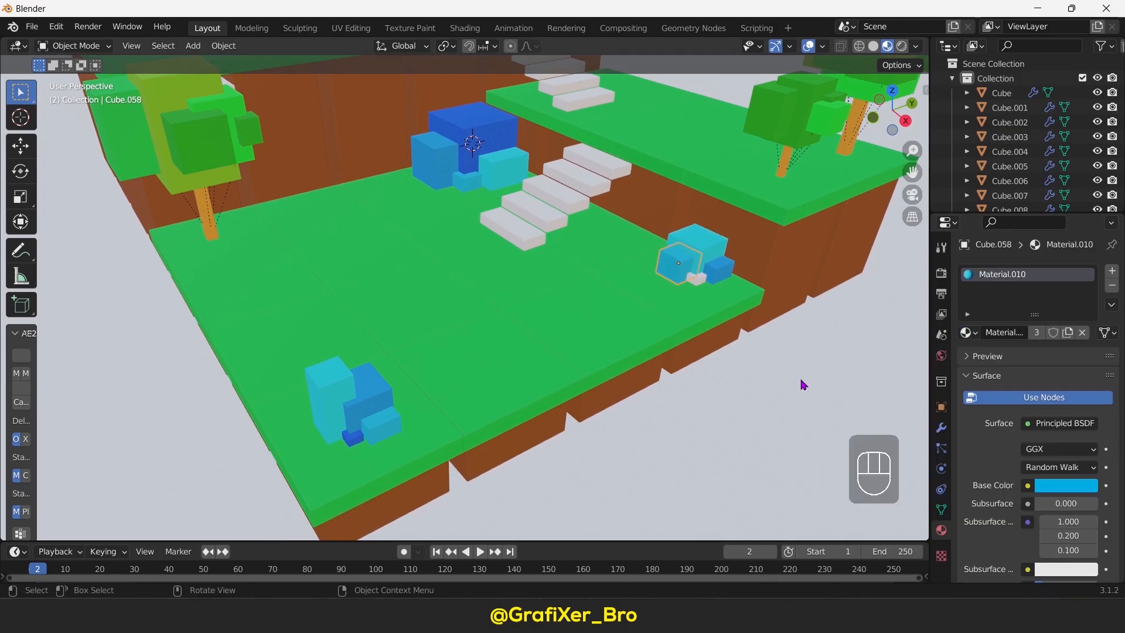
left_click(968, 332)
left_click(912, 465)
- Assign Material.005 to the uncolored foliage cube of the low platform's tree and Material.006 to the small middle-platform tree's uncolored foliage cube
middle_click_drag(793, 352, 330, 208)
left_click(279, 198)
left_click(301, 176)
left_click(966, 333)
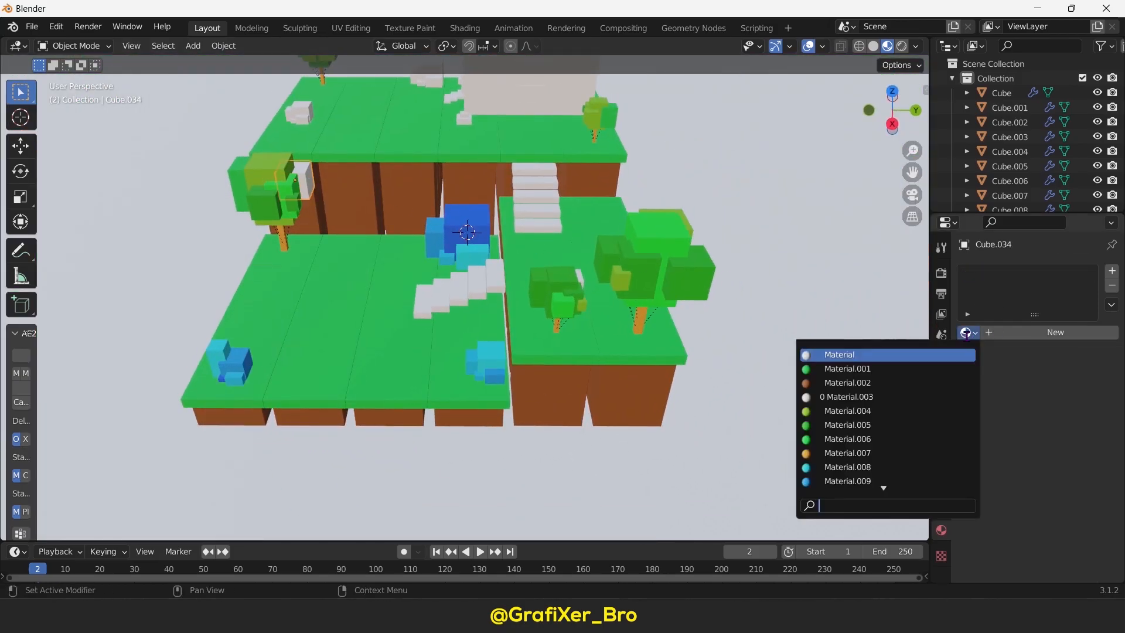
left_click(903, 424)
middle_click_drag(762, 410, 709, 346)
left_click(758, 314)
left_click(966, 332)
left_click(921, 439)
- In the rock cluster near the upper platform's edge, assign Material.011 to the largest cube and a lighter blue material to its side cube
middle_click_drag(246, 306, 594, 219, "shift")
middle_click_drag(328, 228, 385, 153)
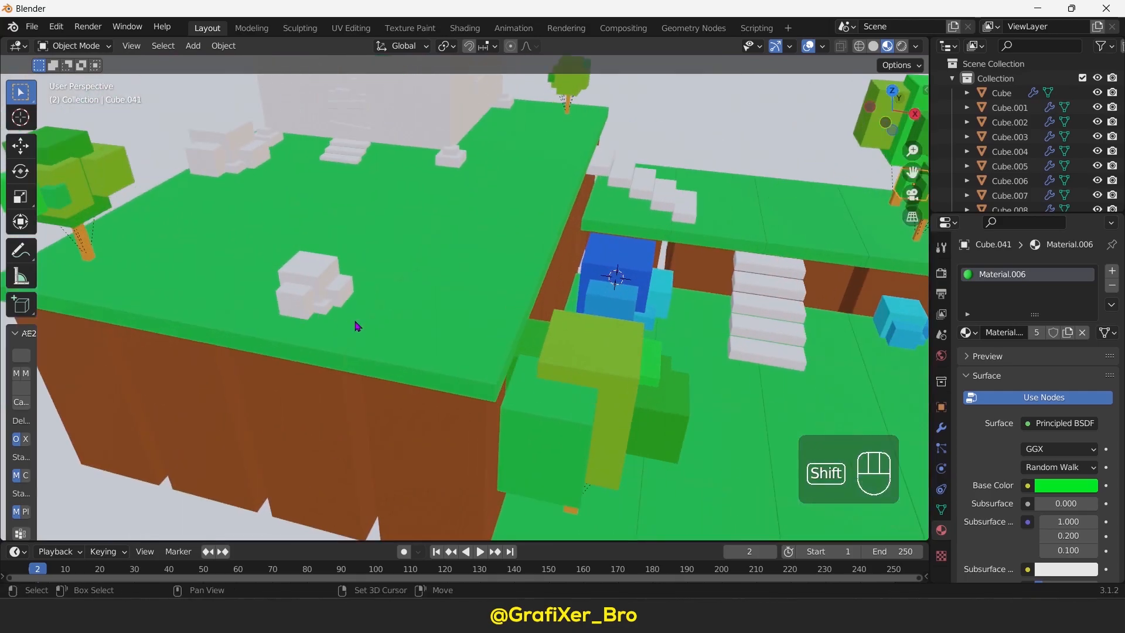
middle_click_drag(319, 321, 407, 344, "shift")
left_click(430, 306)
left_click(967, 332)
left_click(882, 478)
left_click(458, 321)
left_click(967, 332)
scroll(885, 436, "down", 2)
left_click(873, 467)
- Assign Material.009 to the upper-edge rock cluster's front cube and an existing blue material to its smallest cube
left_click(419, 331)
left_click(967, 331)
scroll(884, 437, "down", 1)
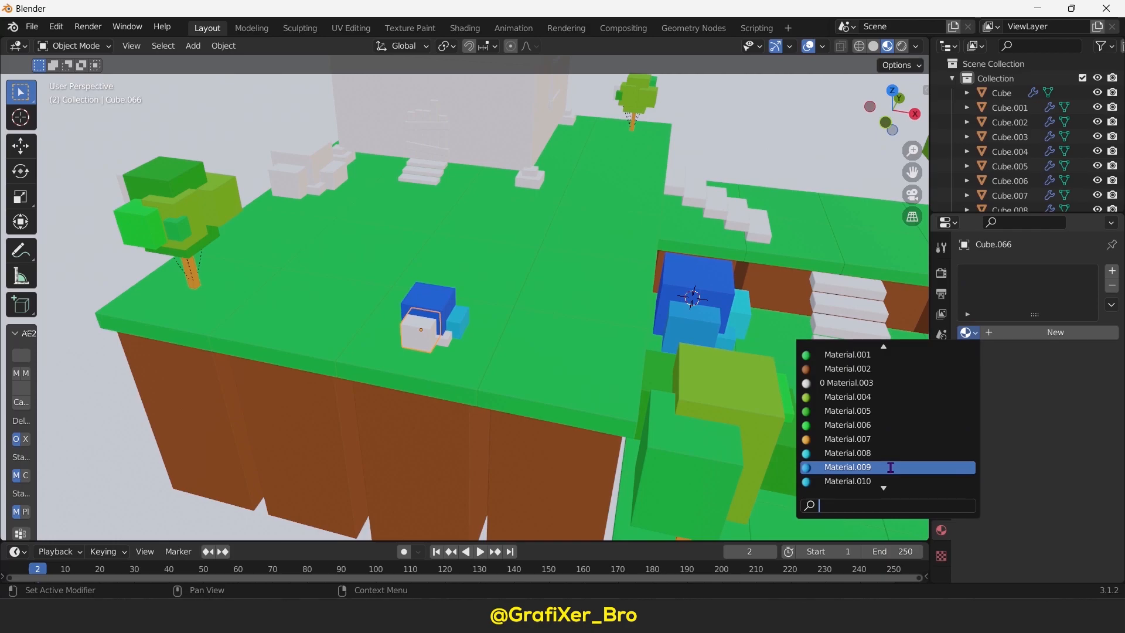
left_click(873, 467)
left_click(443, 335)
left_click(966, 332)
scroll(885, 453, "down", 2)
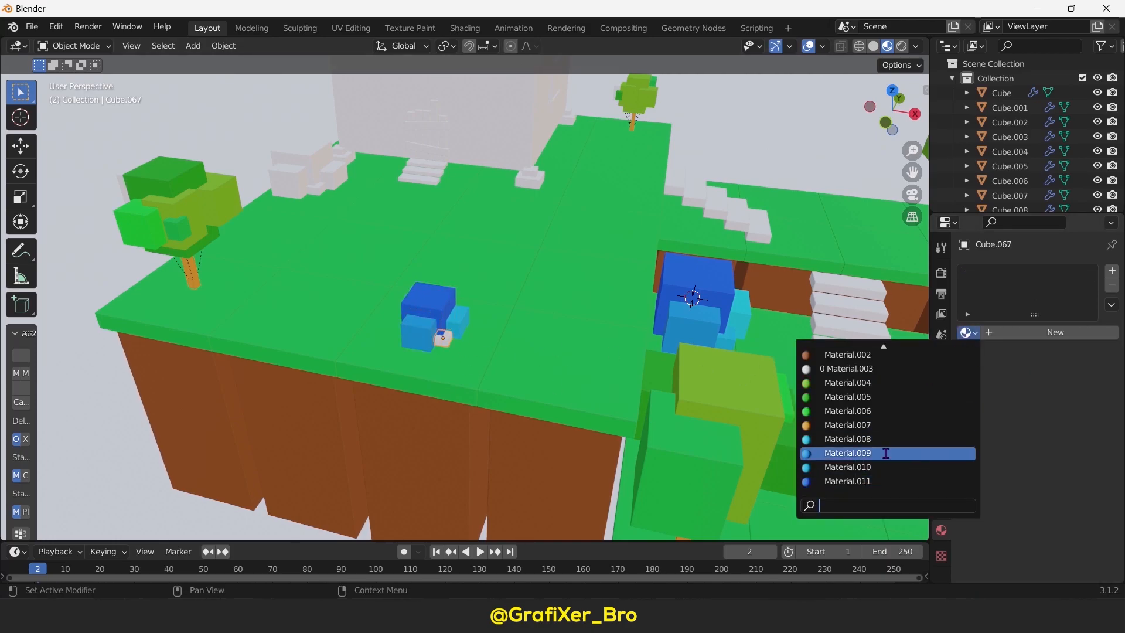
left_click(883, 457)
- In the rock cluster beside the building, assign light blue materials to the largest cube and the cube nearest the entrance
left_click(328, 166)
left_click(967, 332)
scroll(885, 436, "down", 2)
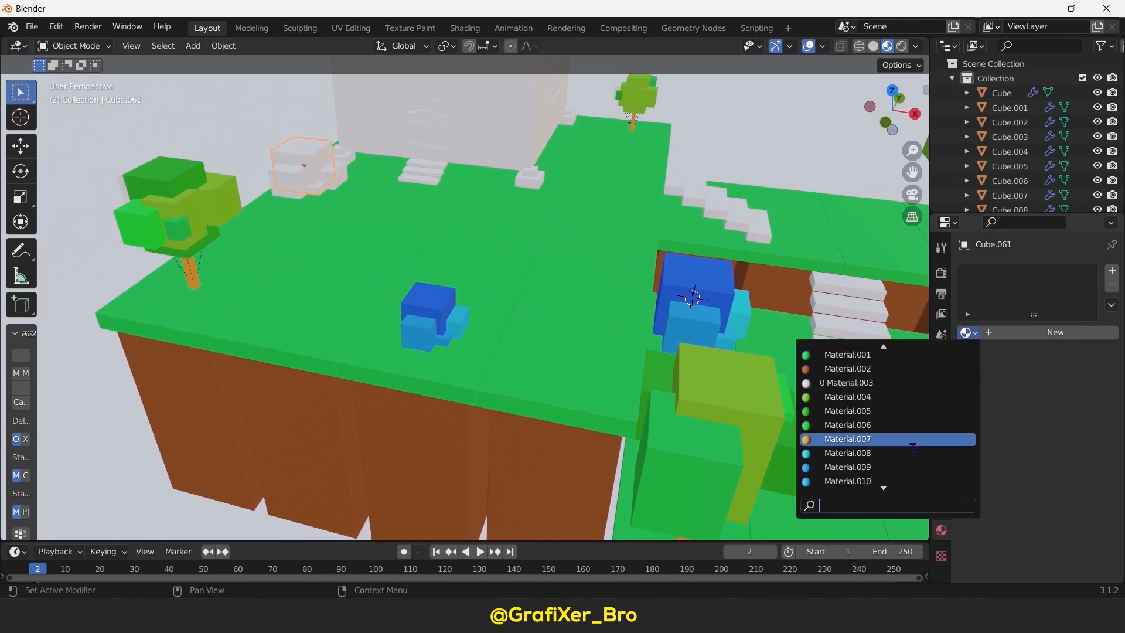
left_click(873, 439)
left_click(340, 168)
left_click(967, 332)
scroll(884, 428, "down", 2)
left_click(873, 439)
- Assign a dark blue material to that cluster's smallest cube and a medium blue one to the cube farthest from the building
left_click(316, 191)
left_click(966, 332)
left_click(873, 453)
left_click(293, 179)
left_click(967, 332)
left_click(873, 453)
- Assign the brown Material.002 to the building's entrance steps and to the staircase leading down from the upper platform
left_click(609, 243)
scroll(610, 244, "down", 4)
middle_click_drag(610, 244, 618, 237)
scroll(631, 347, "up", 4)
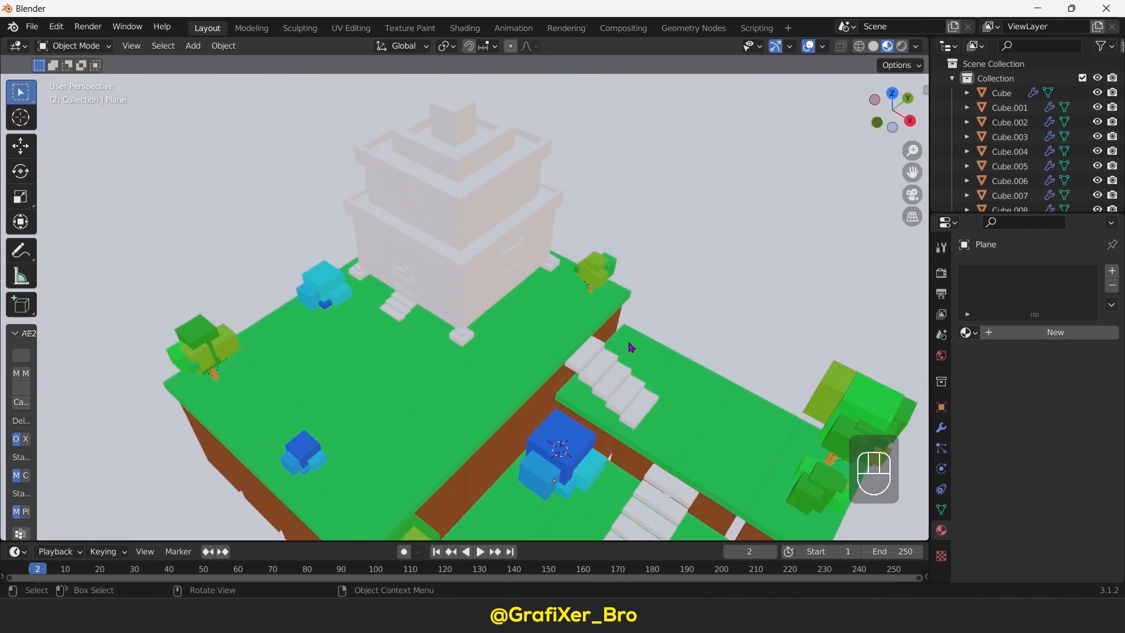
left_click(967, 332)
left_click(829, 383)
left_click(610, 380)
left_click(966, 332)
left_click(829, 382)
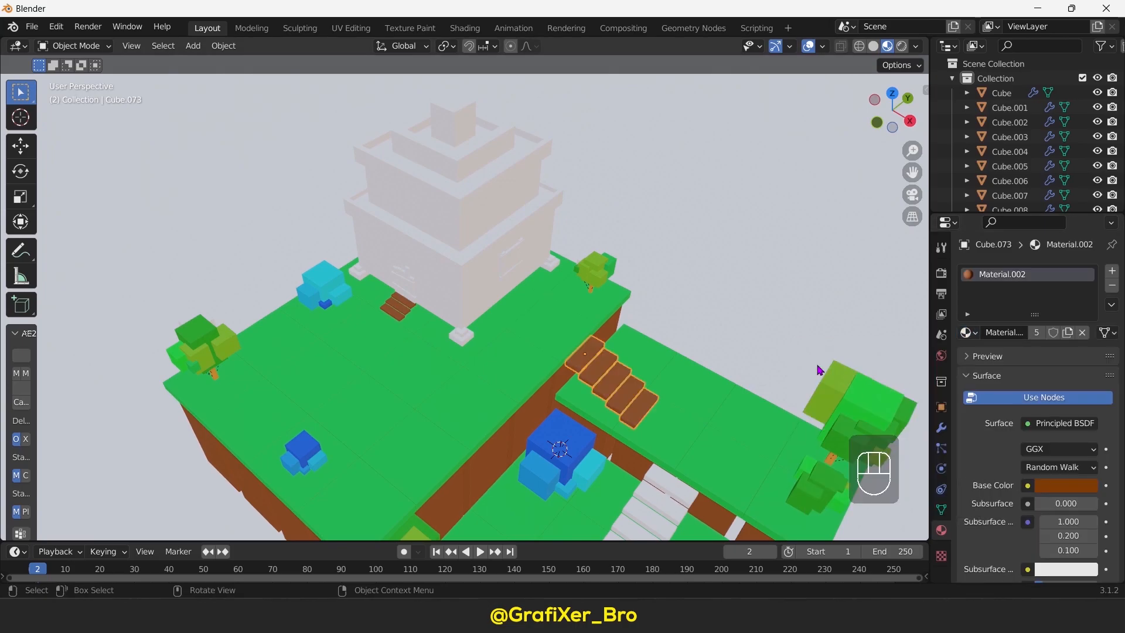
- Make the upper staircase's brown material a separate copy and brighten its base color
left_click(1069, 336)
left_click(1066, 485)
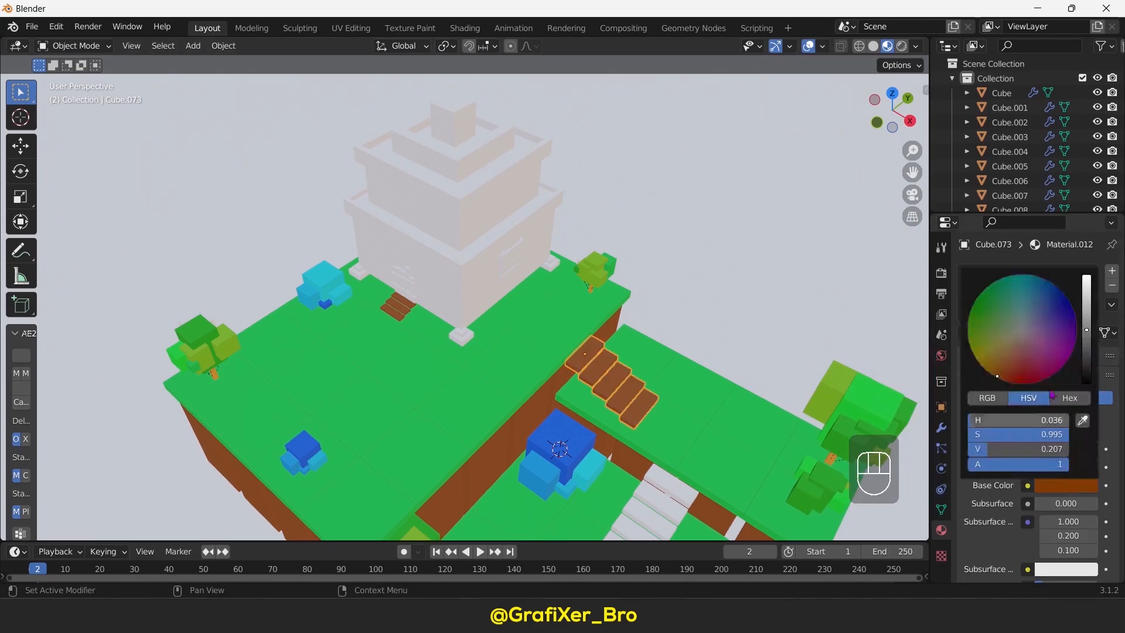
left_click(1088, 310)
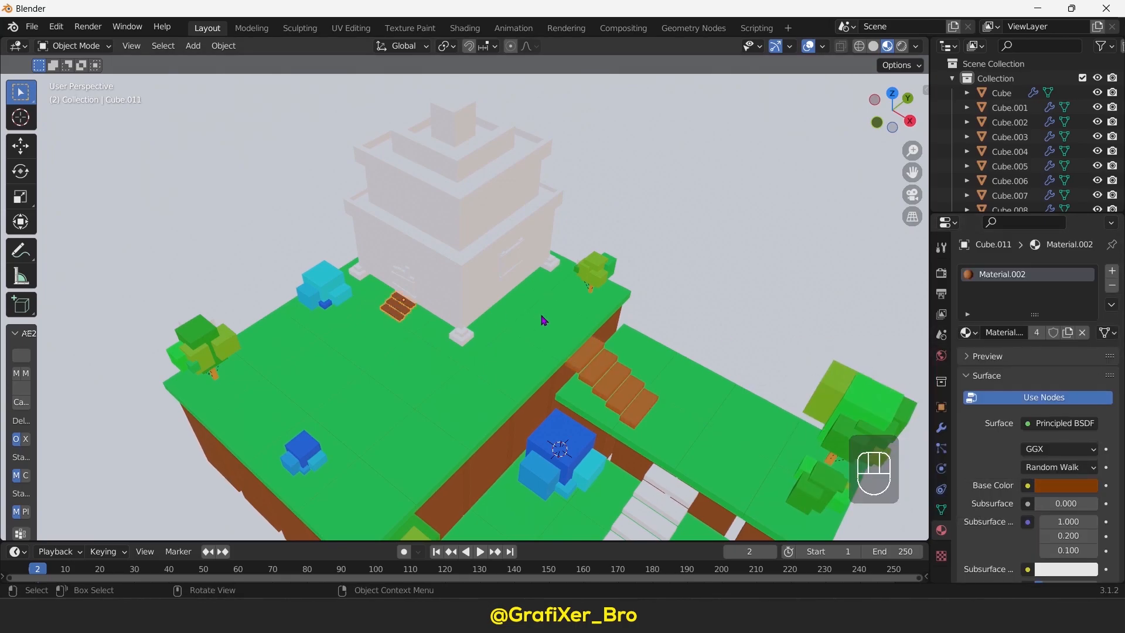
- Give the building's entrance steps their own copy of the brown material and set its base color value to about 0.488
left_click(1070, 335)
left_click(1066, 485)
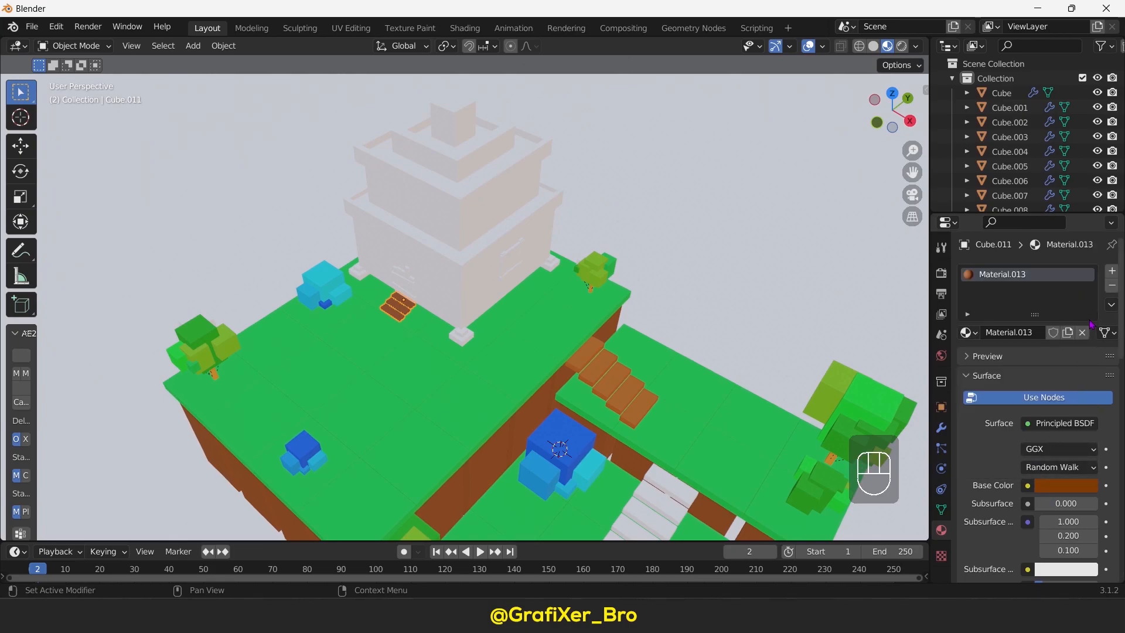
left_click(1066, 485)
left_click_drag(1088, 319, 1088, 304)
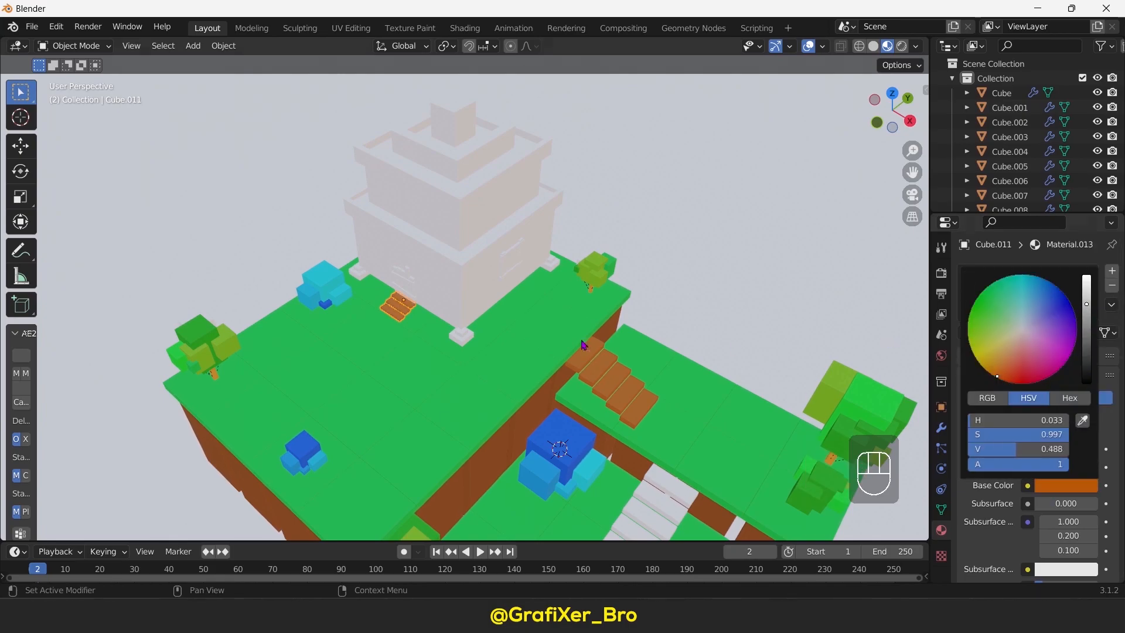
- Assign Material.013 to the two middle planks of the building's door
scroll(473, 330, "up", 1)
middle_click_drag(361, 344, 407, 317)
scroll(406, 317, "up", 4)
middle_click_drag(315, 316, 399, 428, "shift")
scroll(376, 416, "up", 1)
left_click(370, 421)
middle_click_drag(463, 415, 501, 325, "shift")
left_click(968, 333)
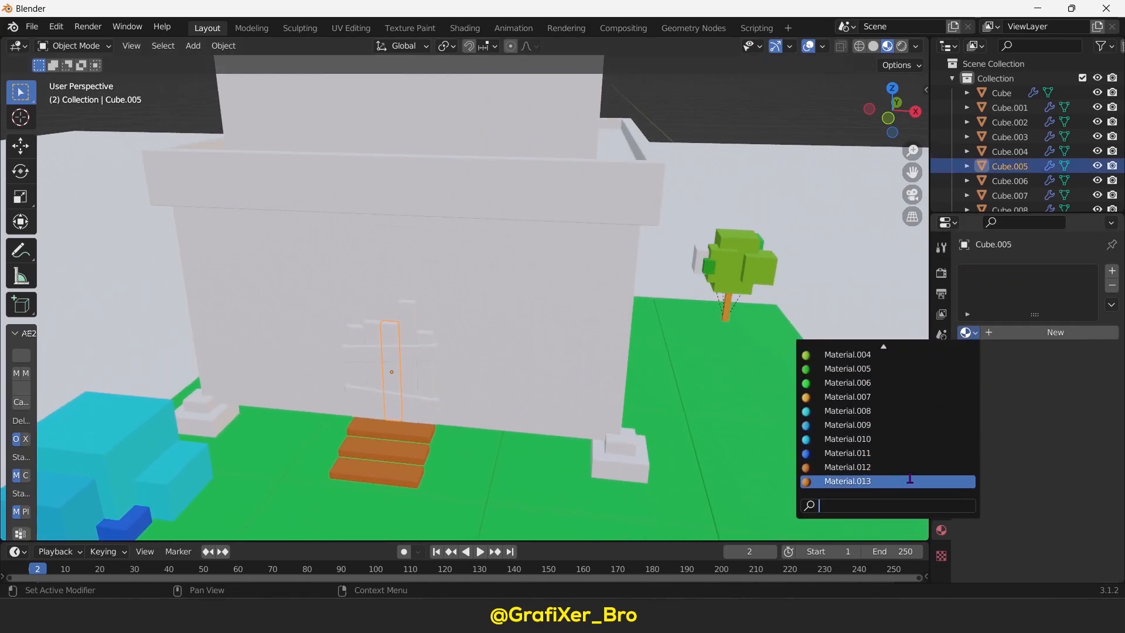
left_click(910, 480)
left_click(375, 370)
left_click(968, 332)
scroll(895, 481, "down", 2)
left_click(894, 480)
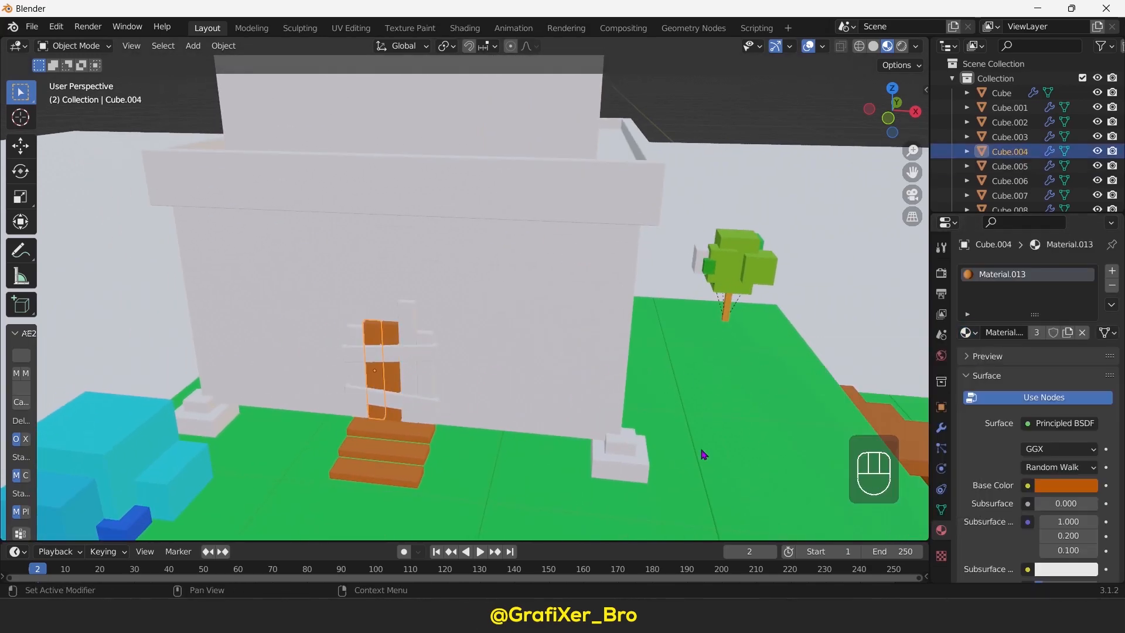
- Create a new material with a bright orange base color for the door's tallest plank
left_click(409, 371)
left_click(1005, 332)
left_click(1064, 484)
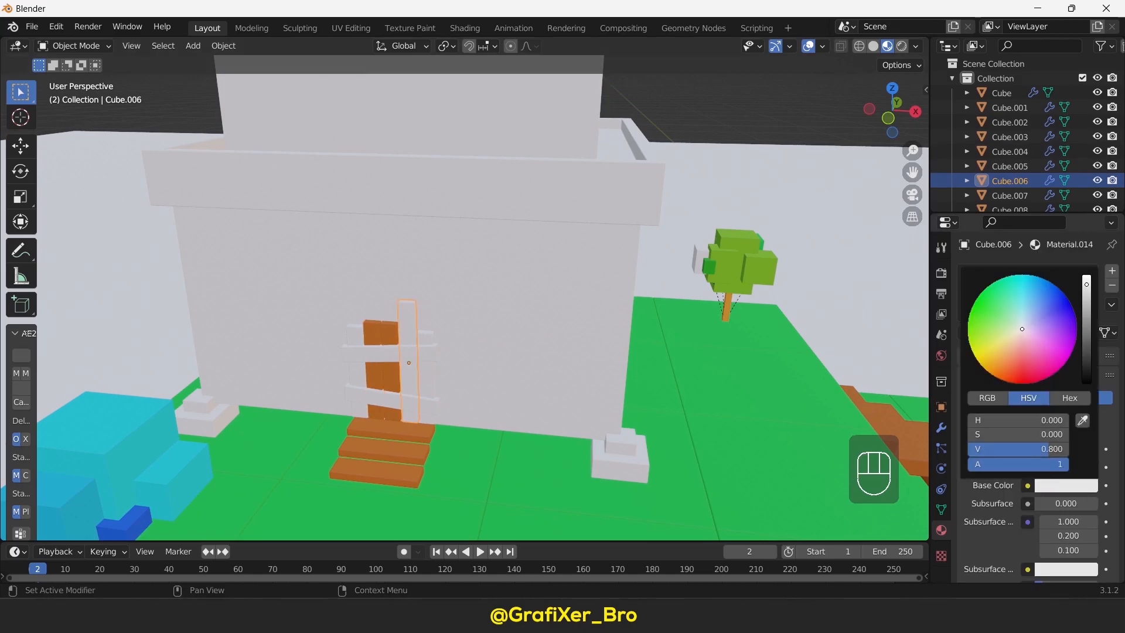
left_click(1035, 370)
- Assign Material.014 to the two outermost planks of the door
left_click(428, 338)
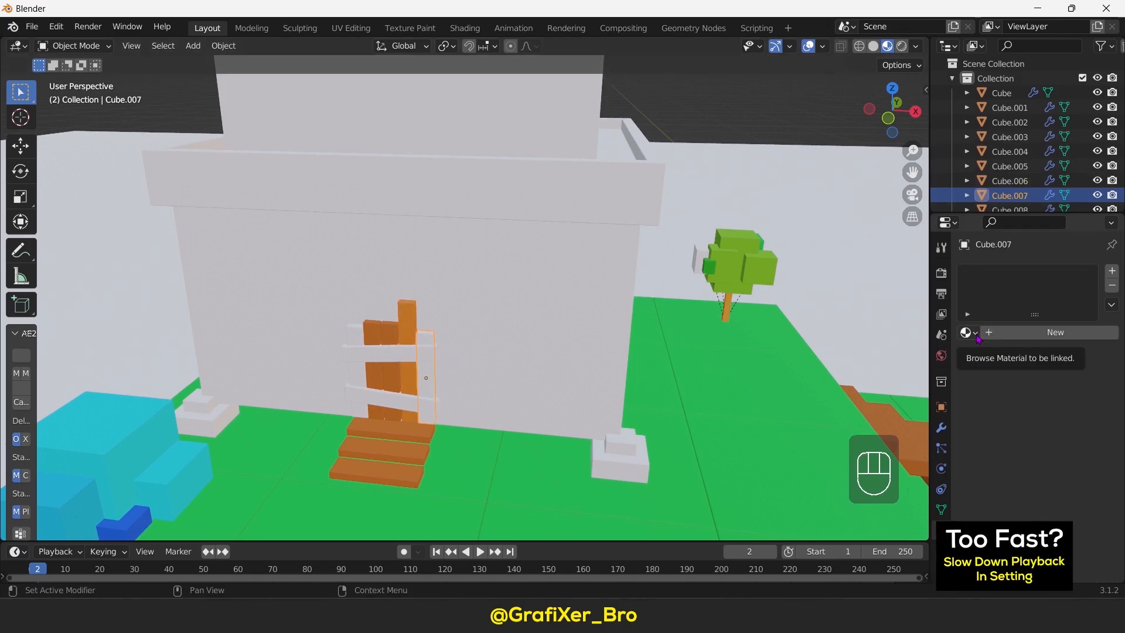
left_click(969, 333)
scroll(895, 457, "down", 2)
left_click(894, 481)
left_click(364, 350)
left_click(968, 333)
scroll(895, 457, "down", 2)
left_click(892, 478)
- Assign Material.013 to the upper and lower crossbars of the door
left_click(417, 353)
left_click(968, 332)
scroll(895, 457, "down", 2)
left_click(892, 479)
left_click(391, 398)
left_click(968, 332)
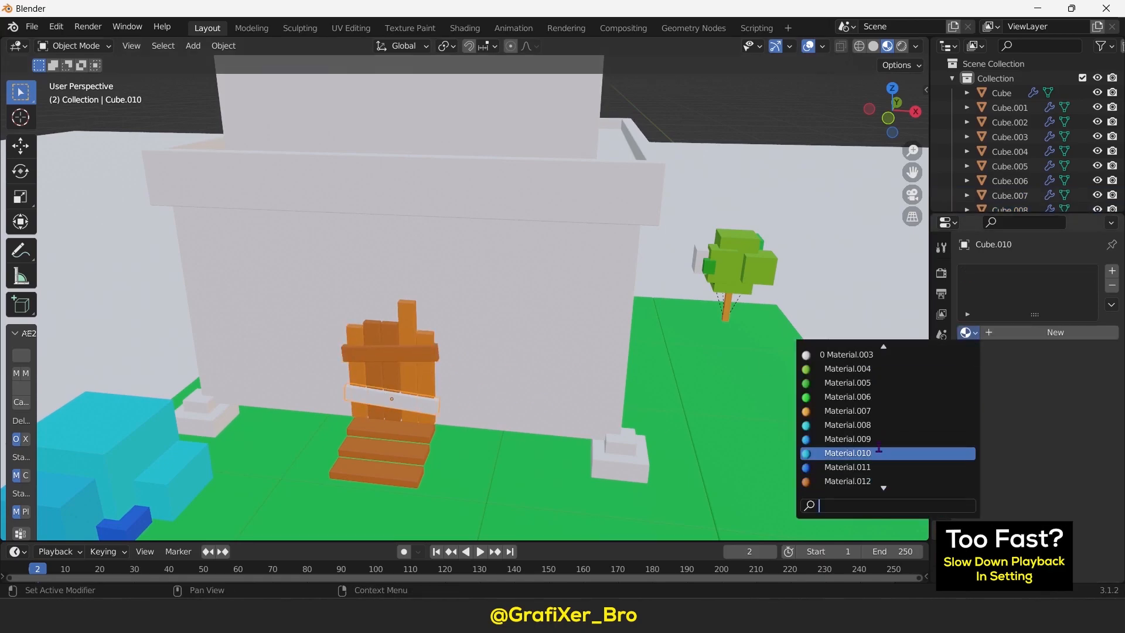
left_click(862, 467)
- Assign Material.013 to the top and bottom bars of the building's window frame
middle_click_drag(732, 398, 494, 376)
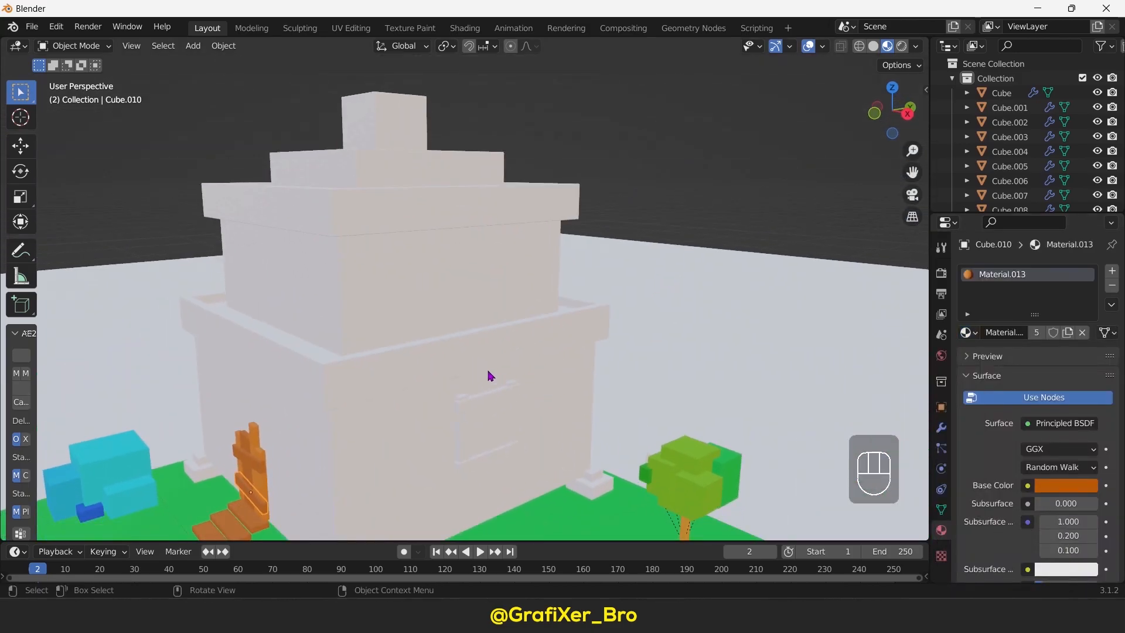
left_click(488, 396)
left_click(968, 333)
scroll(879, 411, "down", 3)
left_click(853, 464)
left_click(498, 455)
left_click(968, 333)
left_click(853, 481)
- Assign Material.014 to the two side bars of the window frame
left_click(461, 445)
left_click(968, 333)
left_click(861, 481)
left_click(513, 418)
left_click(968, 333)
left_click(854, 481)
- Create a new material with a pale cyan base color for the window pane
left_click(486, 426)
left_click(1031, 332)
left_click(1066, 485)
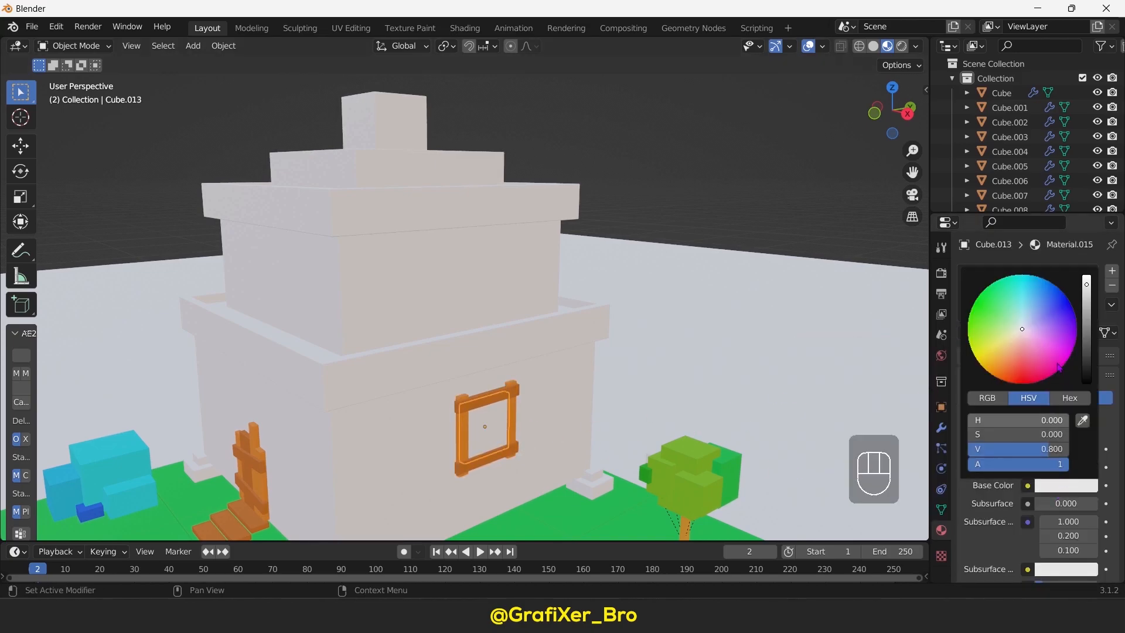
left_click_drag(1026, 434, 1046, 434)
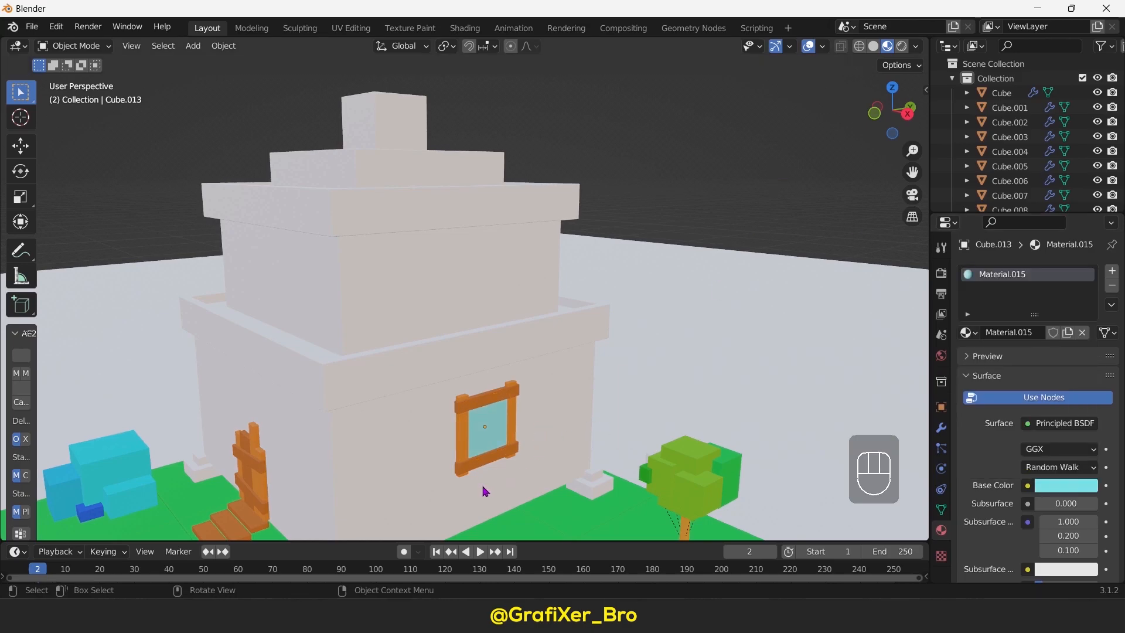
- Give the stepped feet at the building's corners a new dark brown material and adjust its roughness
middle_click_drag(462, 492, 402, 454, "shift")
left_click(403, 452)
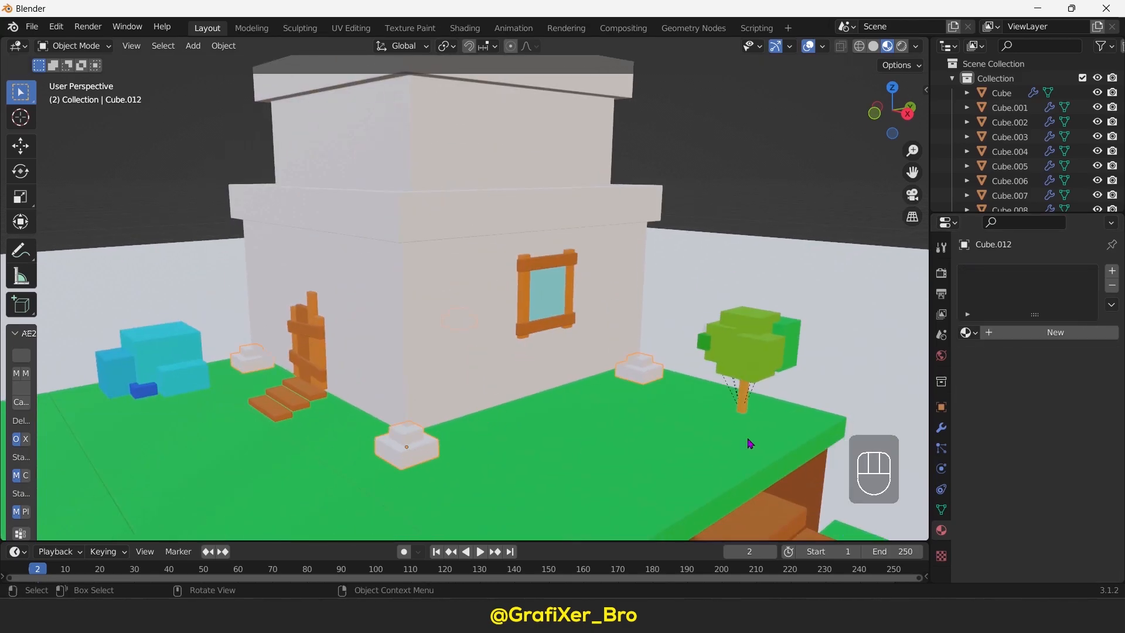
left_click(1022, 334)
scroll(1031, 352, "down", 3)
left_click(1055, 415)
left_click(999, 299)
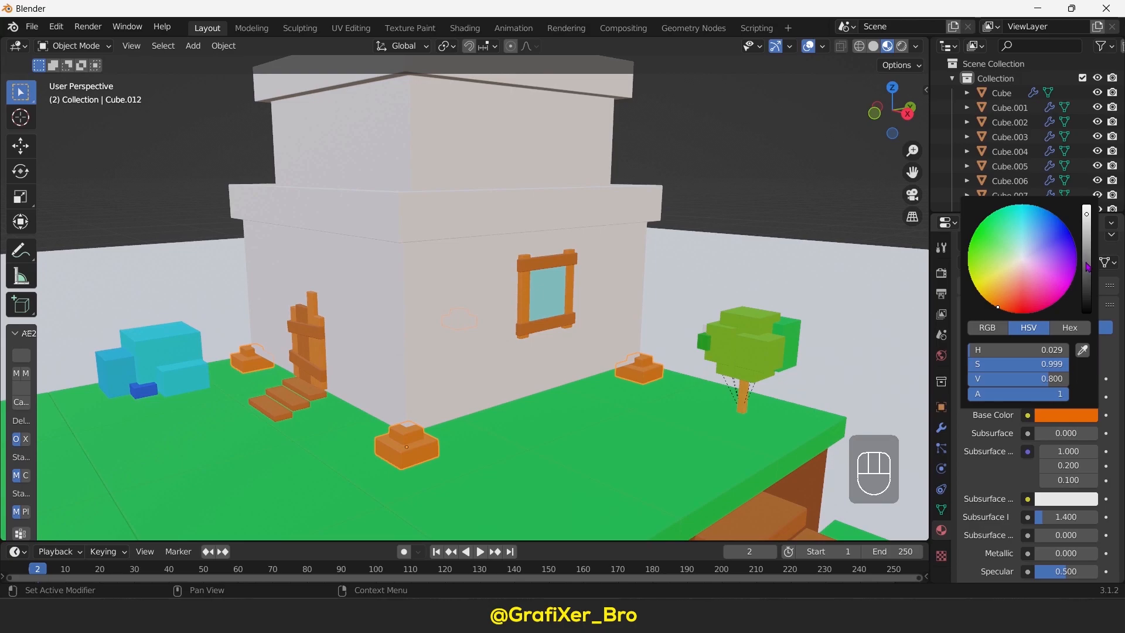
left_click_drag(1087, 260, 1087, 282)
scroll(999, 498, "down", 5)
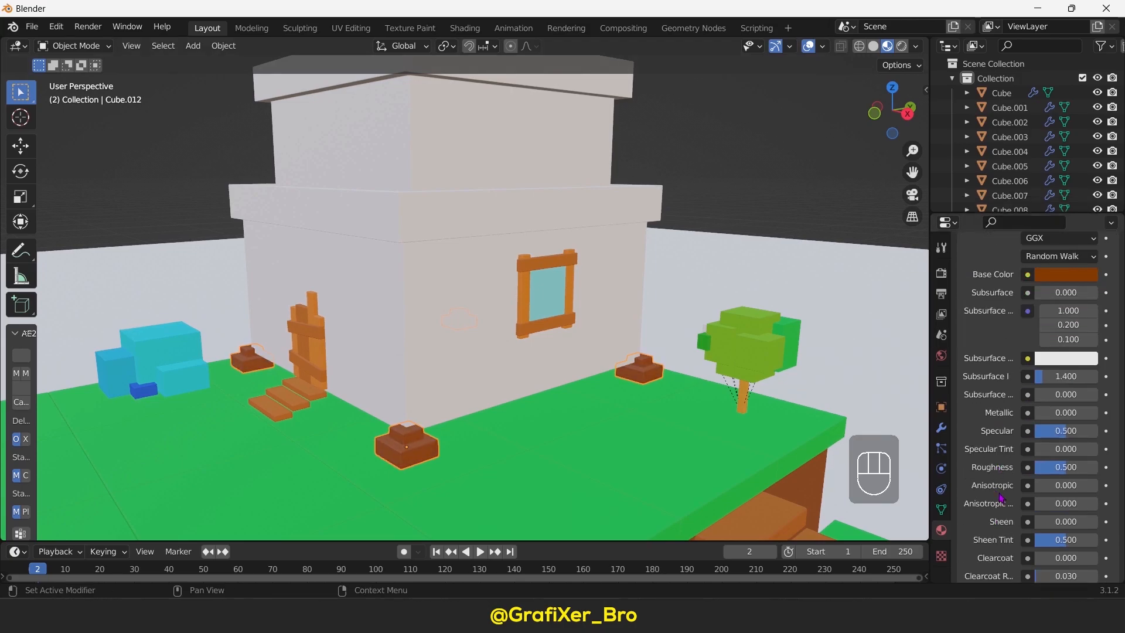
scroll(1002, 499, "down", 2)
left_click_drag(1086, 420, 1091, 420)
- Give the building body a new teal-green material with hue 0.397, saturation 1.000, value 0.795 and roughness about 0.82
middle_click_drag(476, 264, 467, 339)
left_click(499, 293)
scroll(498, 296, "down", 2)
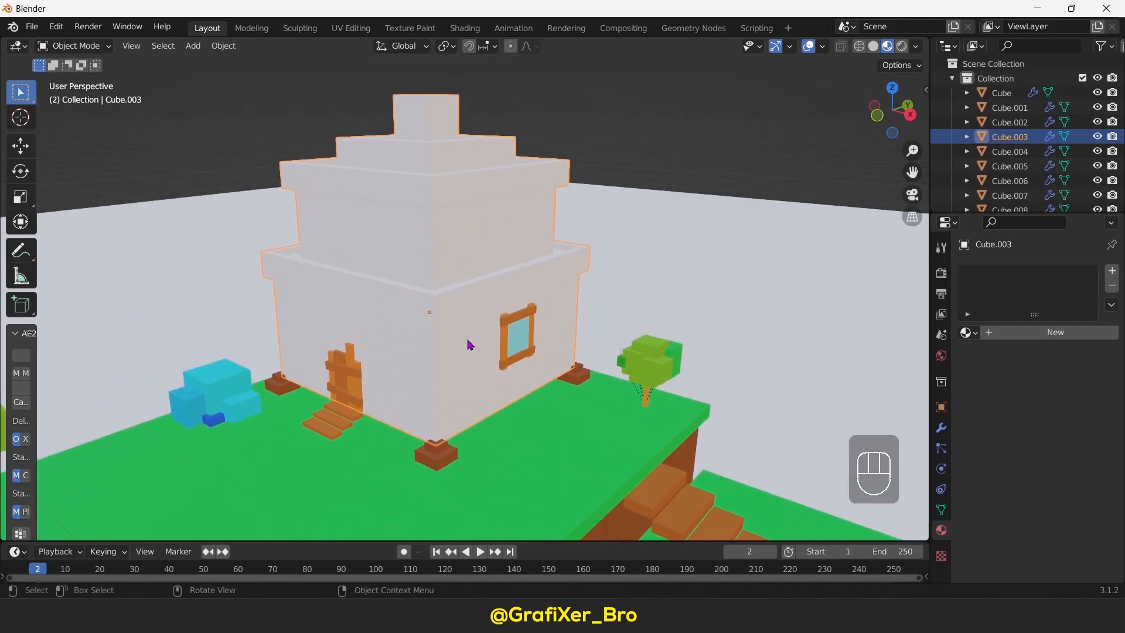
left_click(987, 331)
left_click(1070, 486)
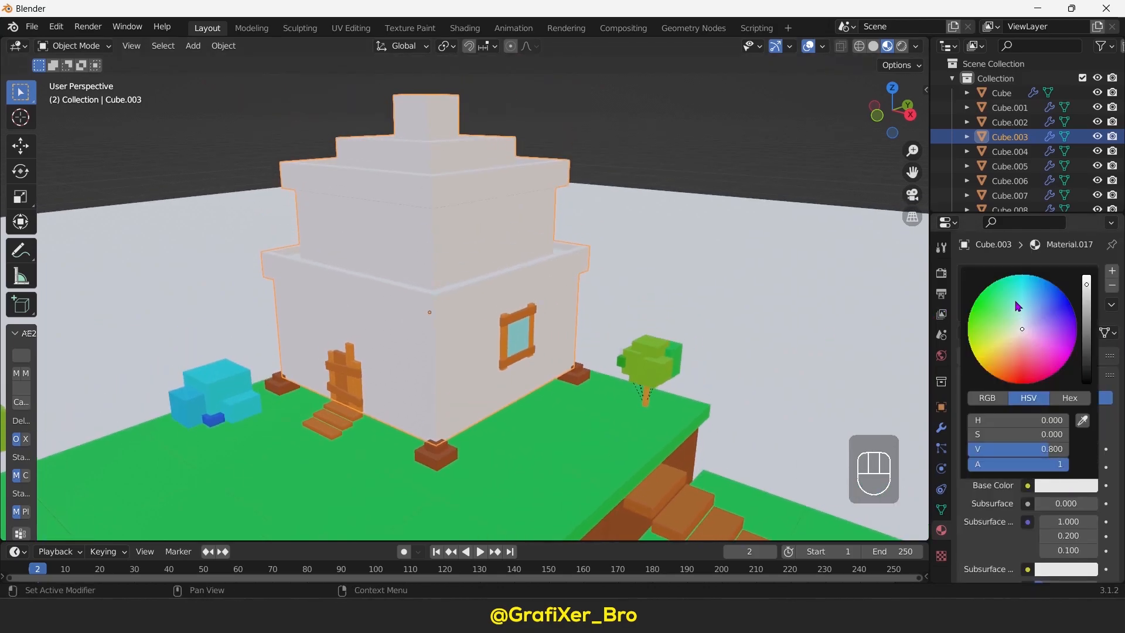
left_click(1002, 278)
left_click_drag(1086, 283, 1086, 285)
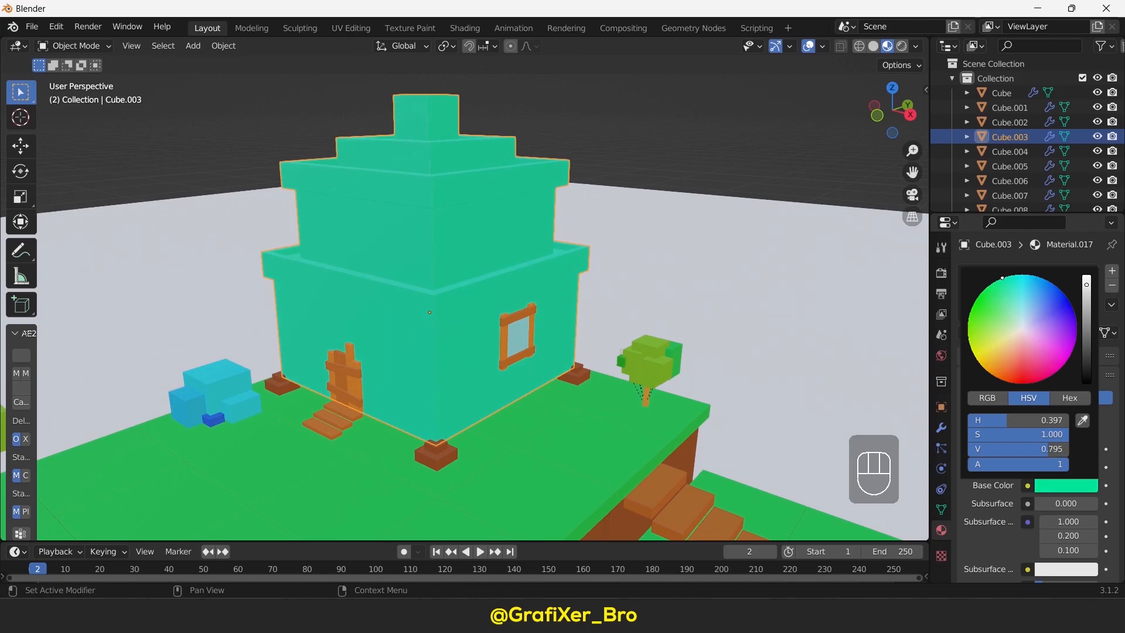
scroll(1067, 520, "down", 6)
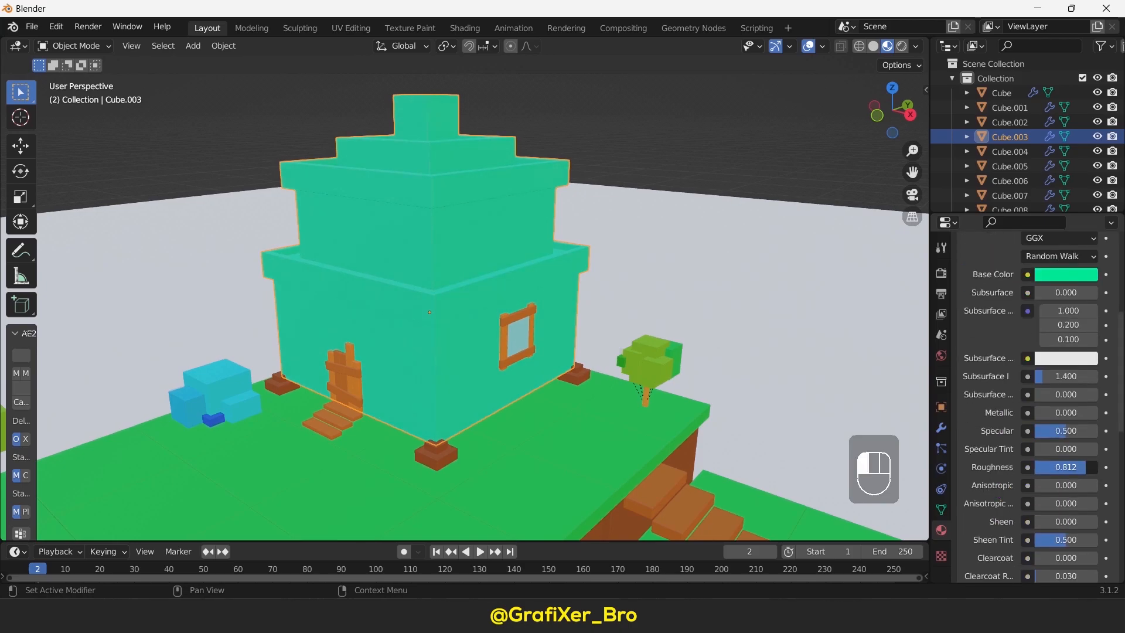
- Add a second material slot with Material.014 to the building and assign it to all face loops of the lower ledge
scroll(447, 398, "up", 2)
middle_click_drag(436, 357, 492, 375, "shift")
key("Tab")
left_click(424, 340, "alt+shift")
left_click(421, 337, "alt+shift")
left_click(420, 337, "alt+shift")
left_click(432, 365, "alt")
scroll(492, 375, "up", 2)
left_click(405, 369, "alt+shift")
middle_click_drag(405, 369, 463, 422)
left_click(405, 334, "alt+shift")
left_click(574, 288, "alt+shift")
key("ctrl+z")
scroll(463, 421, "up", 3)
scroll(530, 384, "up", 2)
middle_click_drag(486, 170, 530, 370, "shift")
left_click(530, 371, "shift")
scroll(1116, 275, "up", 8)
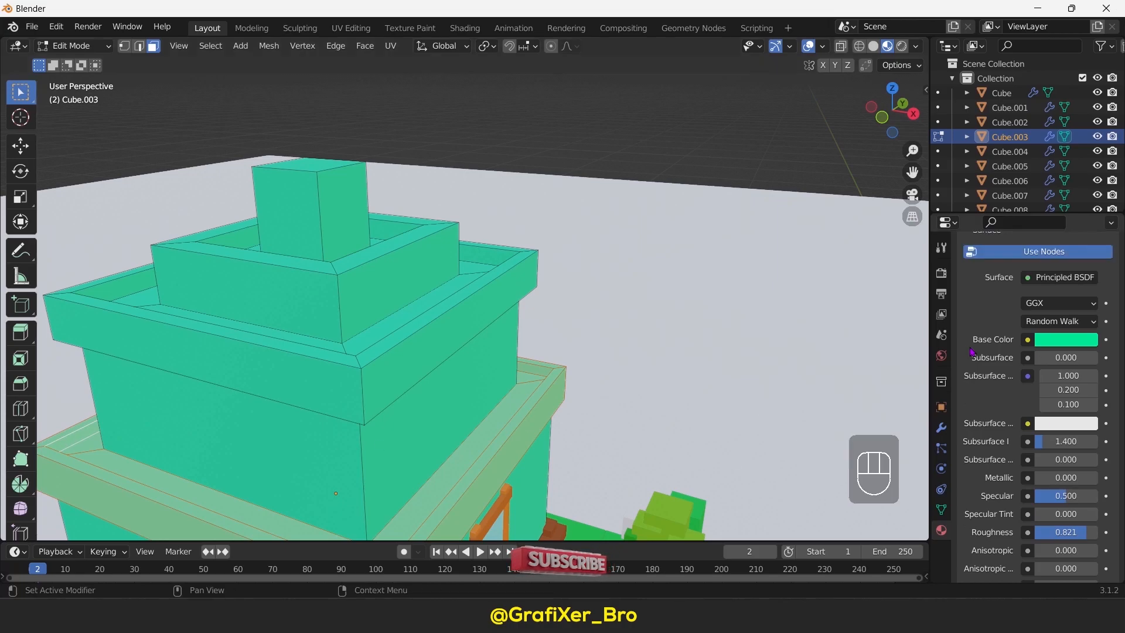
left_click(1111, 270)
left_click(967, 362)
scroll(871, 504, "down", 5)
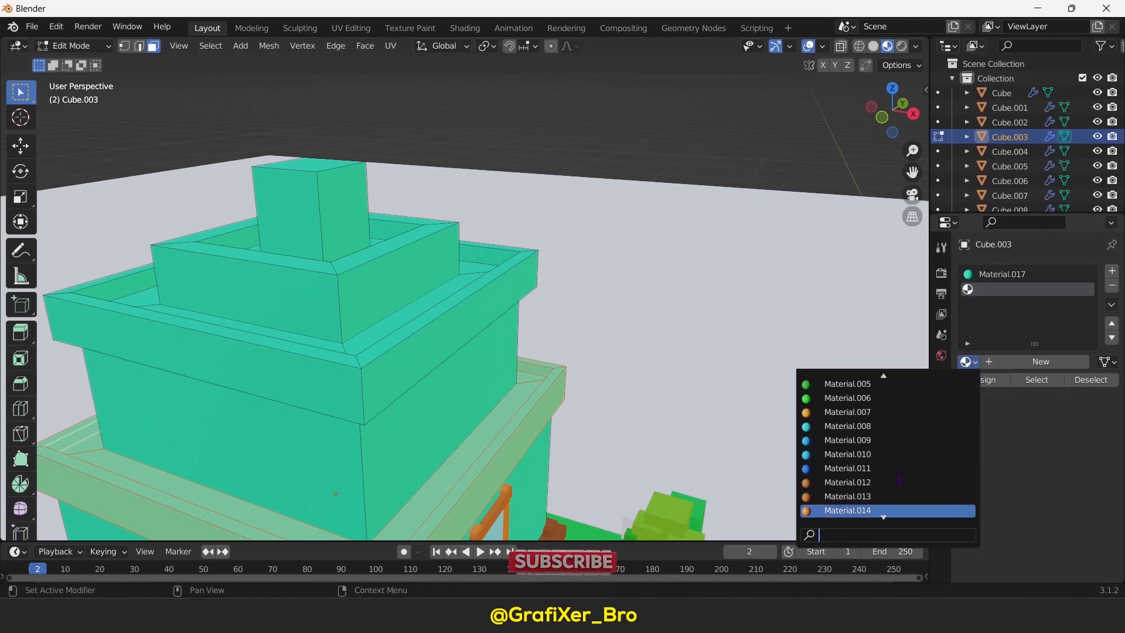
left_click(872, 509)
left_click(992, 387)
- Assign Material.014 to all face loops of the building's upper ledge, including its rim and inner faces
scroll(394, 355, "down", 5)
scroll(394, 355, "up", 1)
middle_click_drag(394, 355, 428, 346)
scroll(380, 356, "up", 1)
left_click(386, 341, "alt")
left_click(386, 324, "alt+shift")
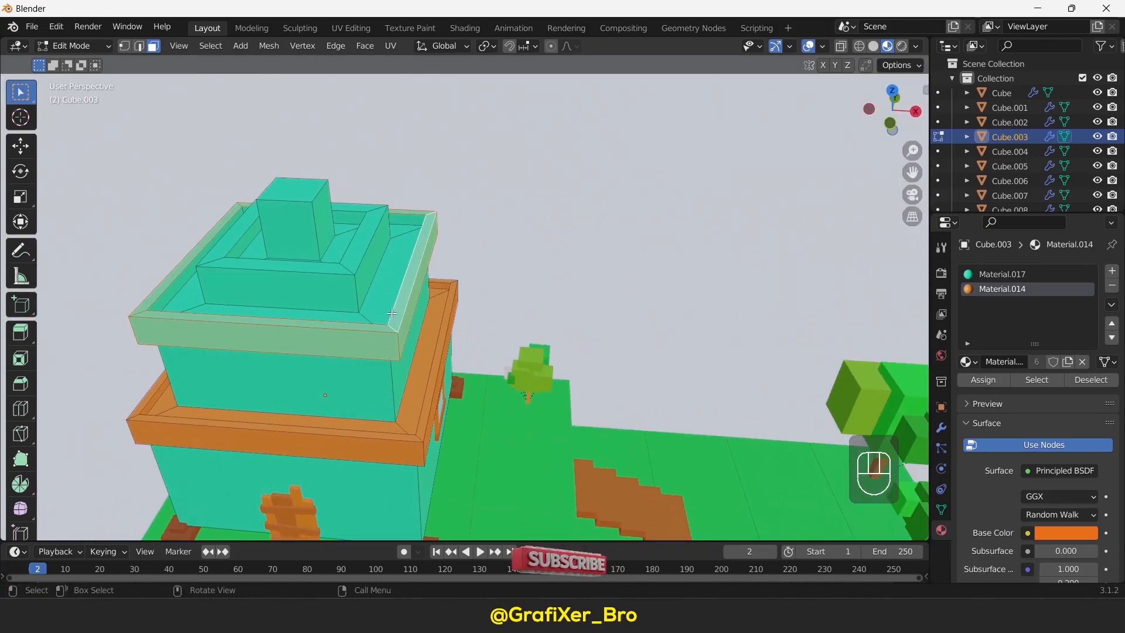
left_click(378, 296, "shift")
left_click(386, 266, "alt+shift")
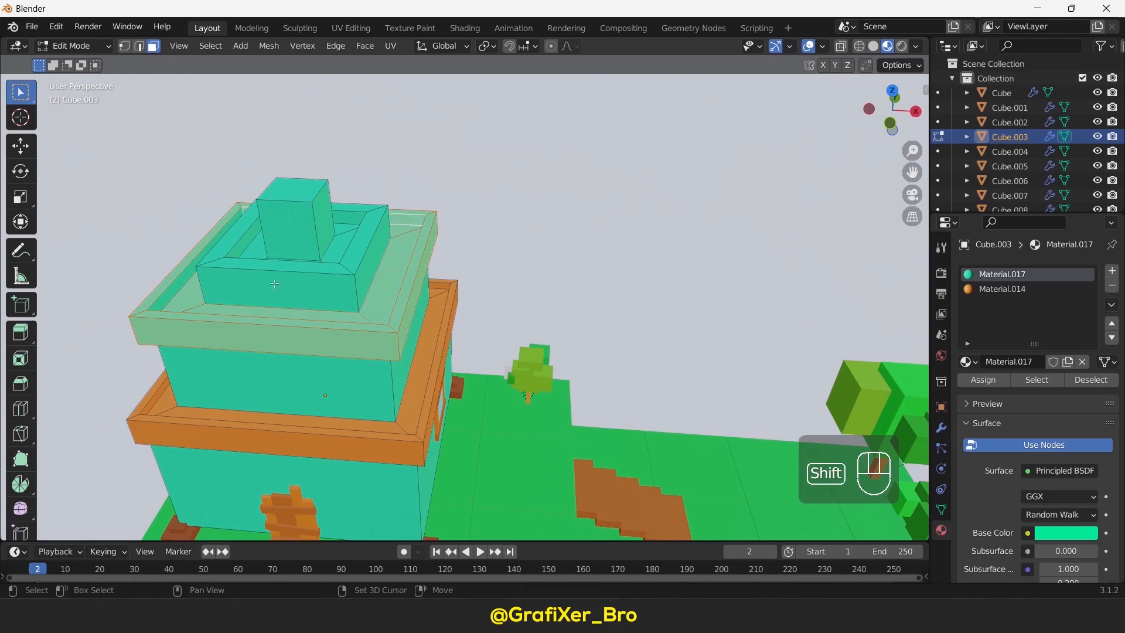
middle_click_drag(312, 311, 770, 371)
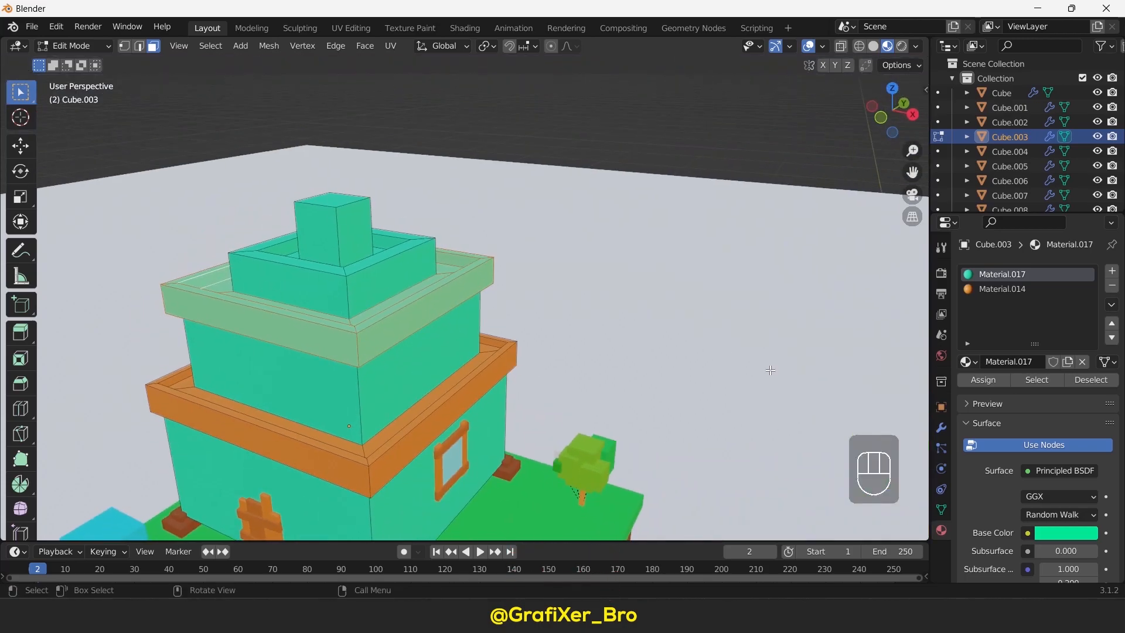
left_click(1001, 293)
left_click(995, 381)
- Add a third material slot with a new pale blue material and assign it to the block on top of the building
left_click(335, 222, "alt")
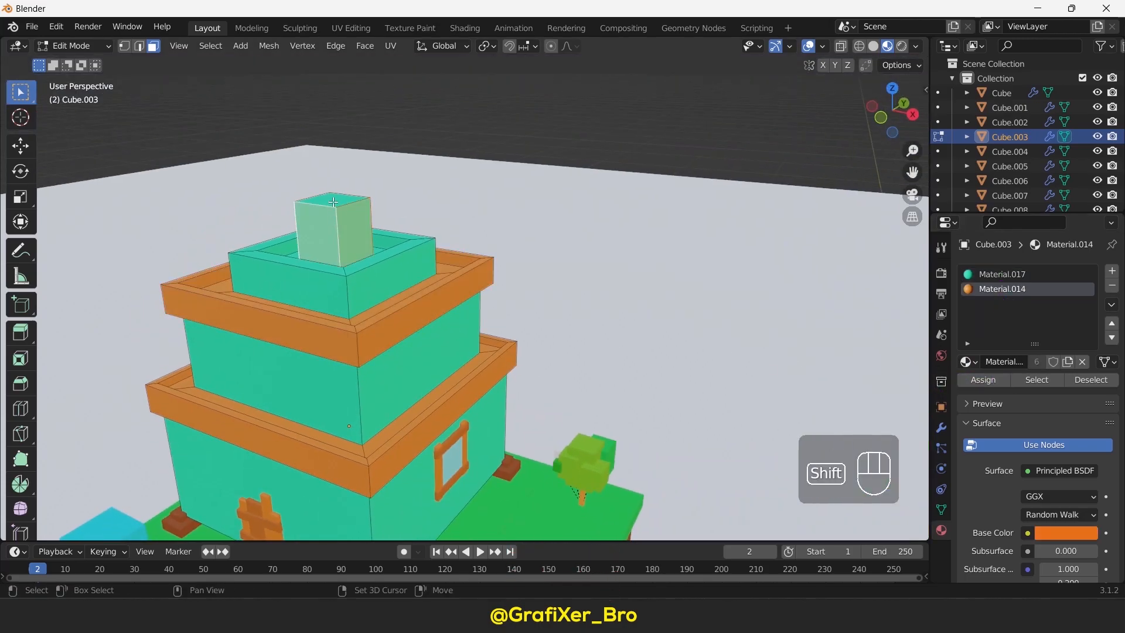
left_click(1002, 274)
left_click(1110, 272)
left_click(1026, 361)
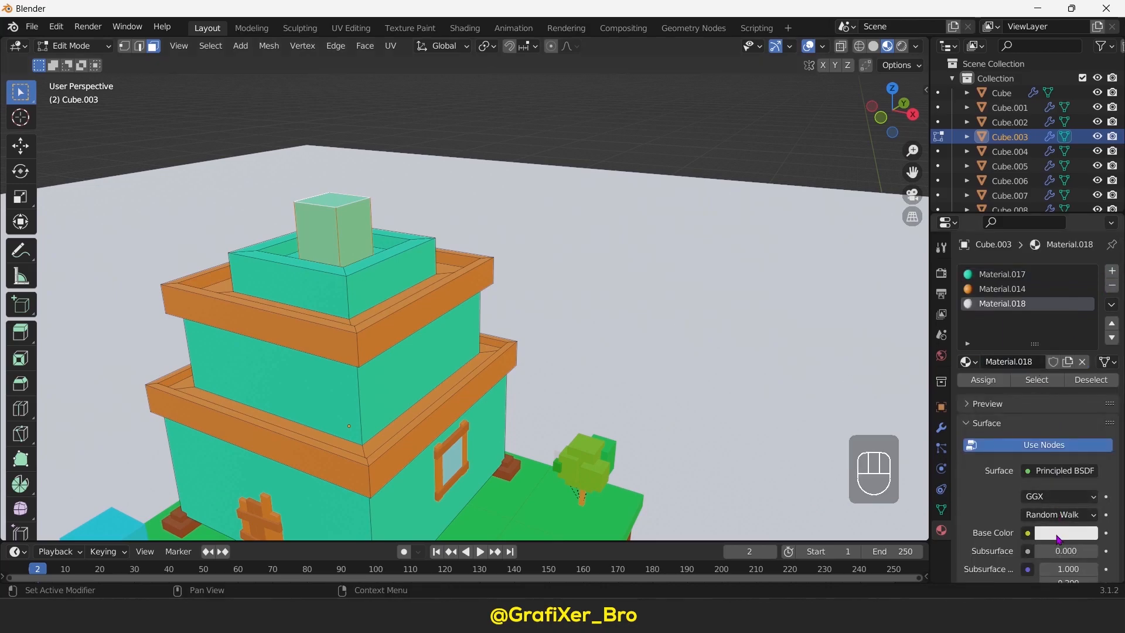
left_click(1065, 532)
scroll(1058, 520, "down", 8)
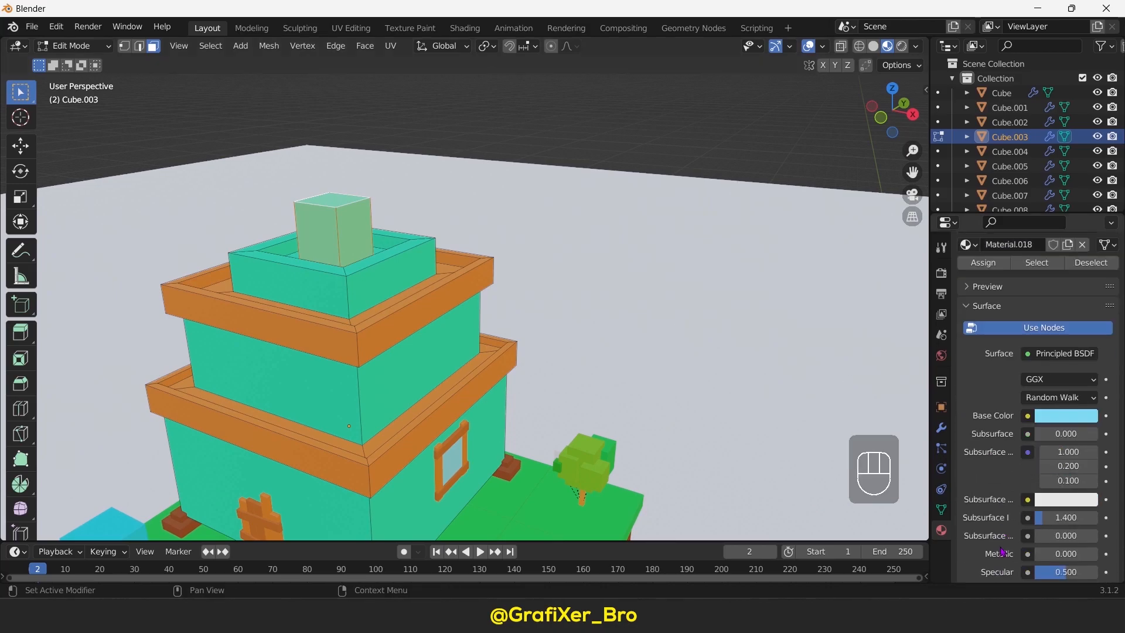
scroll(1011, 408, "up", 8)
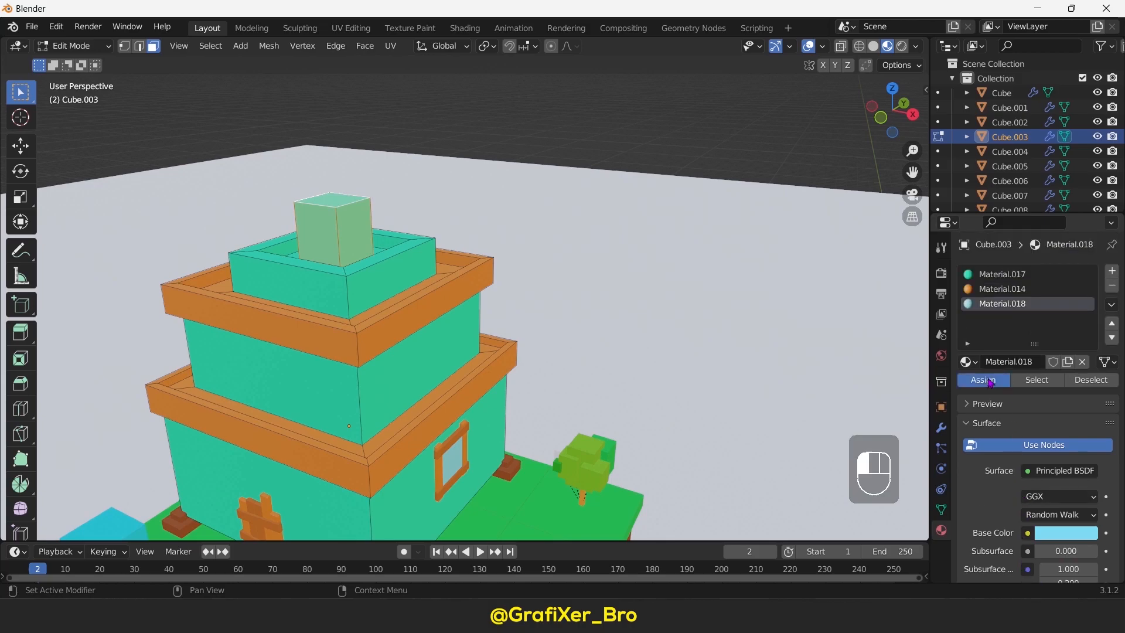
key("Tab")
- Give the uncolored lower staircase the existing brown Material.012
scroll(591, 296, "down", 8)
middle_click_drag(567, 350, 551, 351)
scroll(550, 351, "up", 5)
left_click(526, 456)
left_click(968, 333)
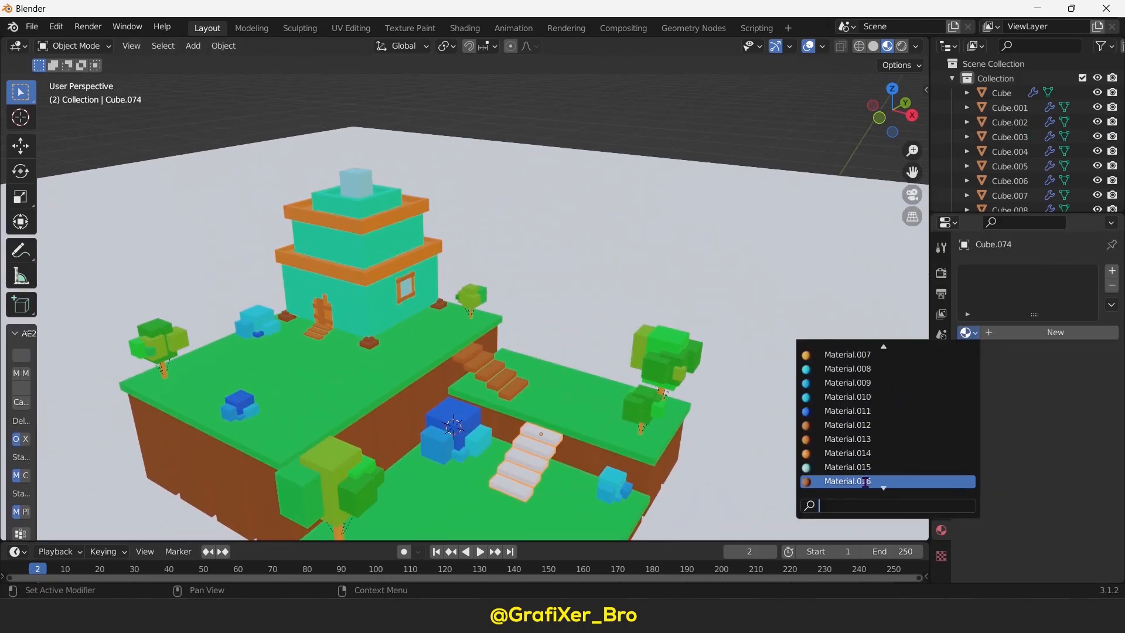
left_click(847, 396)
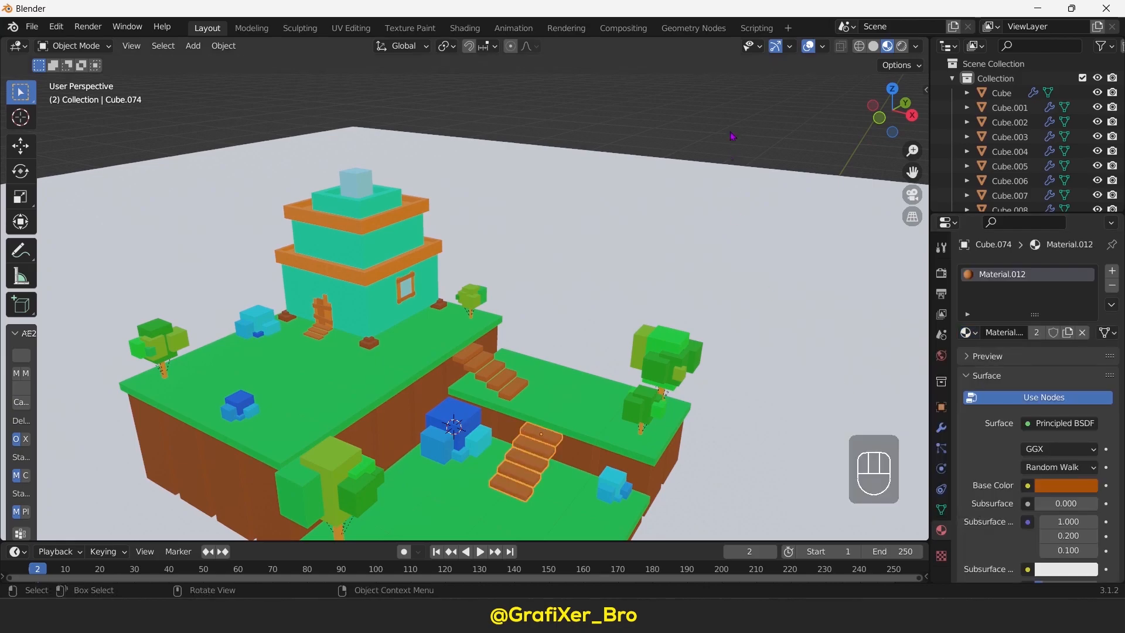
- Give the ground plane a new material with a pale yellow base color and roughness 0.821
scroll(518, 367, "down", 4)
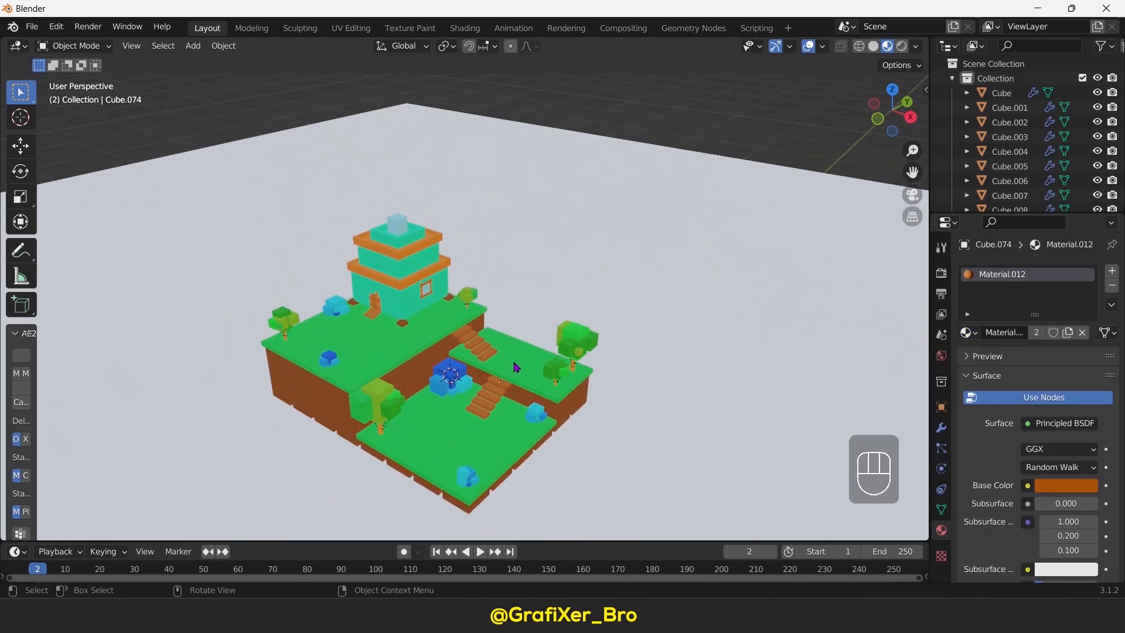
scroll(515, 367, "down", 3)
left_click(642, 407)
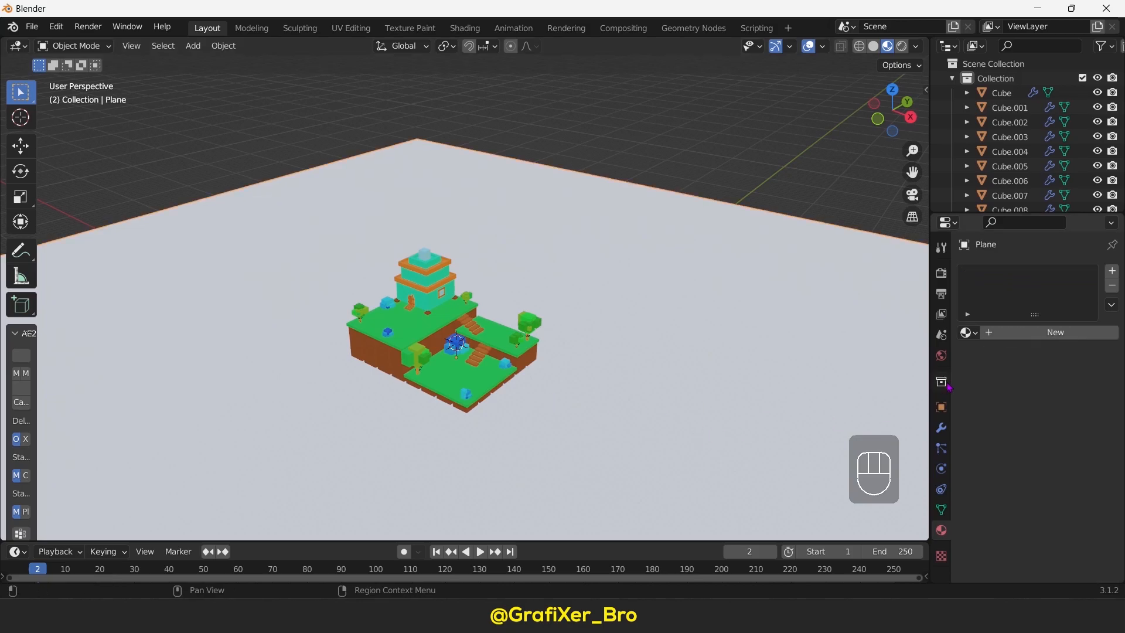
left_click(1055, 332)
left_click(1066, 485)
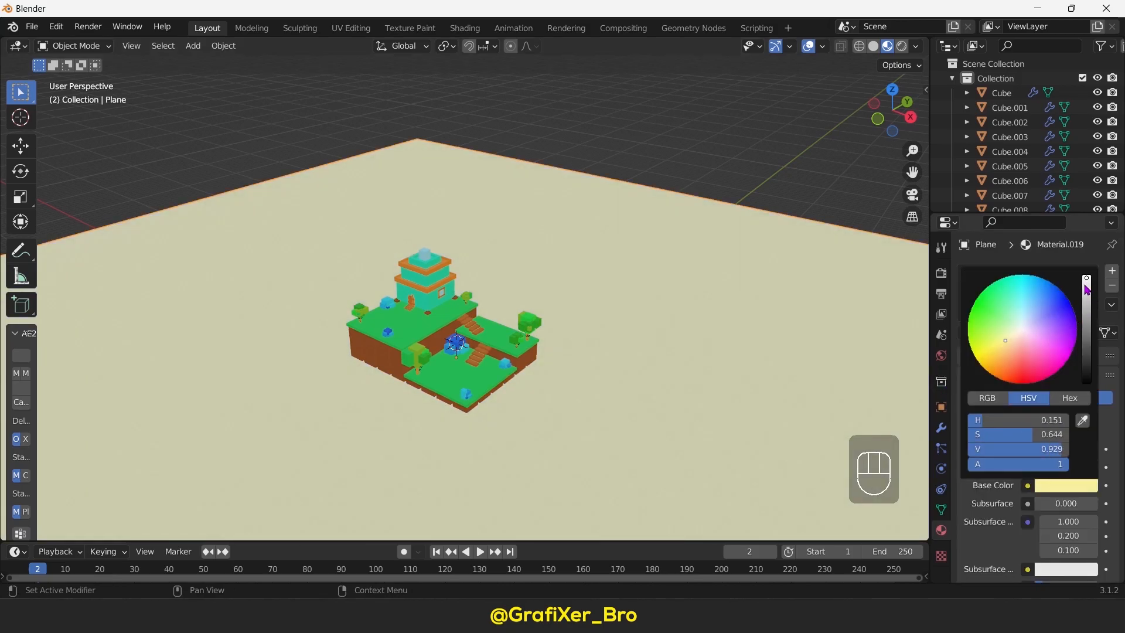
scroll(1003, 530, "down", 5)
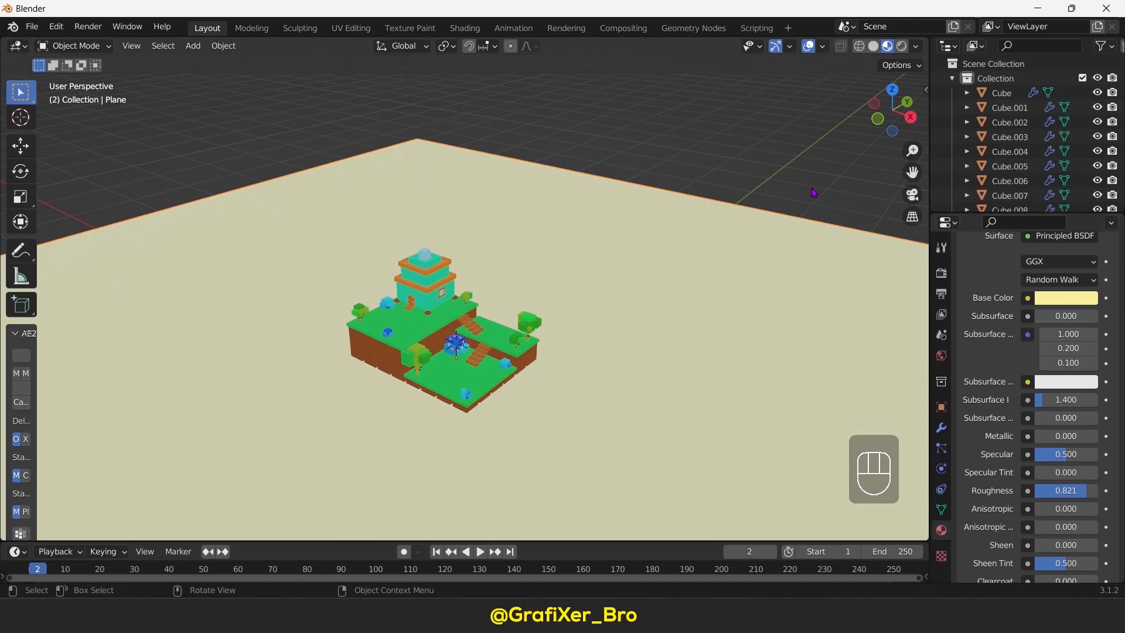
- Move the ground plane along the Y and X axes so it extends behind and around the scene
key("g")
key("y")
left_click(769, 375)
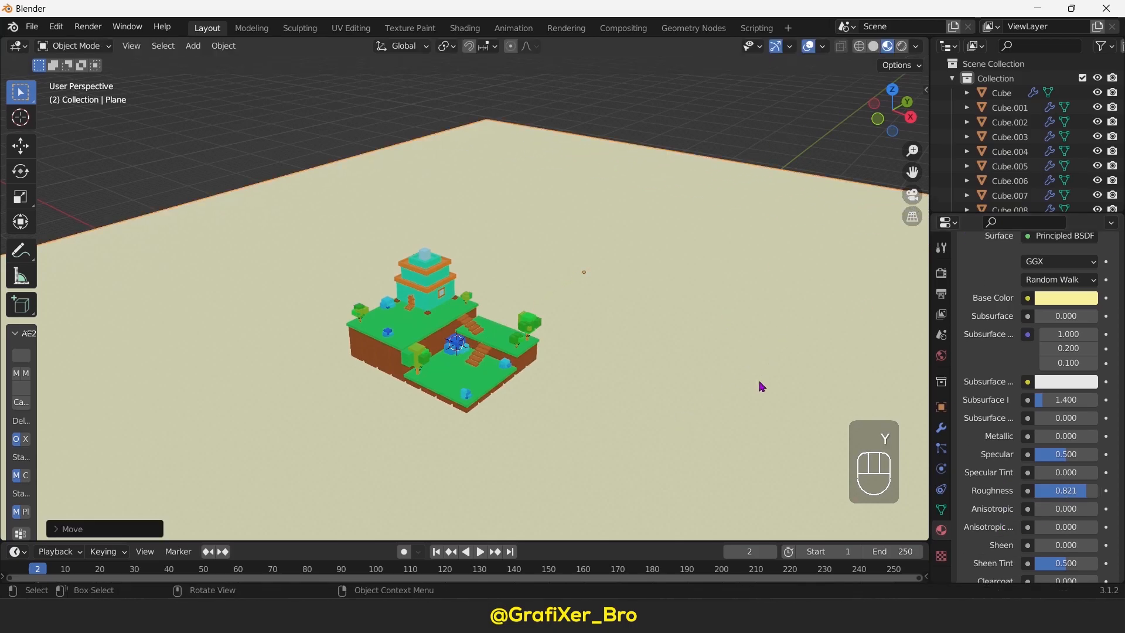
key("g")
key("y")
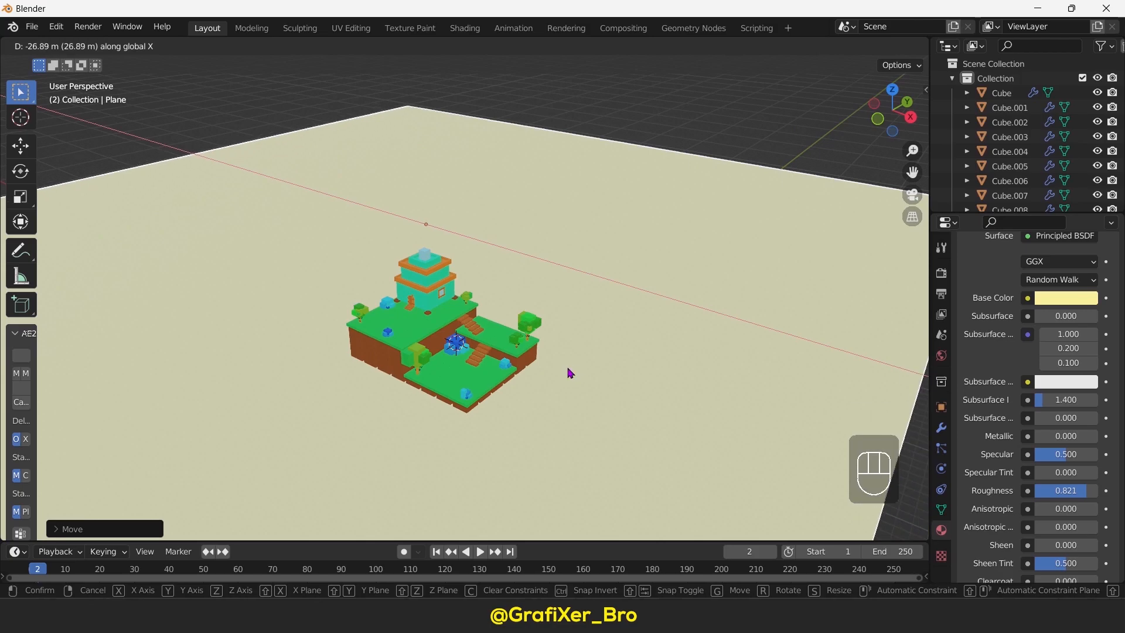
left_click(721, 124)
left_click(720, 125)
scroll(572, 369, "up", 2)
mouse_move(565, 377)
middle_mouse_down()
mouse_move(580, 379)
mouse_move(551, 378)
middle_mouse_up()
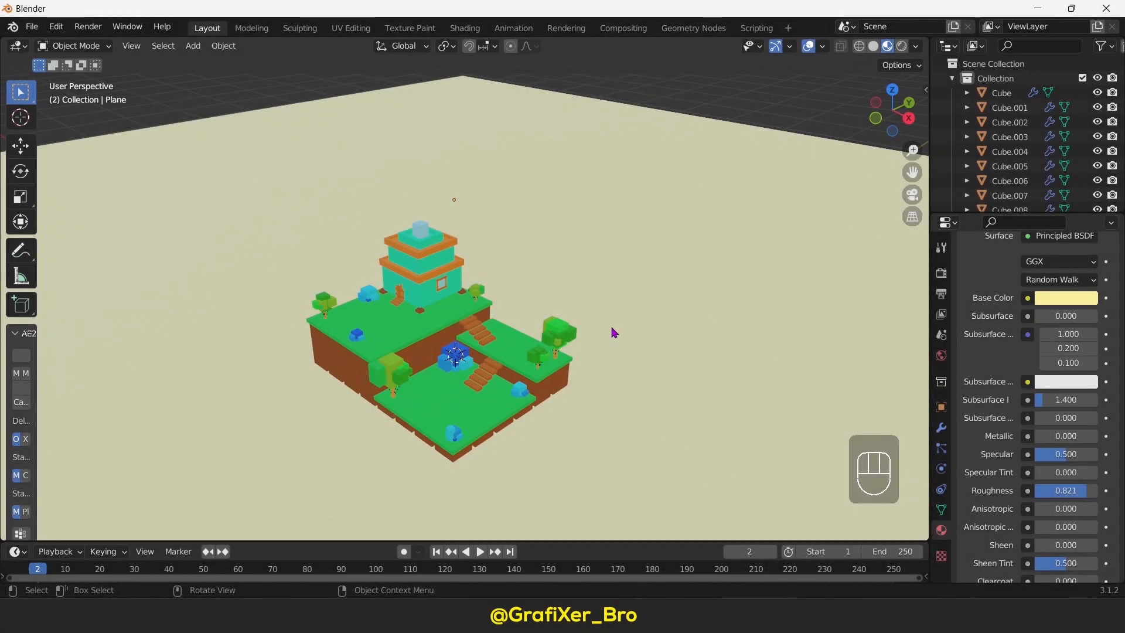
- Add an area light above the scene on the +X side in front view, rotate it toward the scene and enlarge it
left_click(873, 121)
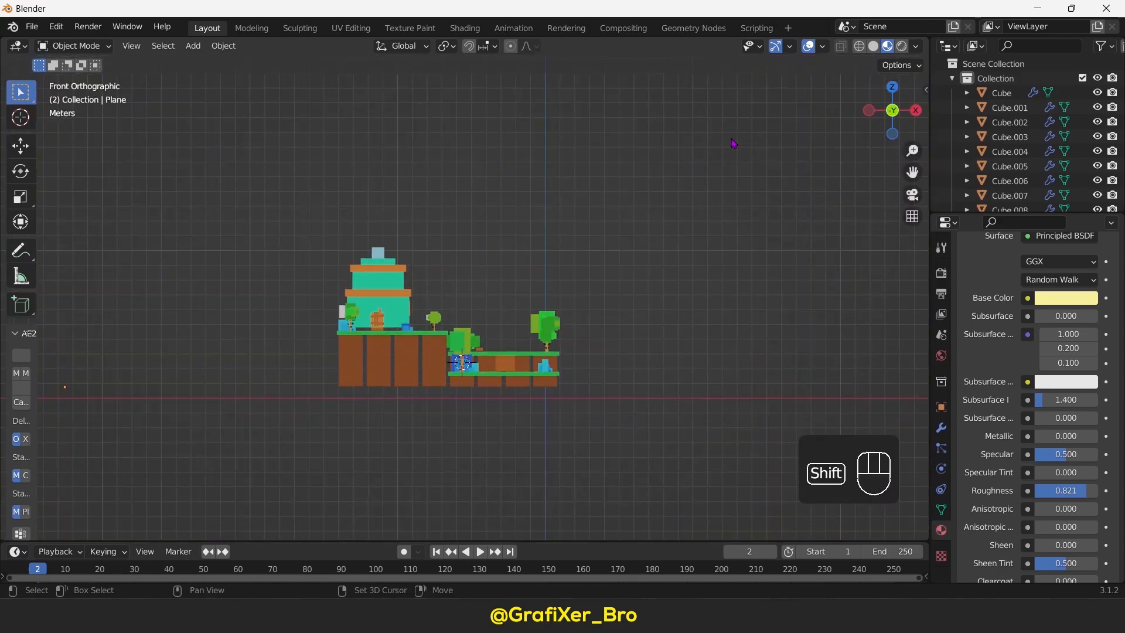
key("shift+a")
mouse_move(665, 364)
left_click(788, 412)
key("r")
key("s")
left_click(586, 206)
key("s")
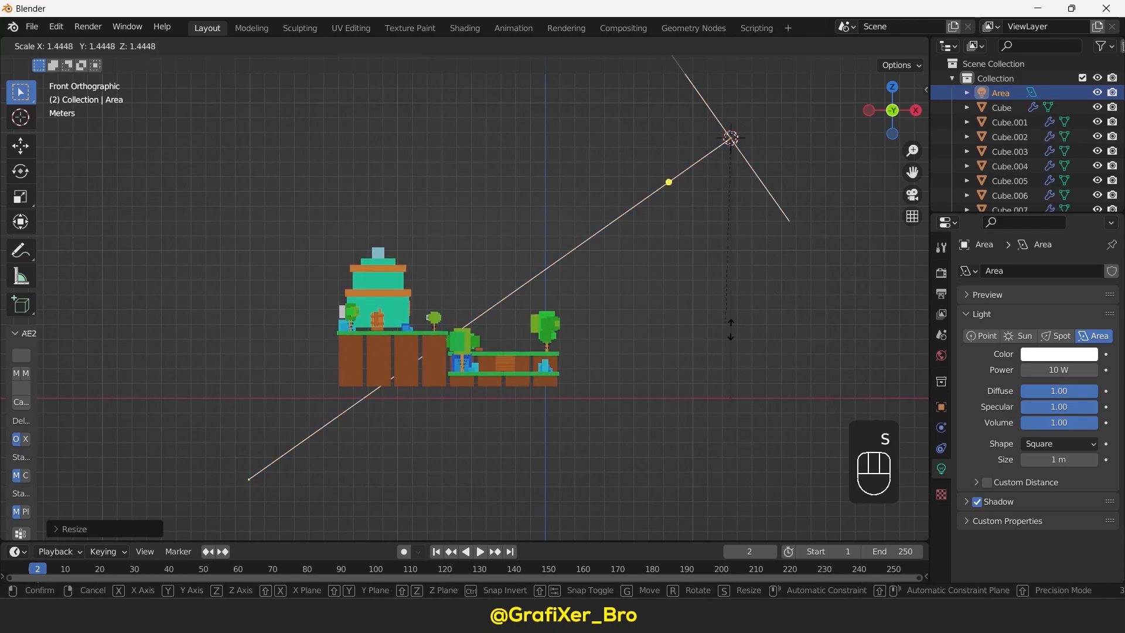
left_click(731, 330)
- Duplicate the area light to the opposite side of the scene in top view and rotate it to face the building
left_click(893, 87)
key("shift+d")
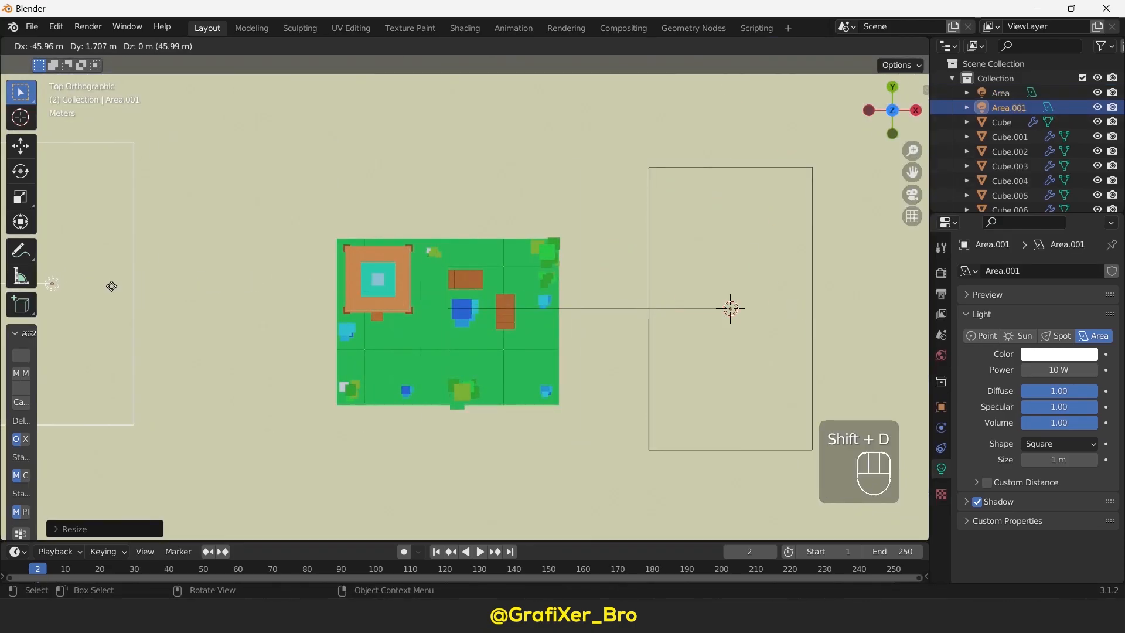
left_click(93, 295)
key("r")
left_click(653, 418)
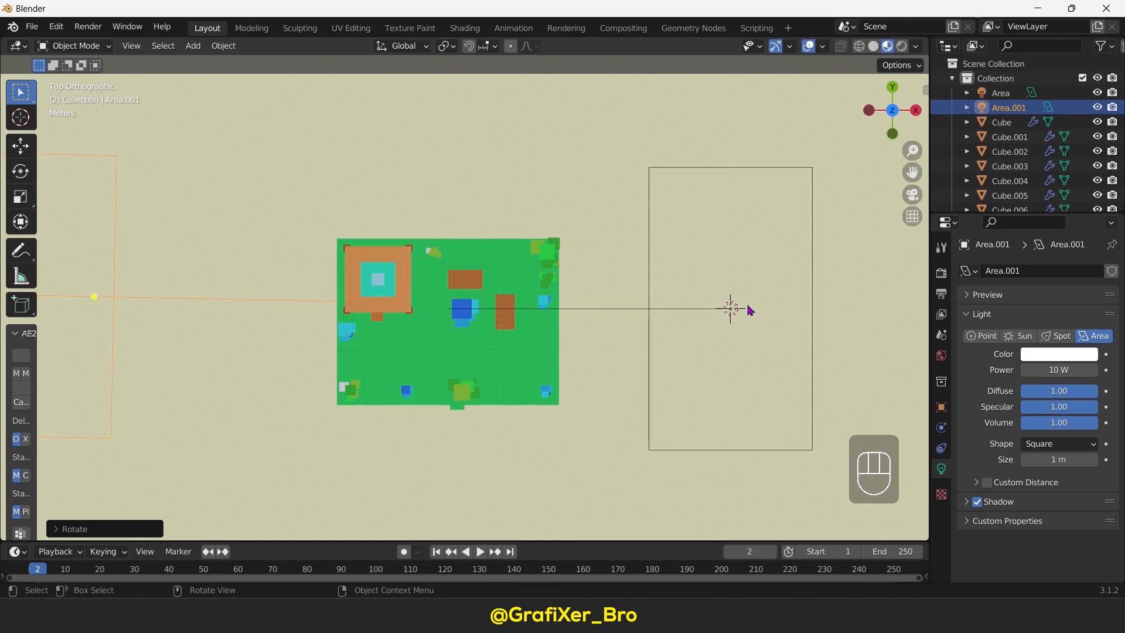
- Move the +X area light farther up and outward in front view and rotate it to aim at the scene
left_click(759, 316, "shift")
scroll(732, 314, "down", 2)
left_click(838, 316)
middle_click_drag(821, 318, 772, 234)
left_click(880, 122)
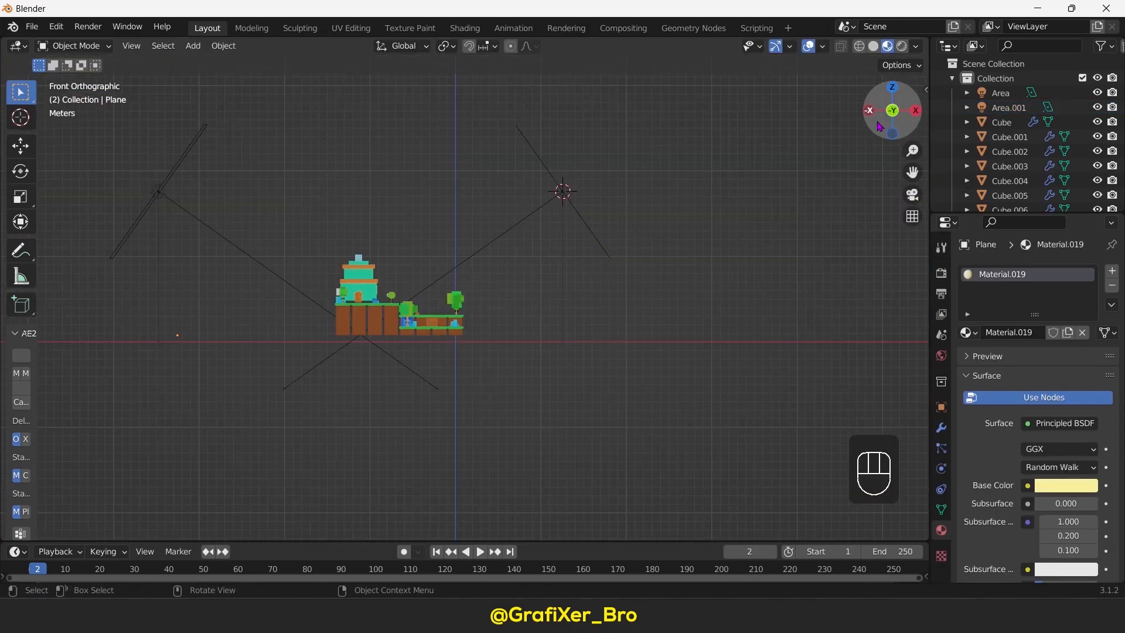
left_click(565, 192)
key("g")
left_click(801, 256)
key("r")
left_click(801, 234)
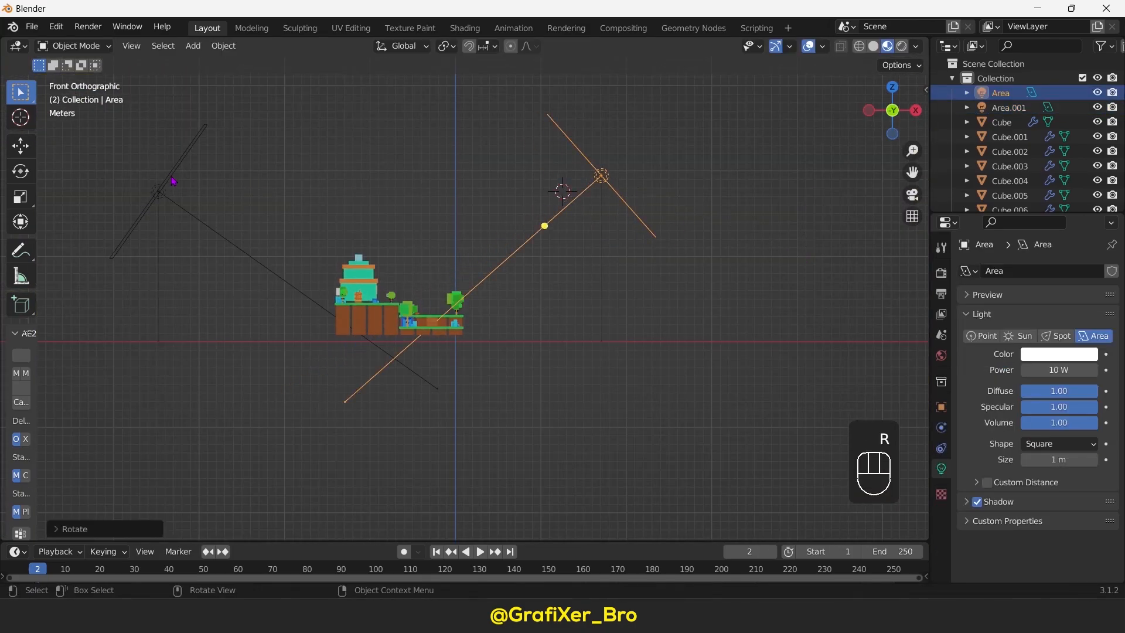
- Adjust the position and rotation of the -X area light, and fine-tune the placement of the +X light
left_click(166, 184)
key("g")
left_click(414, 160)
key("r")
left_click(650, 195)
left_click(705, 184)
left_click(625, 192)
key("g")
left_click(679, 183)
left_click(725, 147)
- Duplicate an area light to behind the scene in top view and rotate the copy to face the platforms
middle_click_drag(724, 147, 609, 275)
scroll(695, 218, "down", 4)
left_click(496, 212)
left_click(492, 236)
middle_click_drag(563, 308, 788, 355)
key("KP_7")
scroll(648, 319, "up", 5)
key("shift+d")
left_click(611, 154)
key("r")
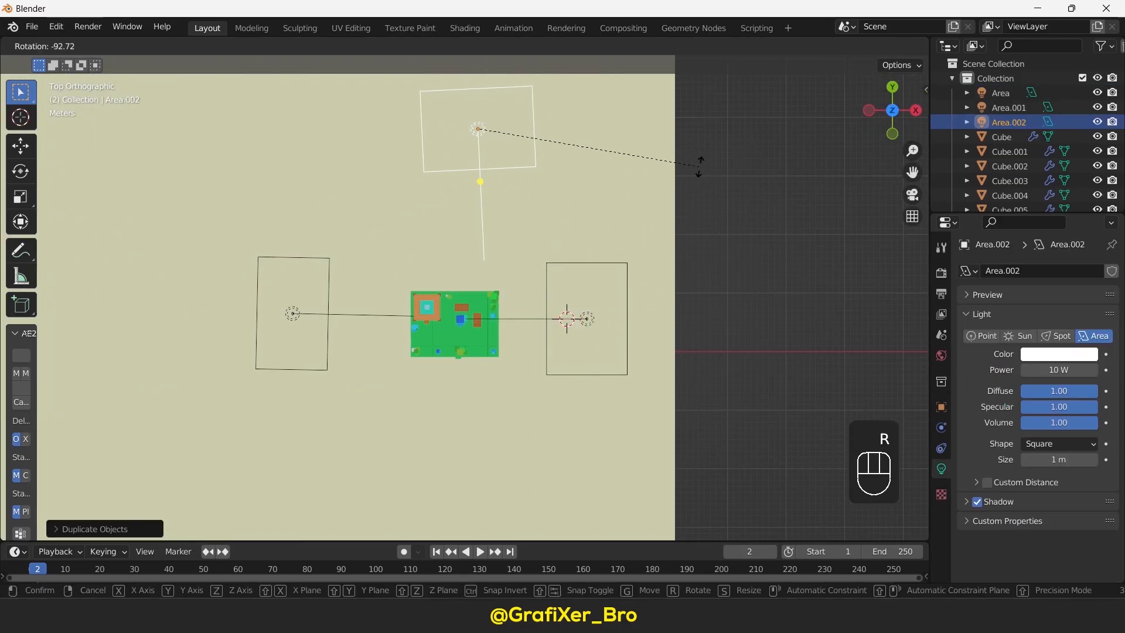
left_click(655, 178)
key("r")
left_click(610, 254)
- Select all objects, including the ground plane and lights, and scale everything down together in two passes
middle_click_drag(665, 252, 703, 328)
middle_click_drag(662, 258, 551, 282)
key("a")
key("s")
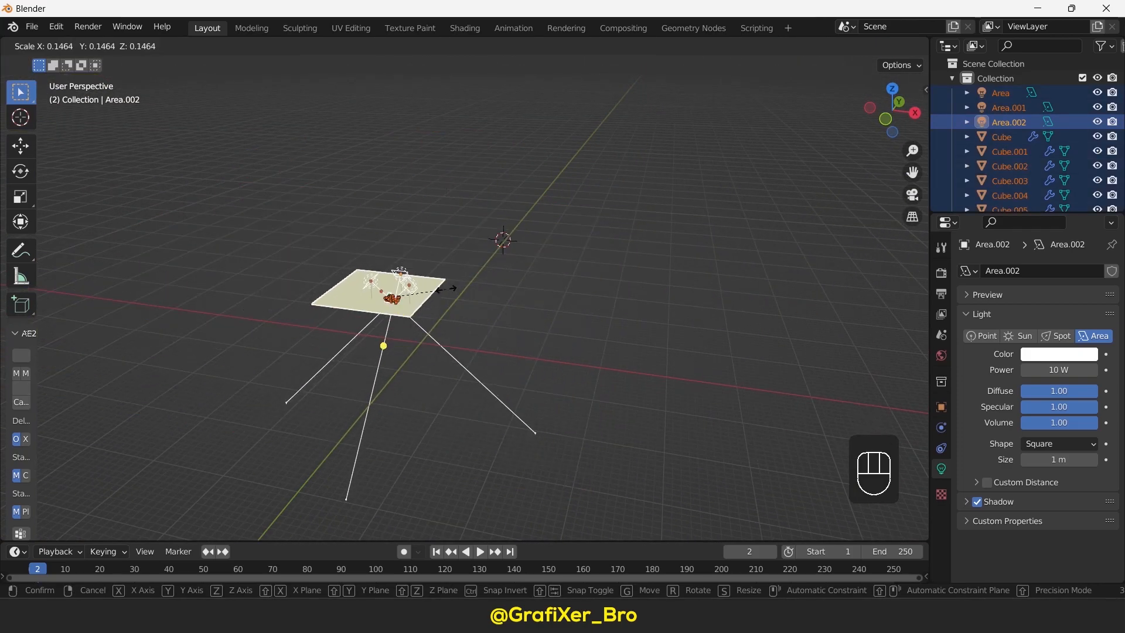
left_click(486, 293)
scroll(346, 317, "up", 6)
middle_click_drag(375, 317, 534, 338, "shift")
key("s")
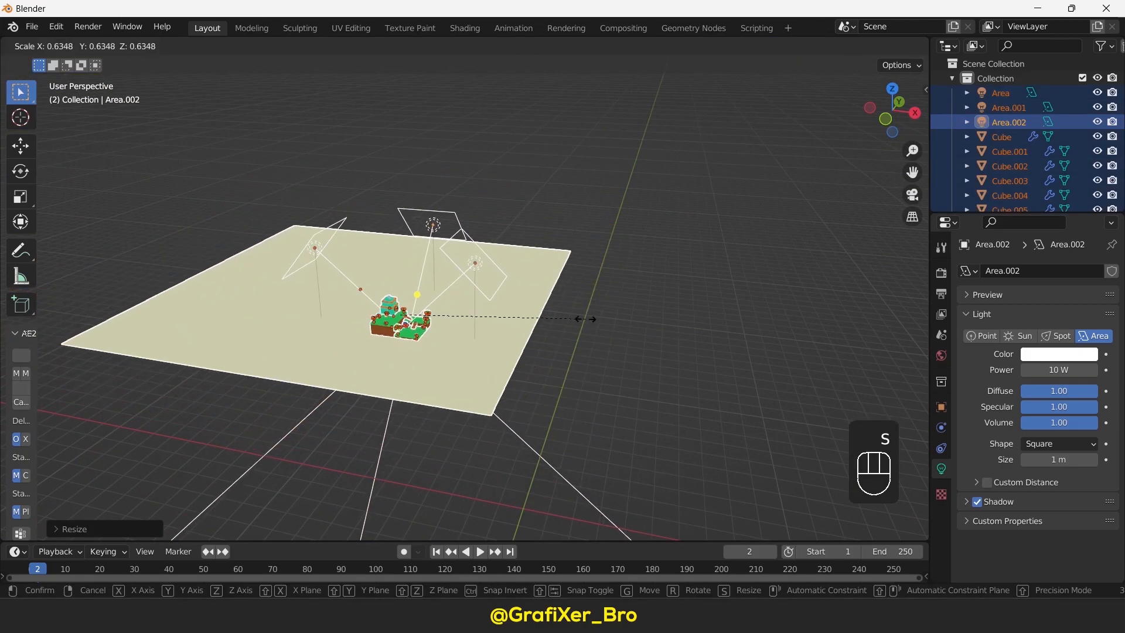
left_click(584, 320)
left_click(584, 319)
scroll(527, 322, "up", 5)
middle_click_drag(586, 322, 539, 337)
scroll(586, 352, "up", 2)
middle_click_drag(586, 386, 638, 343, "shift")
middle_click_drag(638, 343, 639, 348)
scroll(642, 348, "up", 1)
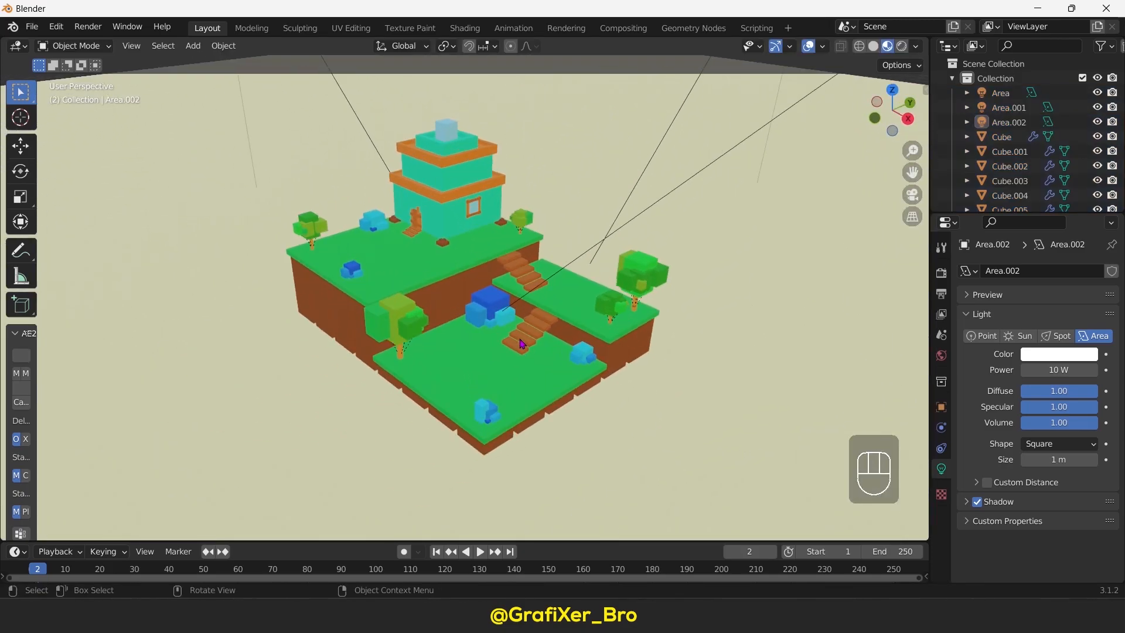
middle_click_drag(747, 233, 729, 250, "shift")
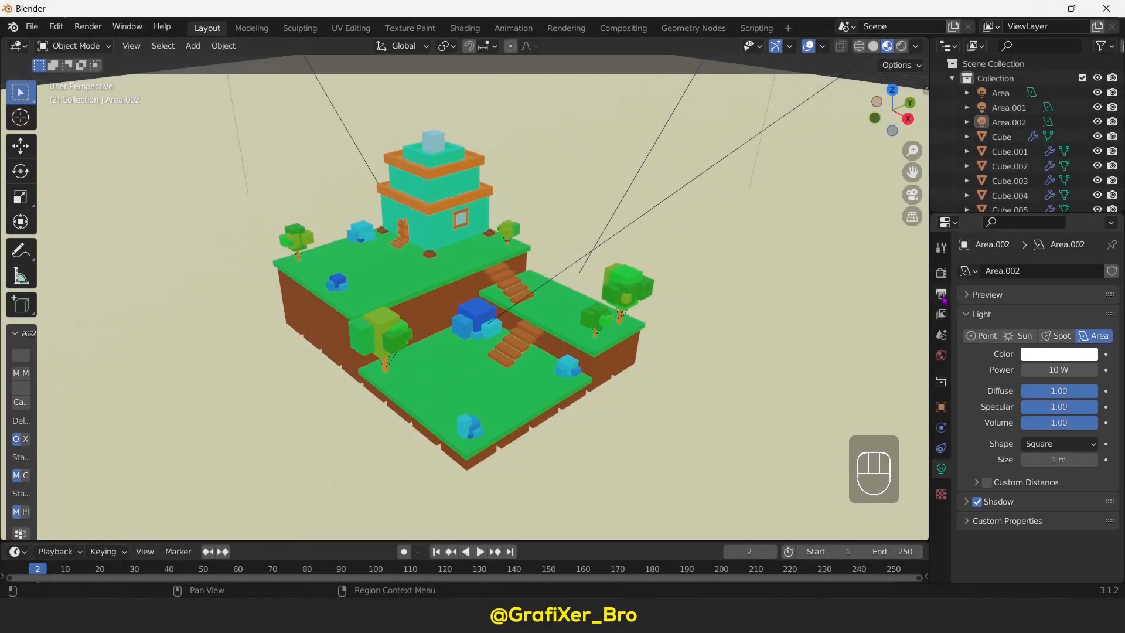
- Set the render output file format to JPEG and the output folder to C:\tmp\
left_click(942, 294)
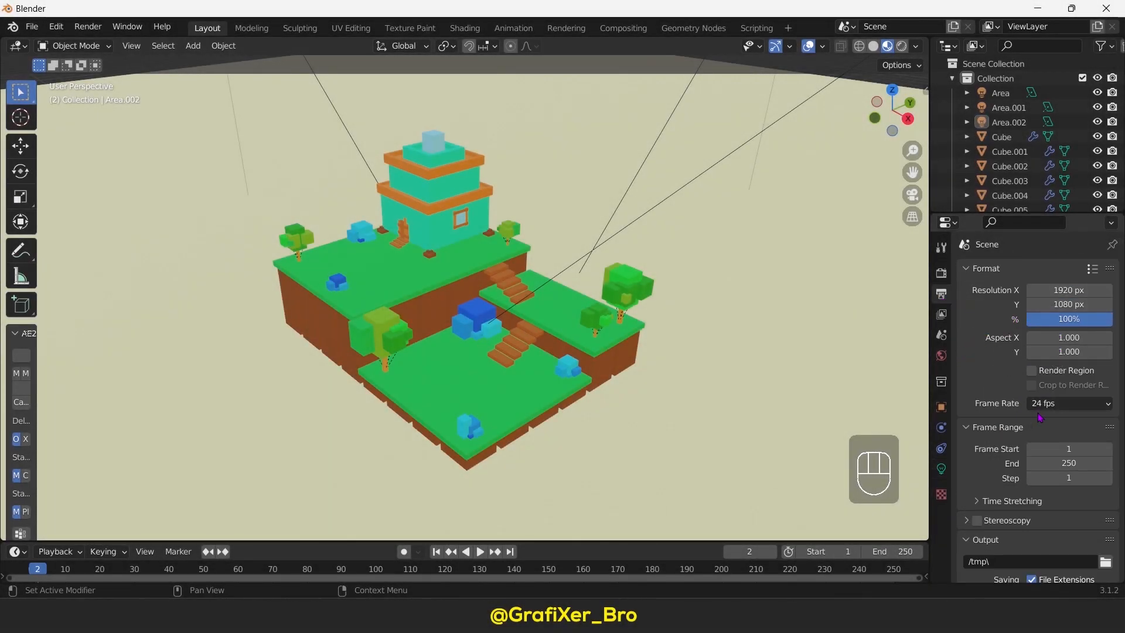
scroll(1037, 438, "down", 3)
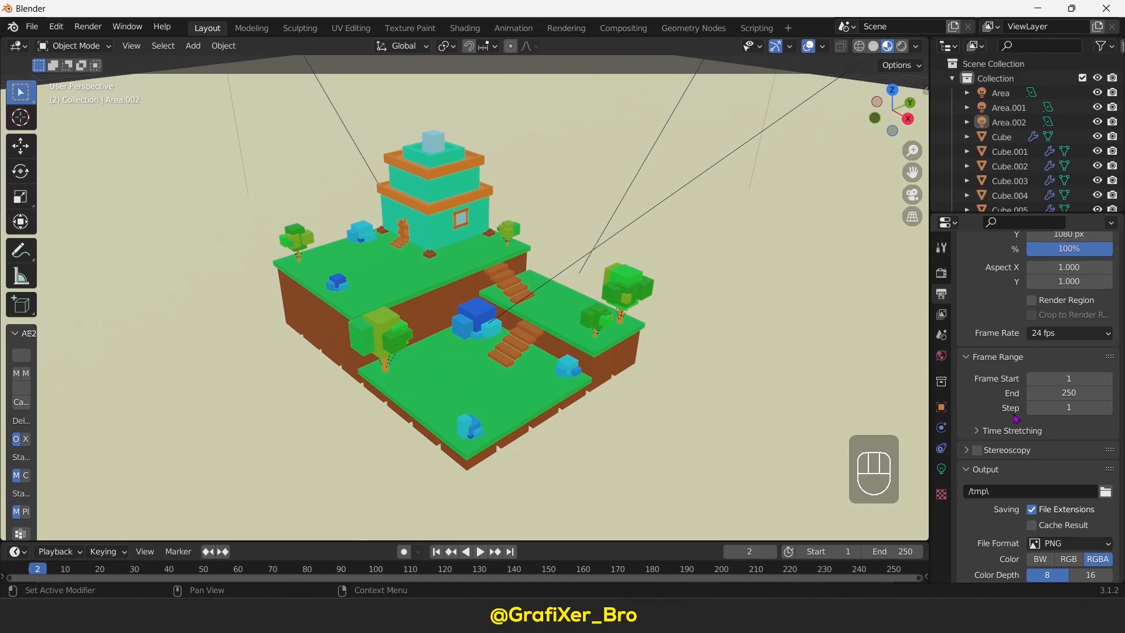
scroll(1016, 418, "down", 4)
left_click(1065, 450)
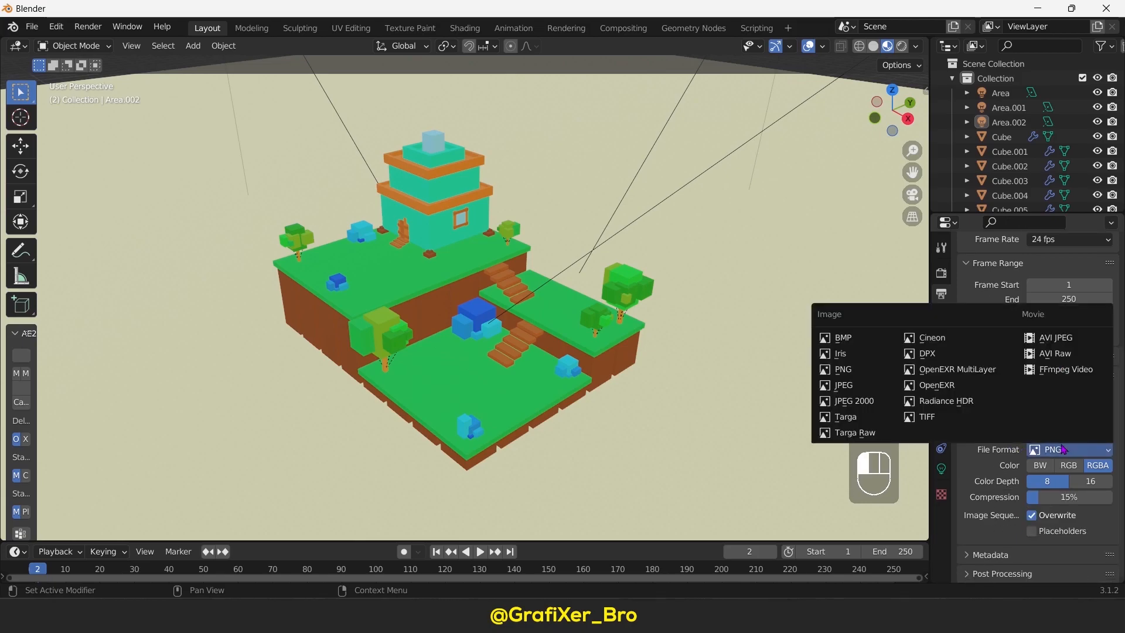
left_click(847, 387)
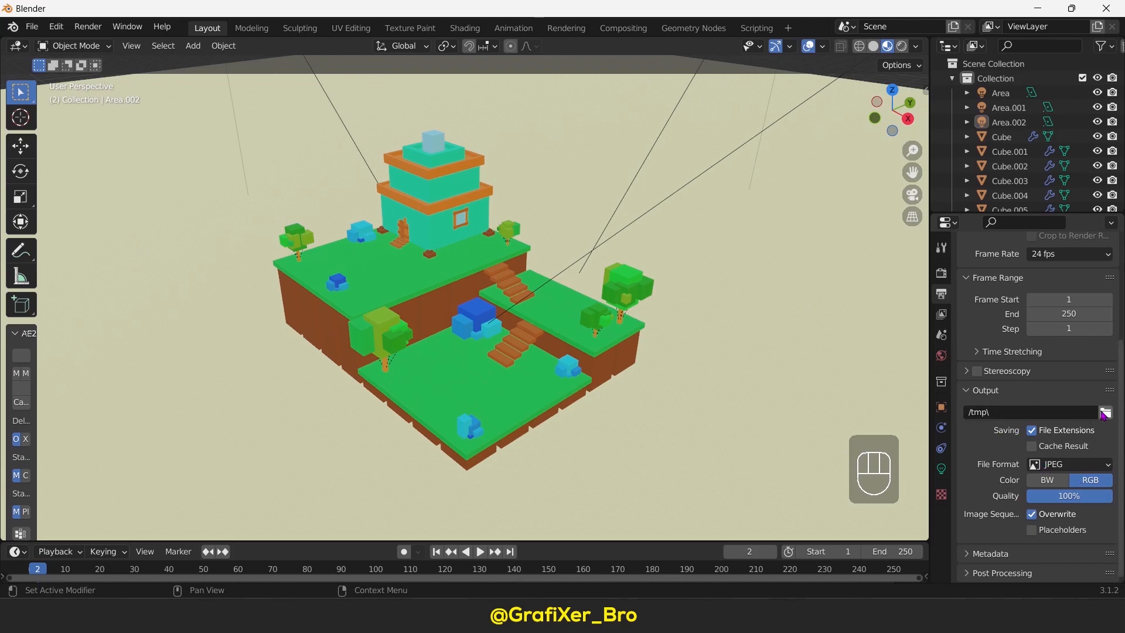
left_click(1103, 414)
left_click(799, 490)
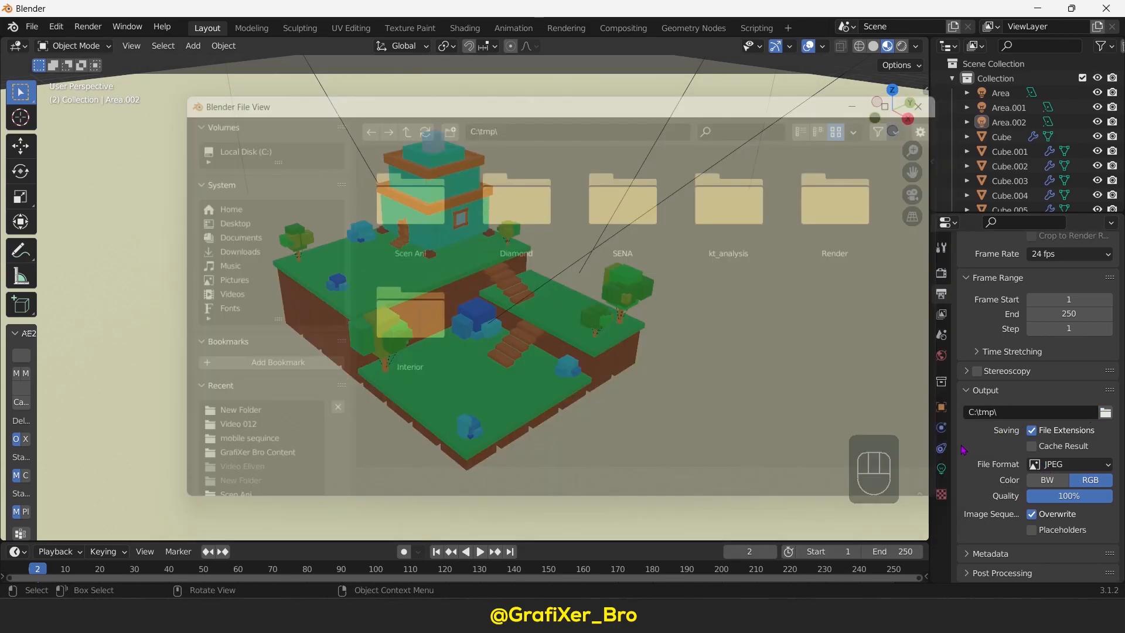
scroll(960, 410, "up", 5)
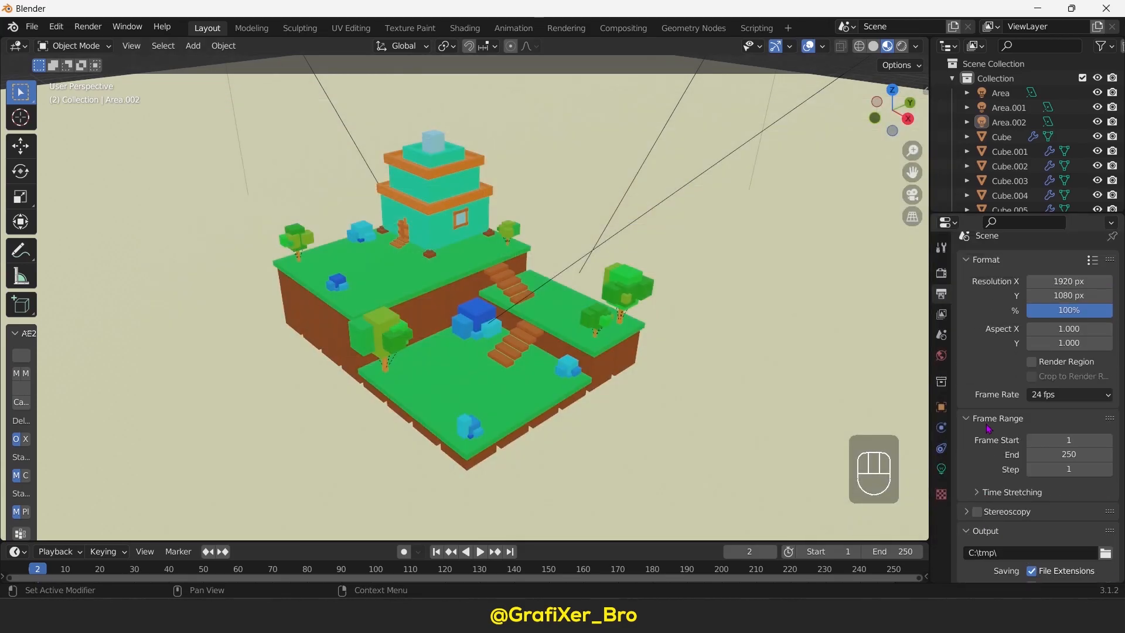
- Change the render engine to Cycles
left_click(940, 276)
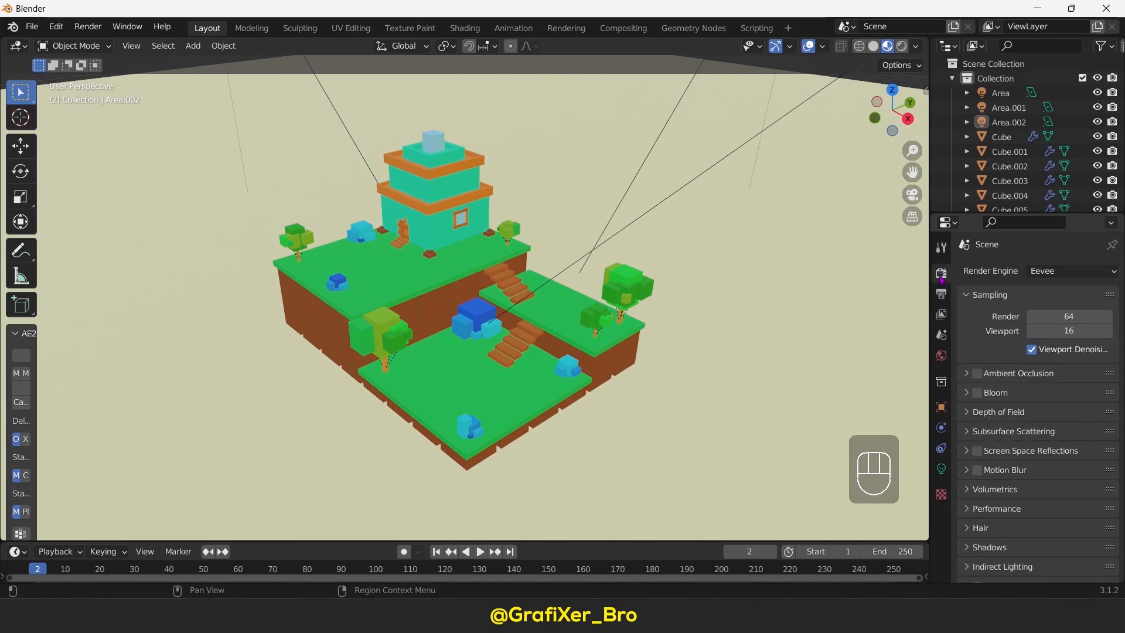
left_click(1070, 275)
left_click(1048, 323)
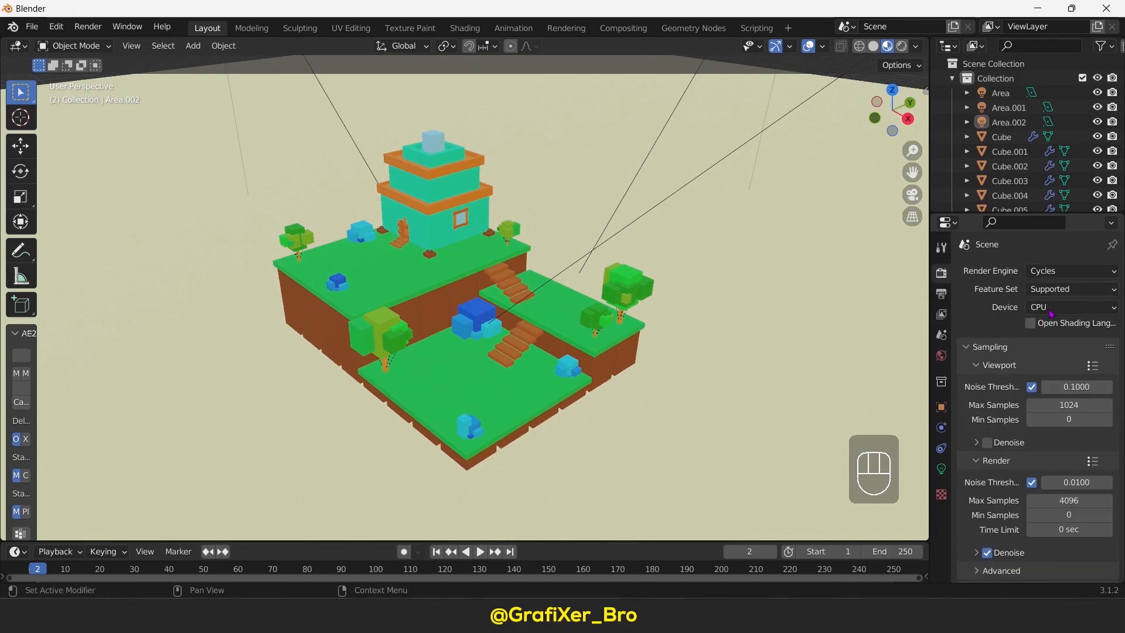
- Set the Cycles device to GPU Compute and the maximum samples to 250 for the viewport and 60 for the render
left_click(1050, 314)
left_click(1055, 341)
double_click(1055, 405)
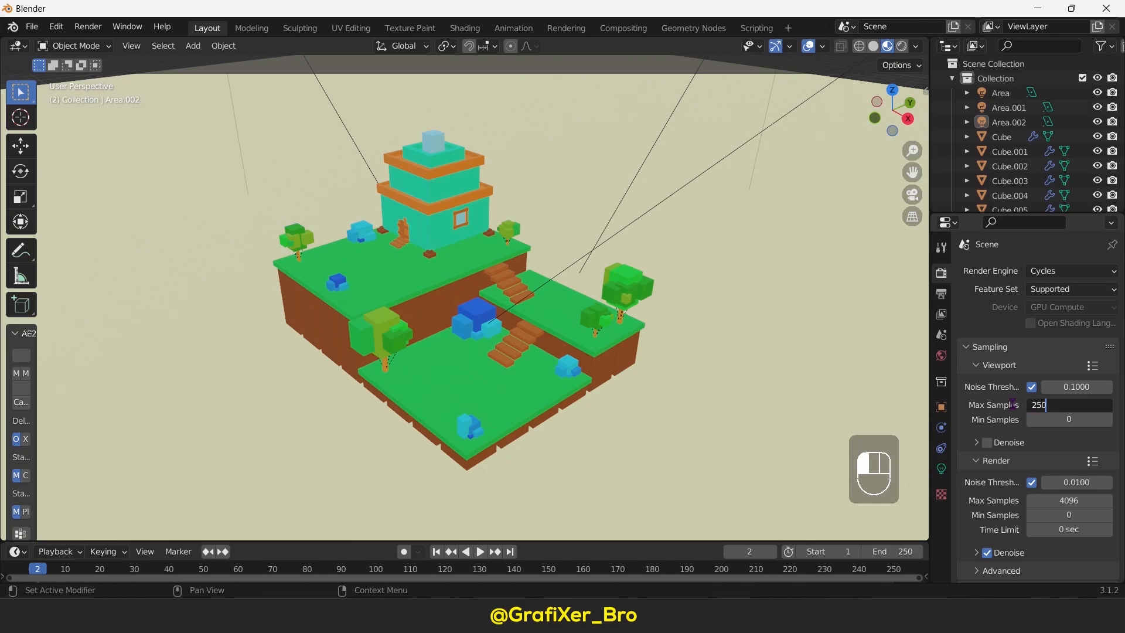
key("Return")
double_click(1070, 501)
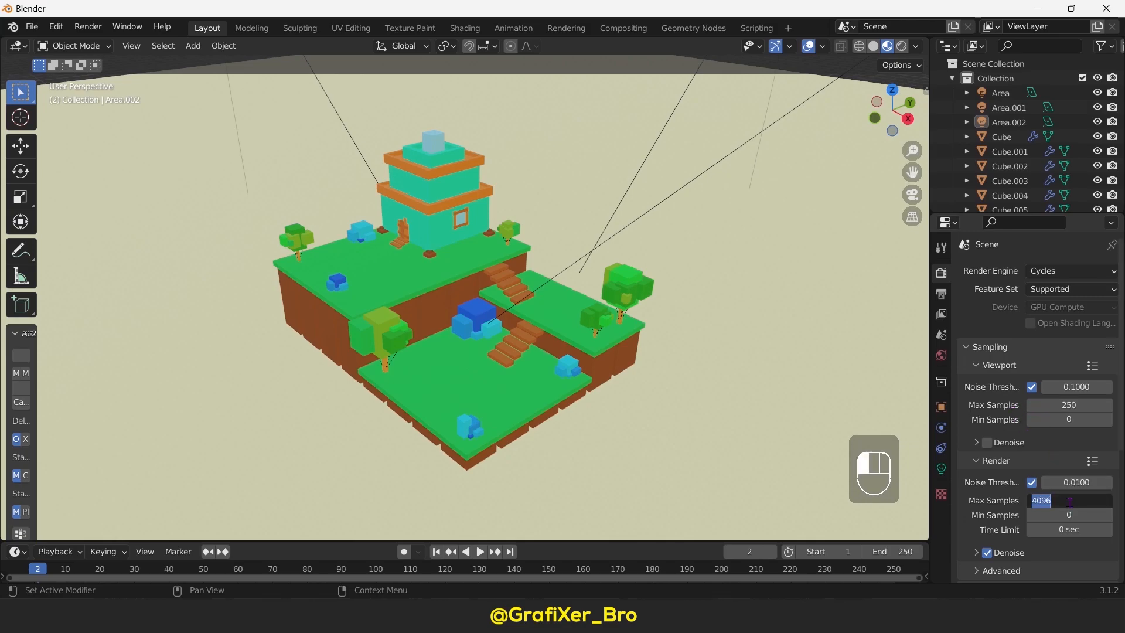
type("60")
key("Return")
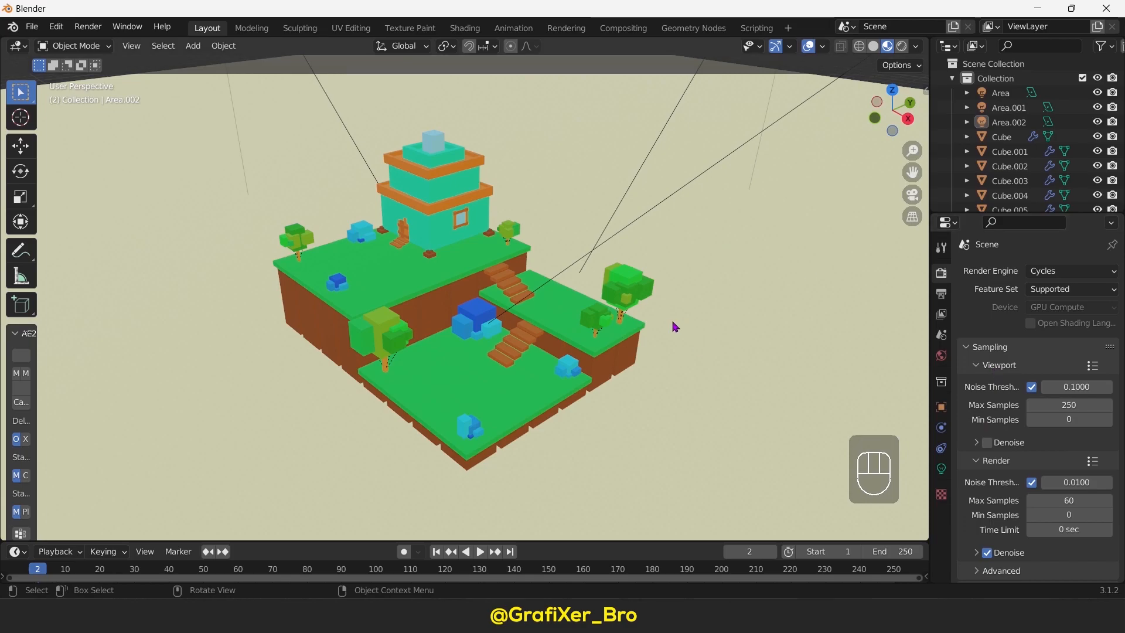
- Switch the viewport to rendered shading to preview the whole lit scene
middle_click_drag(681, 307, 695, 301)
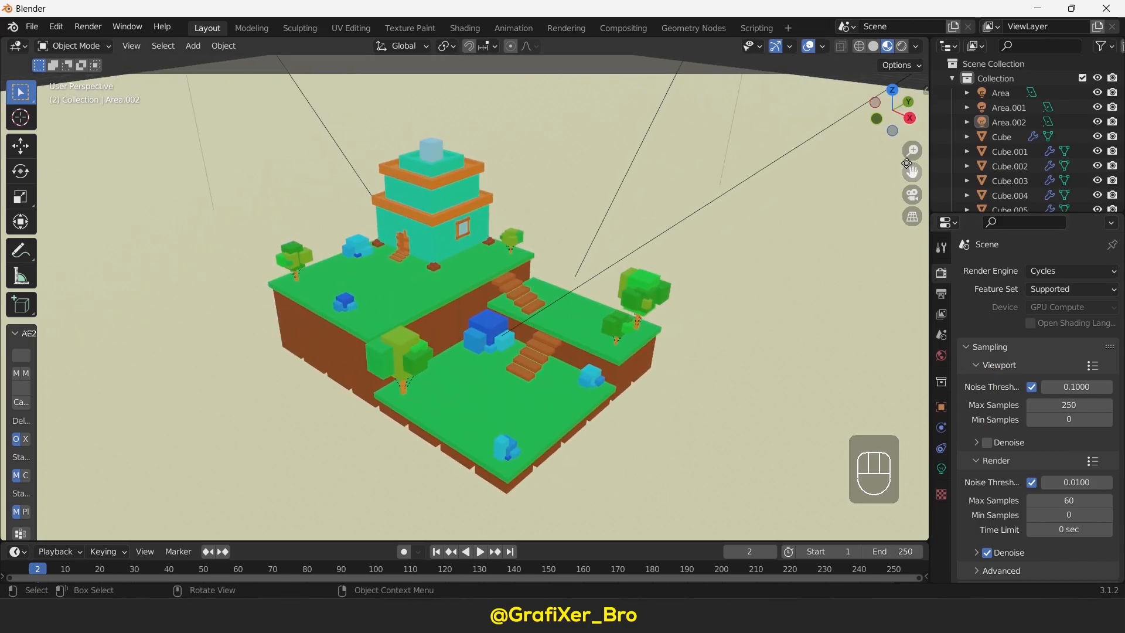
scroll(638, 293, "down", 2)
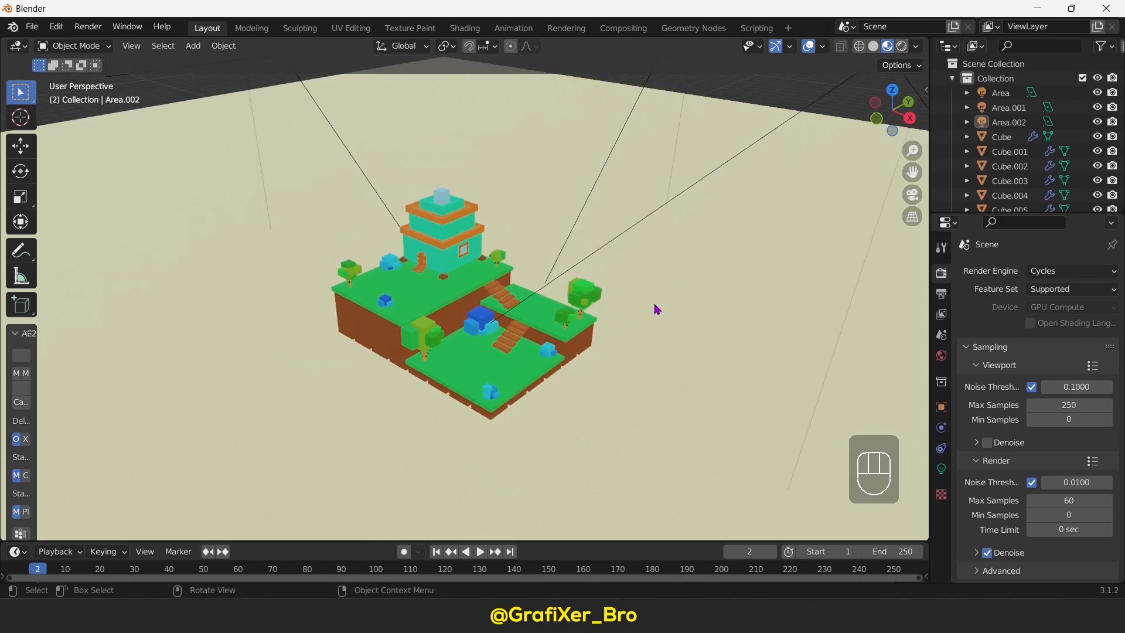
left_click(902, 46)
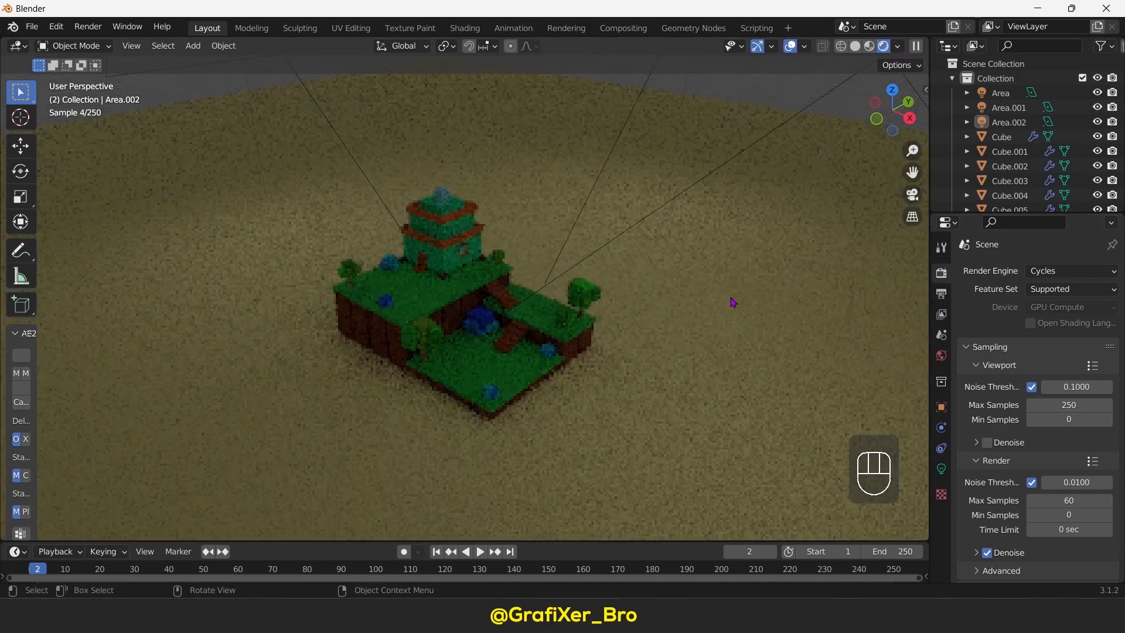
- Select all objects, including the ground plane and lights, and scale them down together to about 0.14 of their size
key("a")
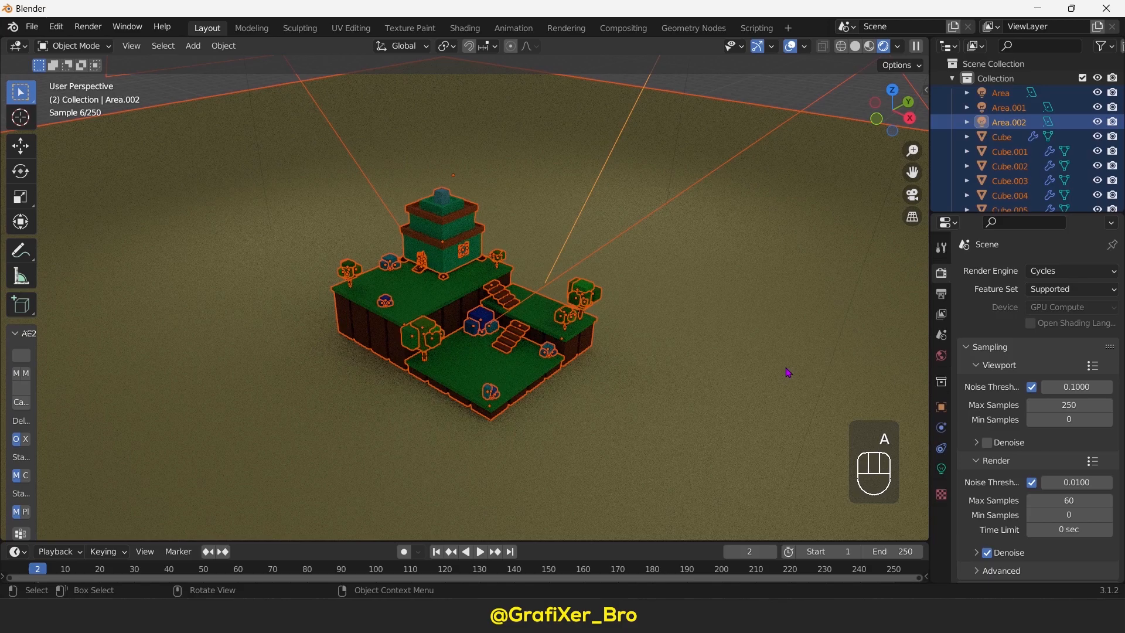
key("s")
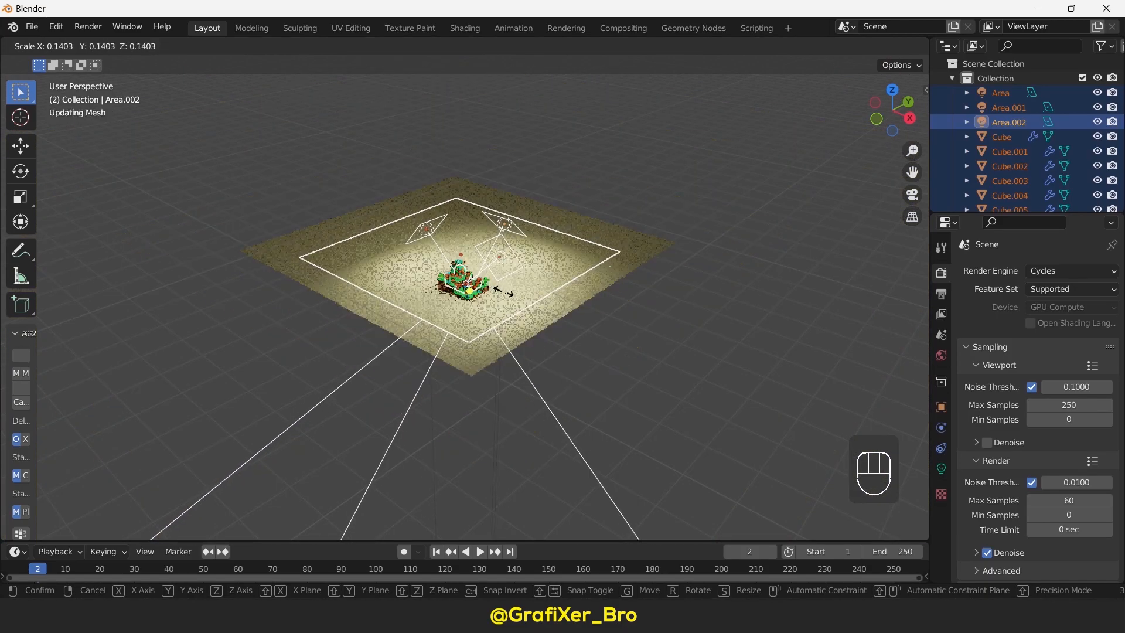
left_click(505, 296)
scroll(506, 316, "up", 6)
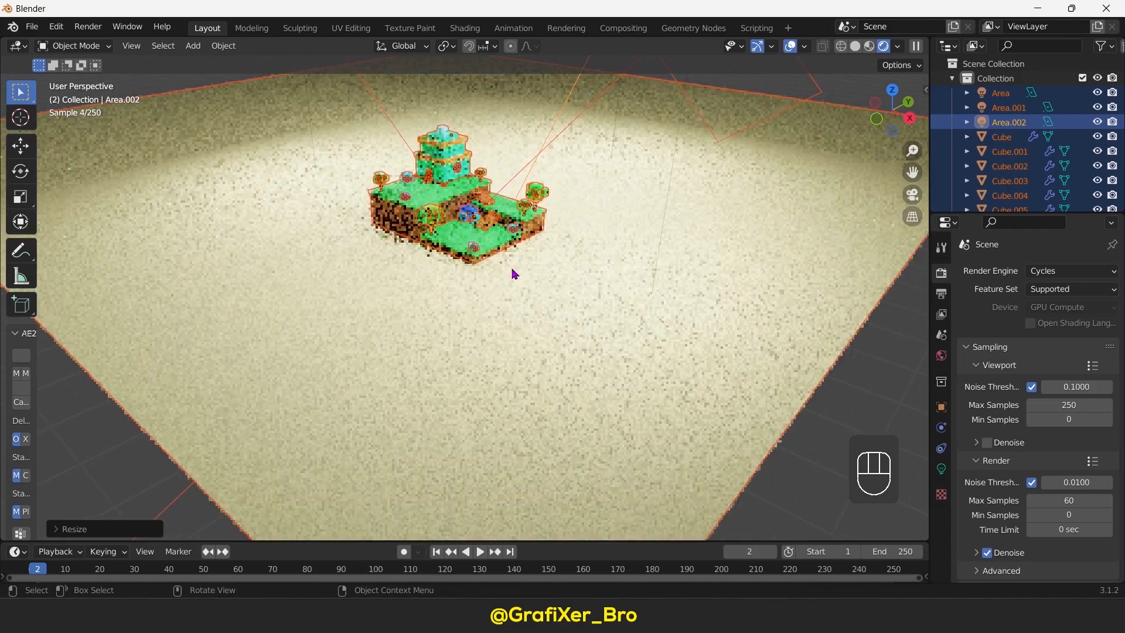
scroll(508, 341, "up", 4)
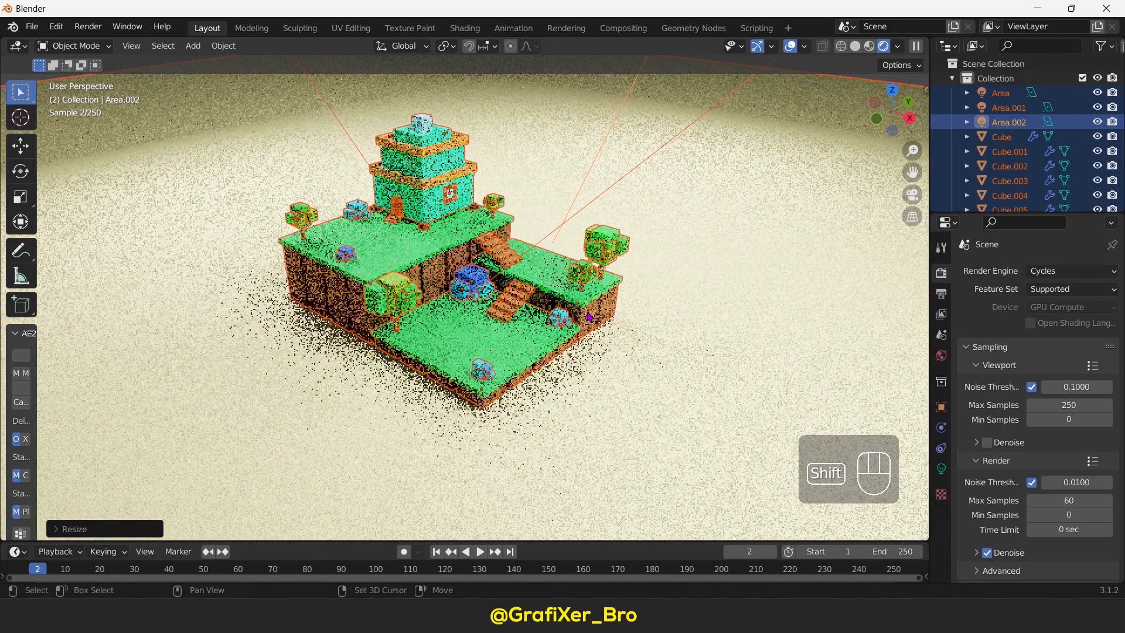
middle_click_drag(592, 346, 595, 367, "shift")
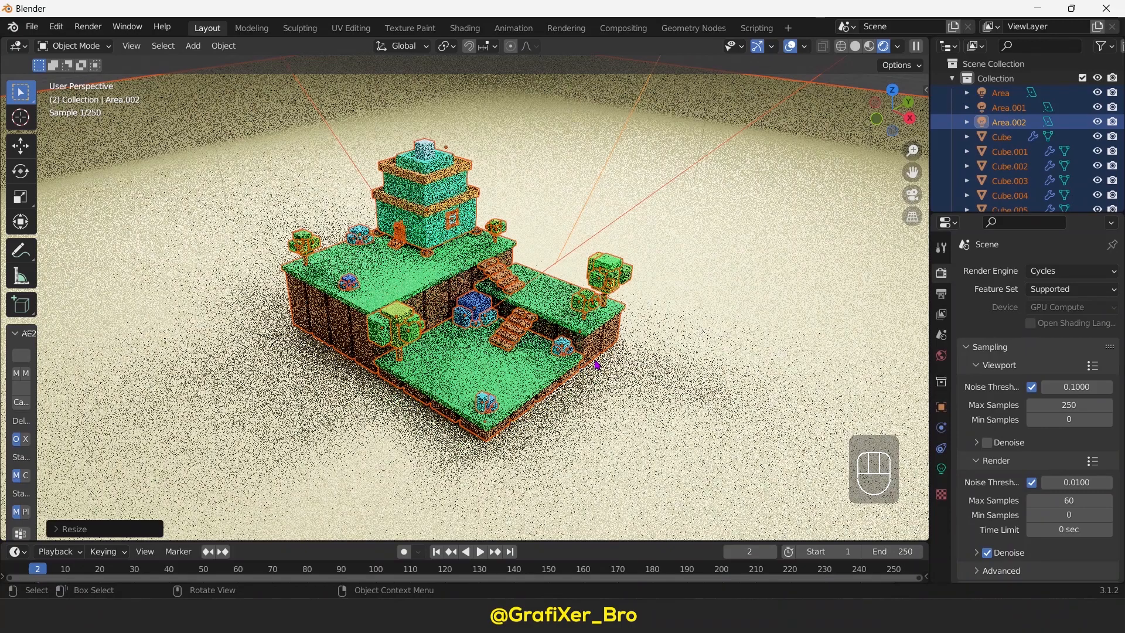
scroll(595, 366, "up", 1)
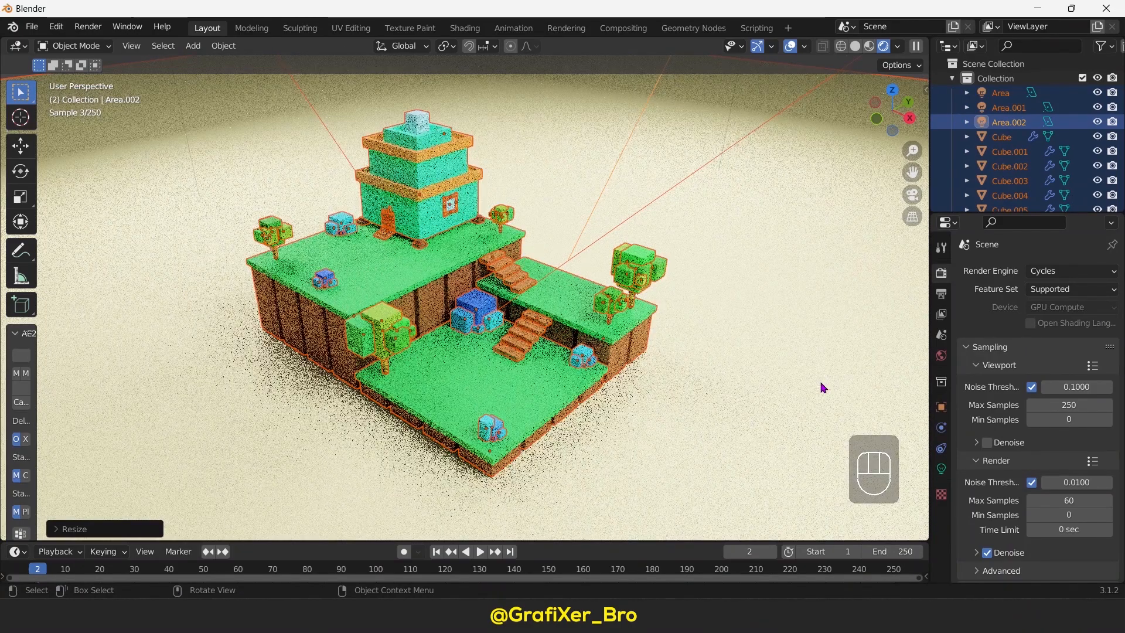
key("s")
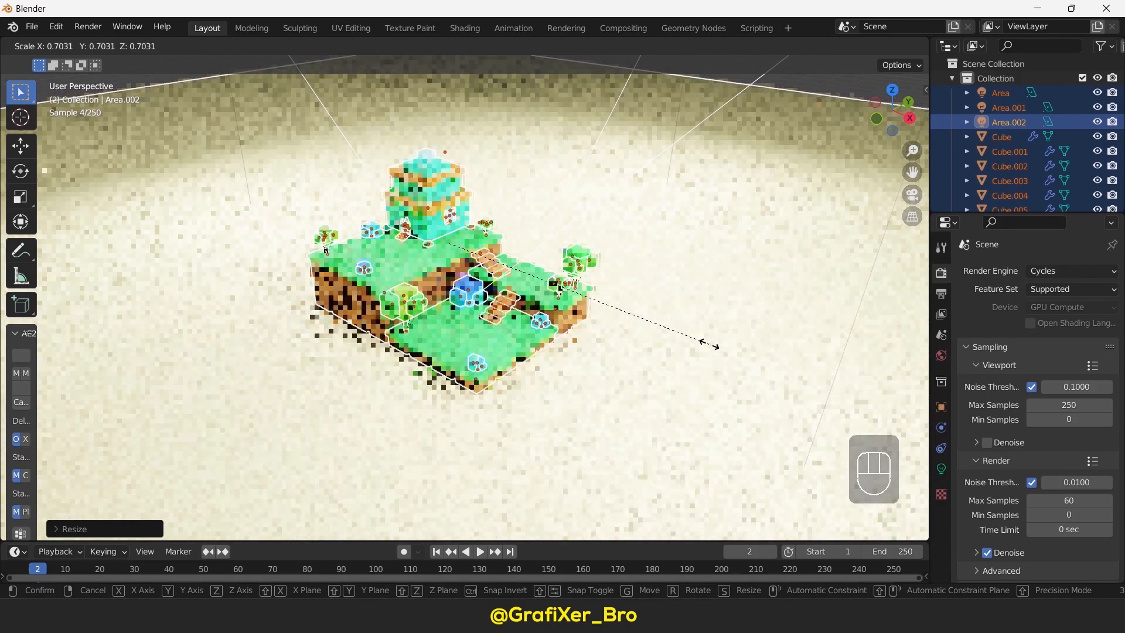
right_click(538, 347)
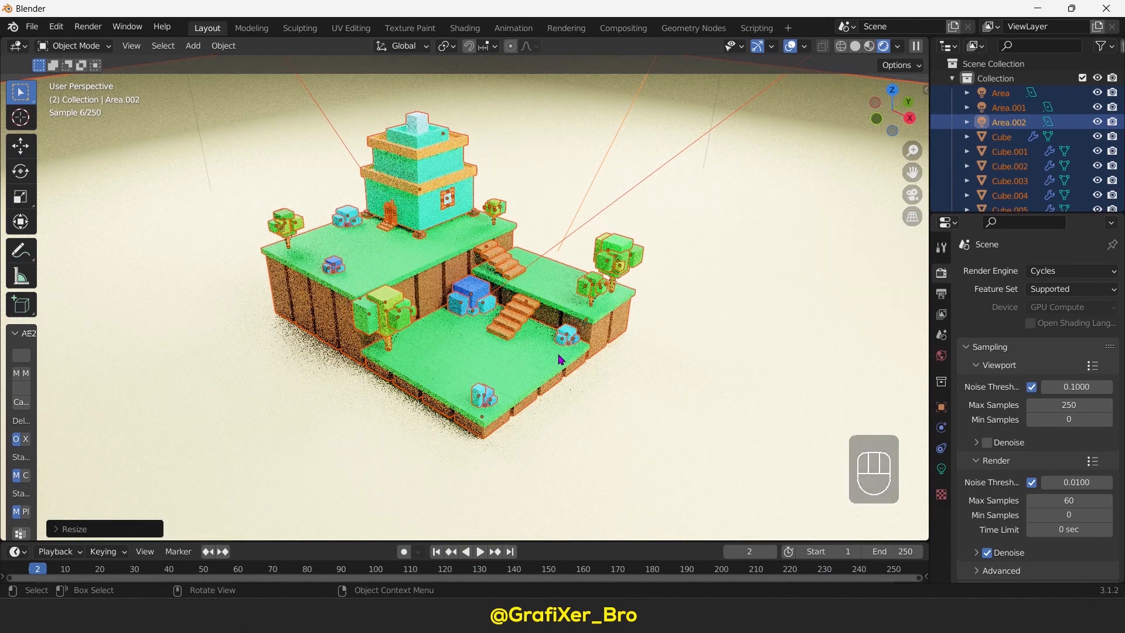
- Select the first area light and set its power to 5 W
left_click(736, 264)
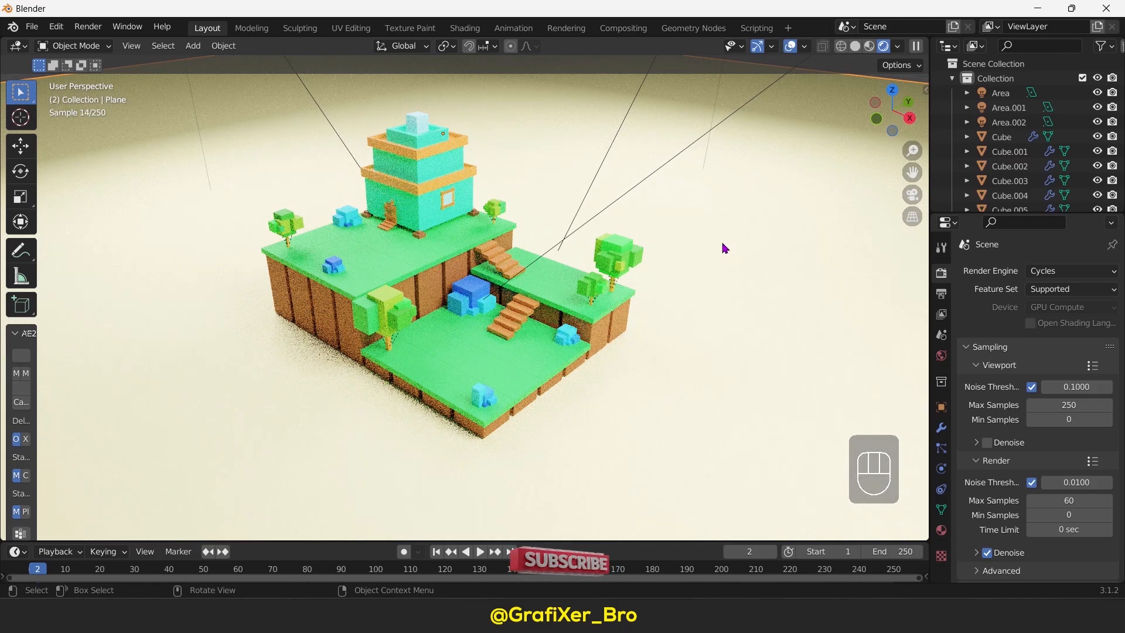
left_click(669, 167)
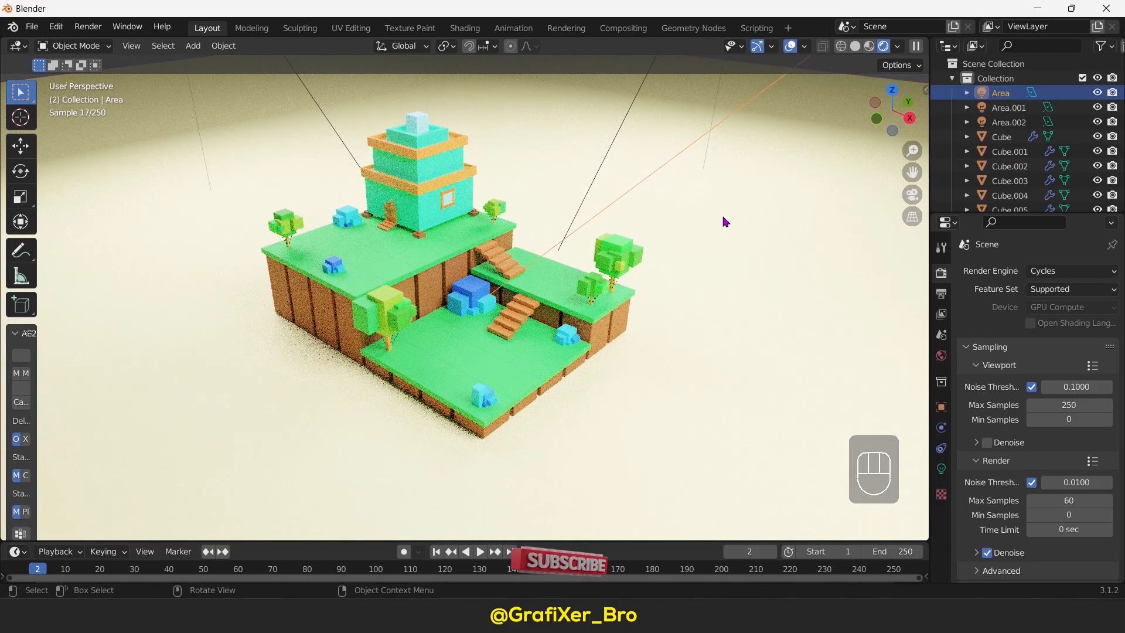
left_click(942, 470)
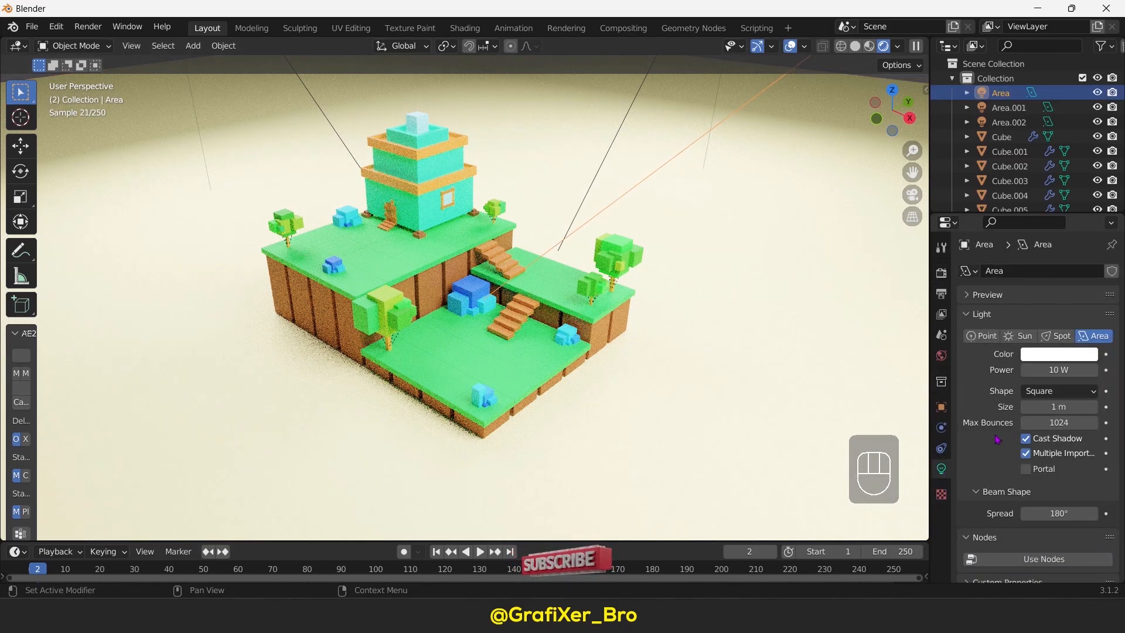
double_click(1049, 368)
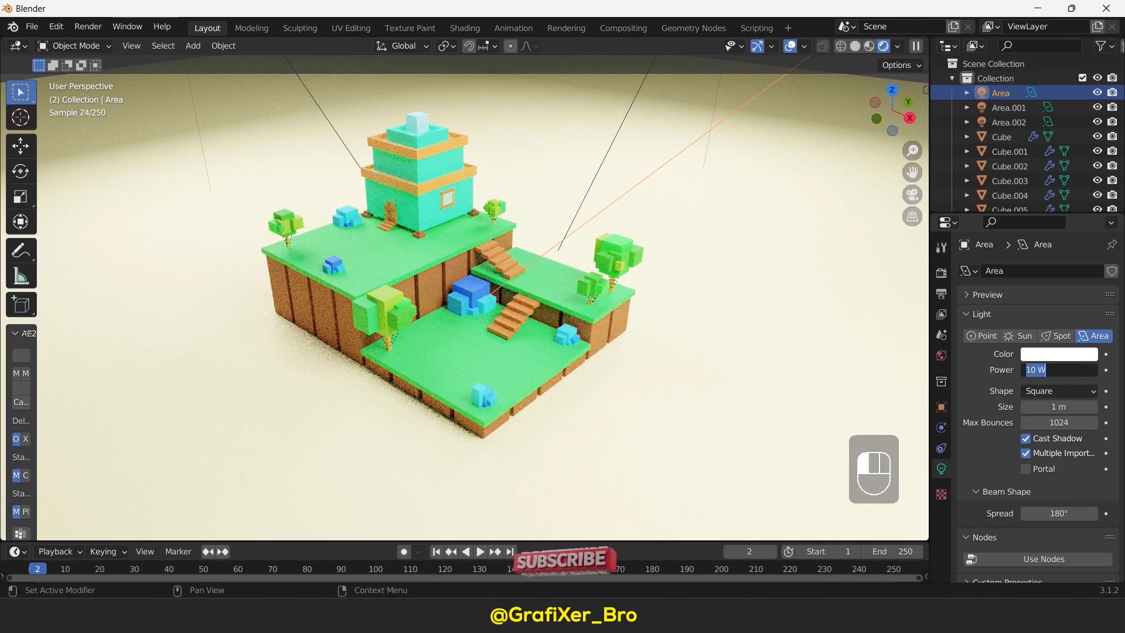
type("5")
key("Return")
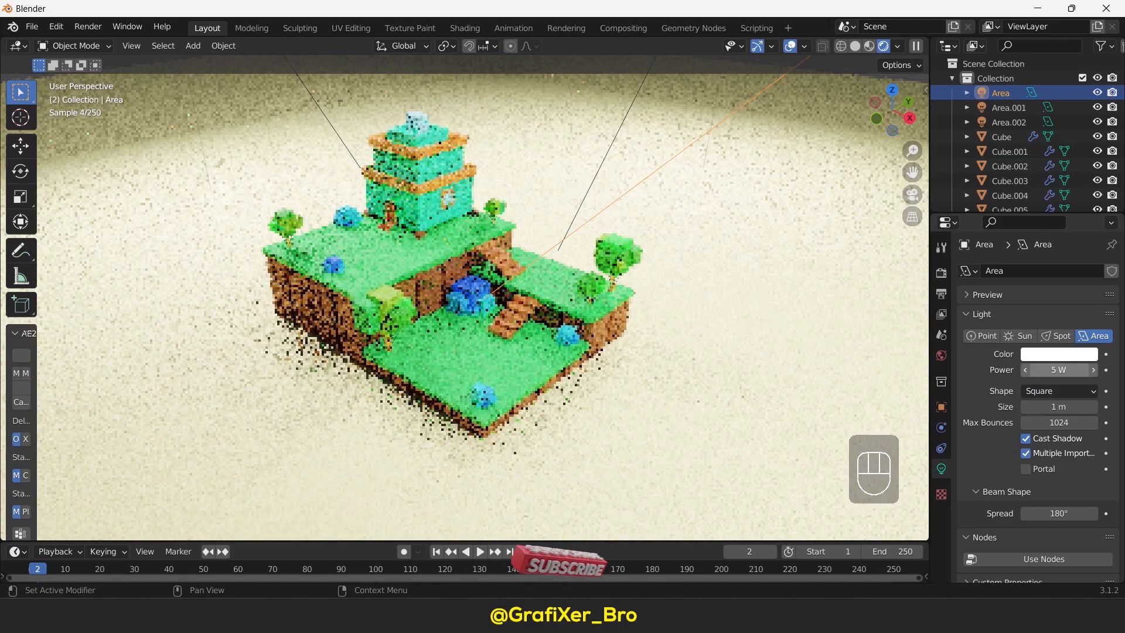